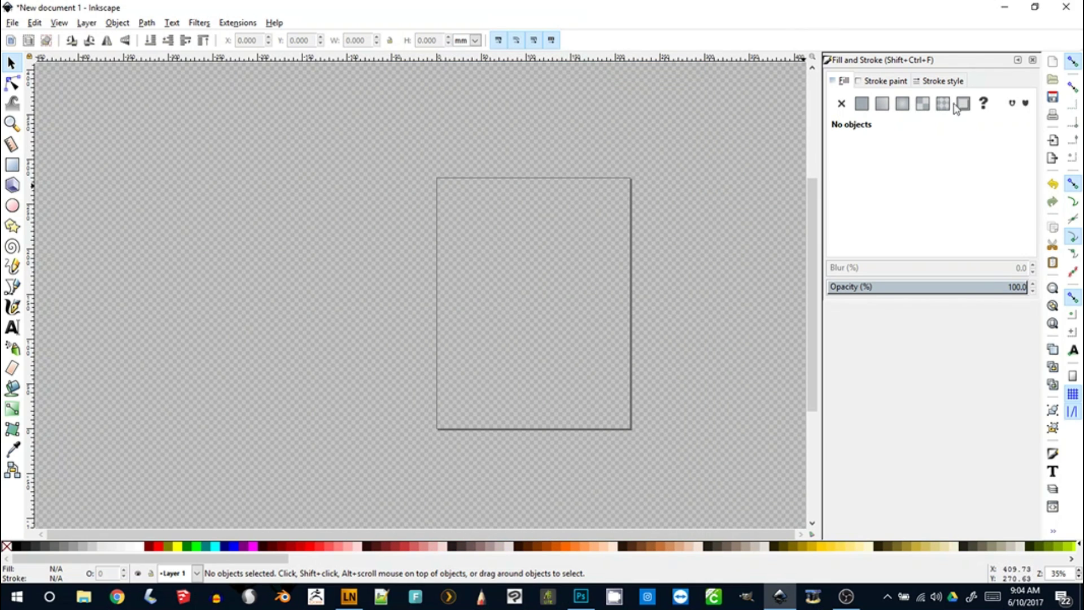
Step: Close the Fill and Stroke settings and draw a white rectangle about 21 by 22 mm near the page's upper-left corner
{"action": "left_click", "coordinate": [1032, 60]}
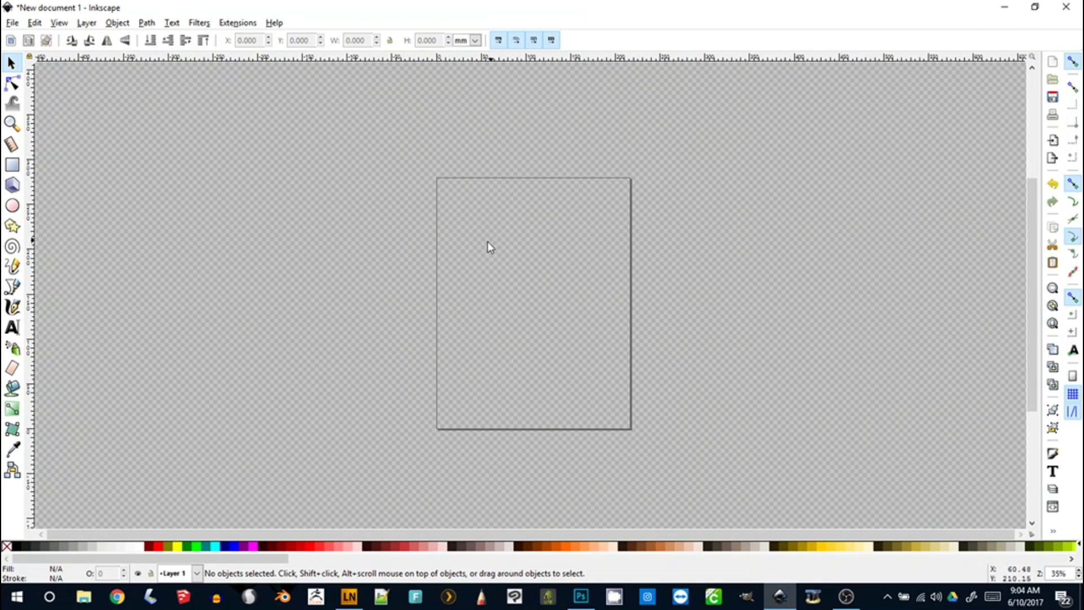
{"action": "left_click", "coordinate": [11, 166]}
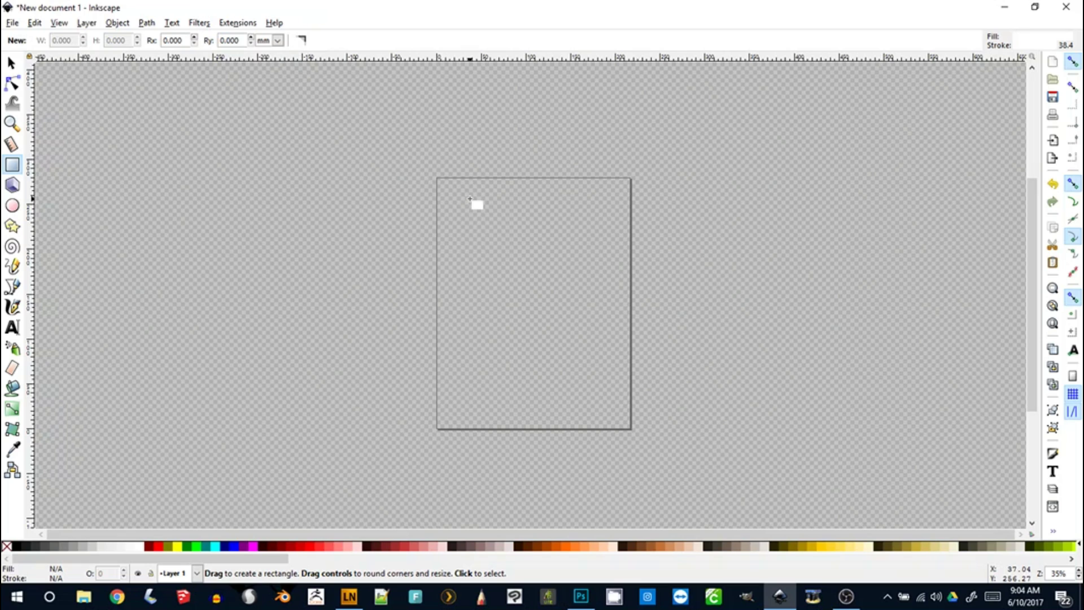
{"action": "left_click_drag", "start_coordinate": [470, 199], "coordinate": [489, 219]}
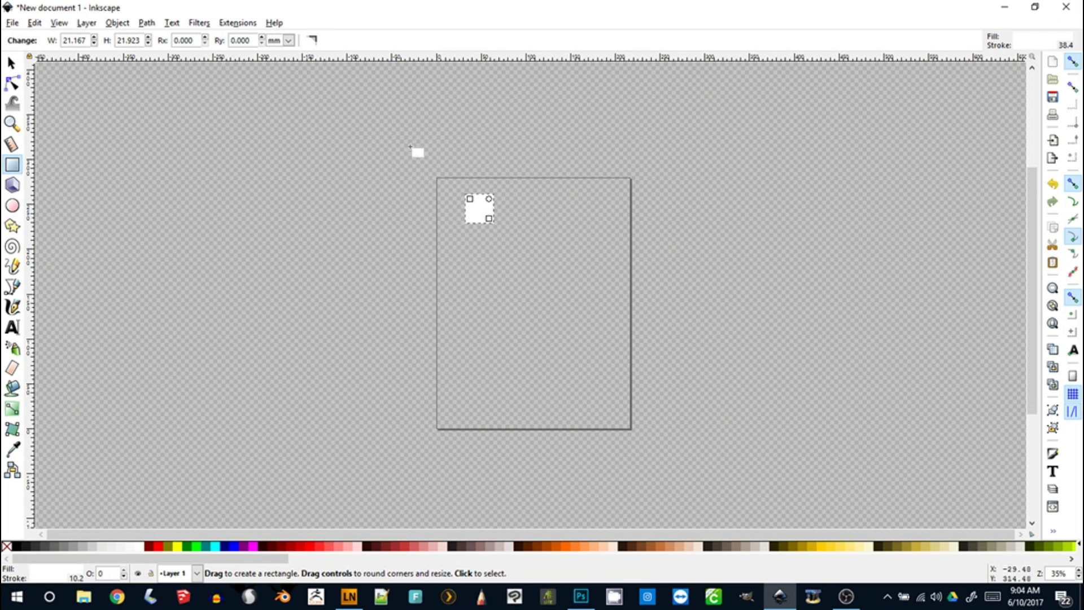
Step: Switch the measurement units to inches for both the rectangle tool and the selected rectangle
{"action": "left_click", "coordinate": [289, 40]}
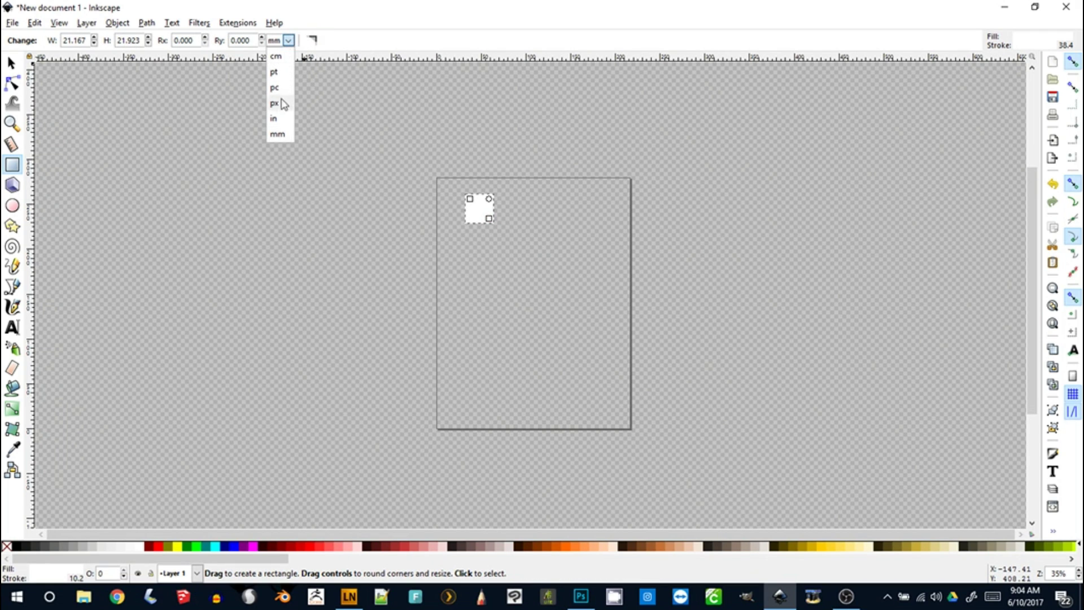
{"action": "left_click", "coordinate": [276, 119]}
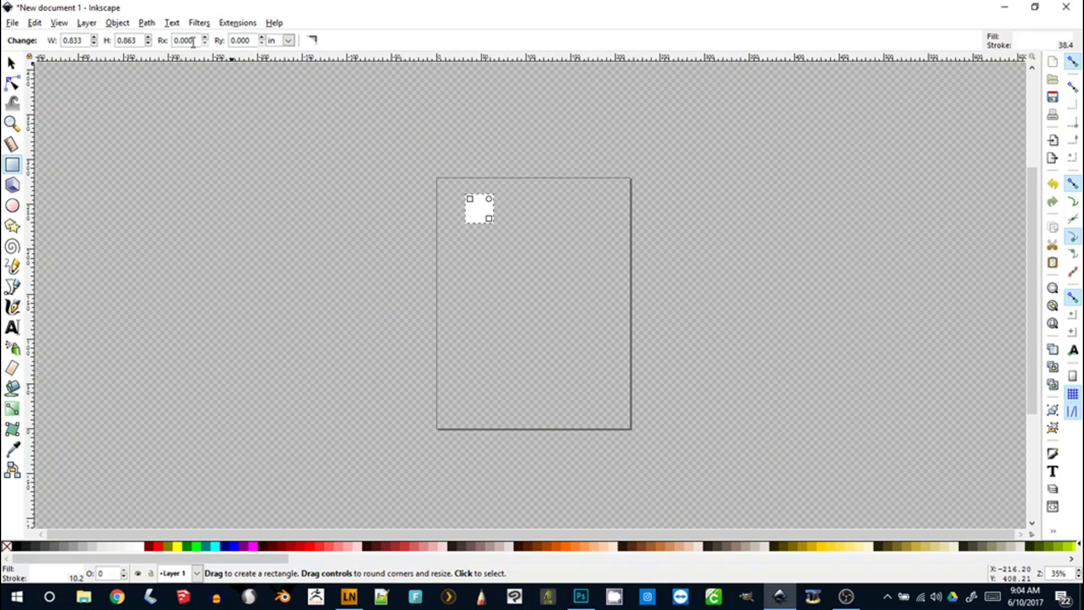
{"action": "left_click", "coordinate": [12, 63]}
{"action": "left_click", "coordinate": [476, 207]}
{"action": "left_click", "coordinate": [478, 42]}
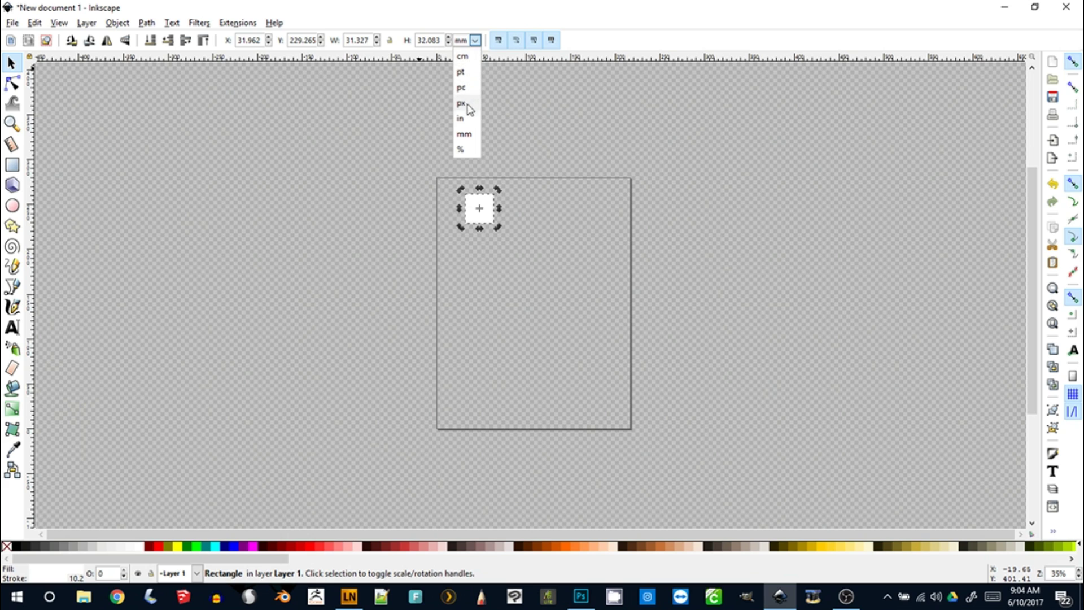
{"action": "left_click", "coordinate": [463, 127]}
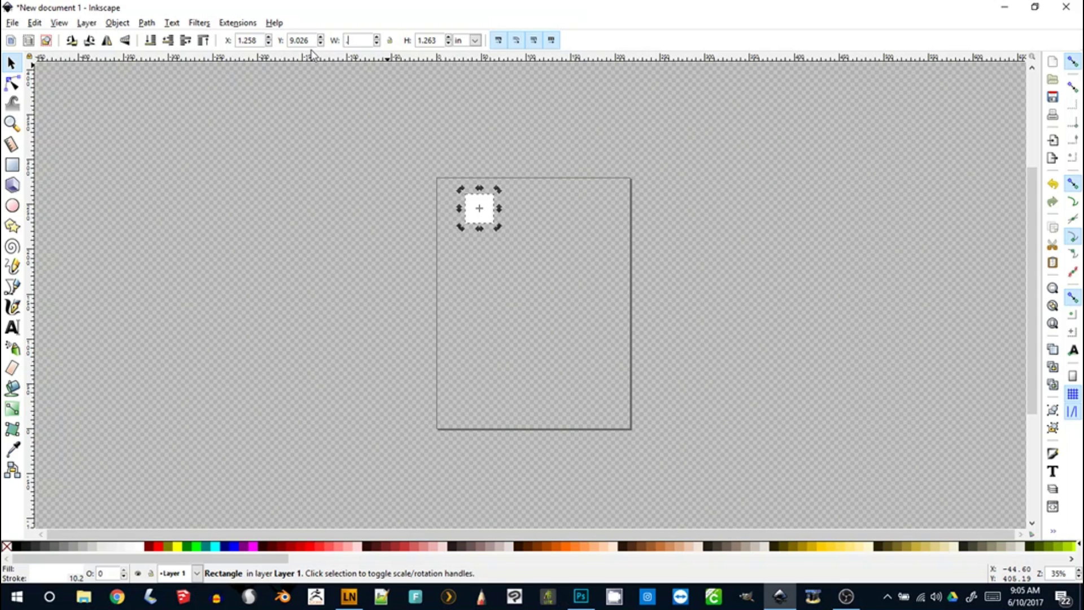
Step: Resize the white rectangle to 0.25 in wide and 0.25 in high
{"action": "type", "text": ".25"}
{"action": "key", "text": "Tab"}
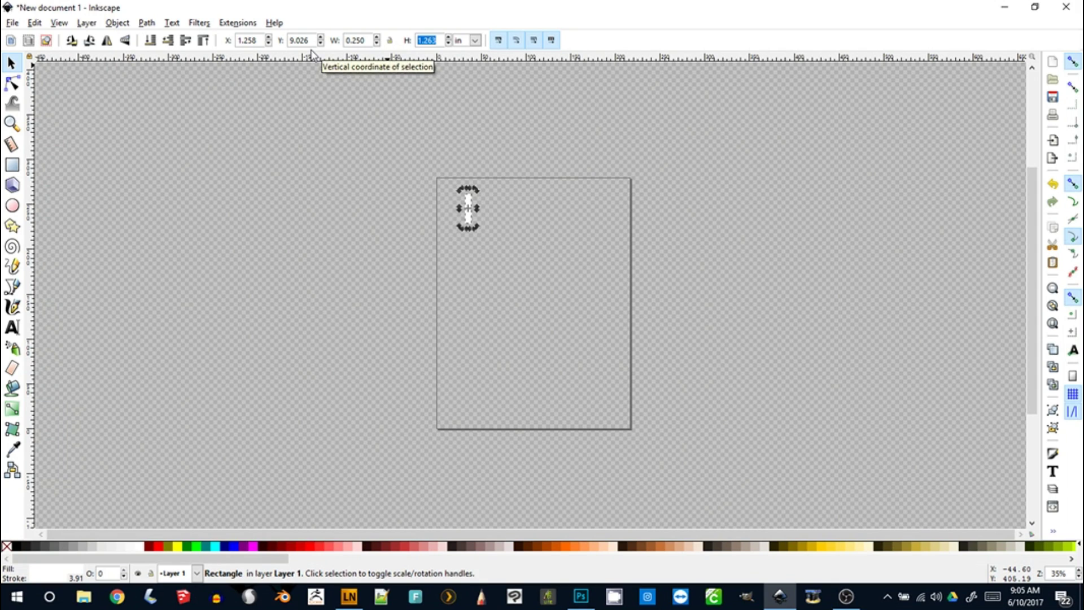
{"action": "type", "text": "1."}
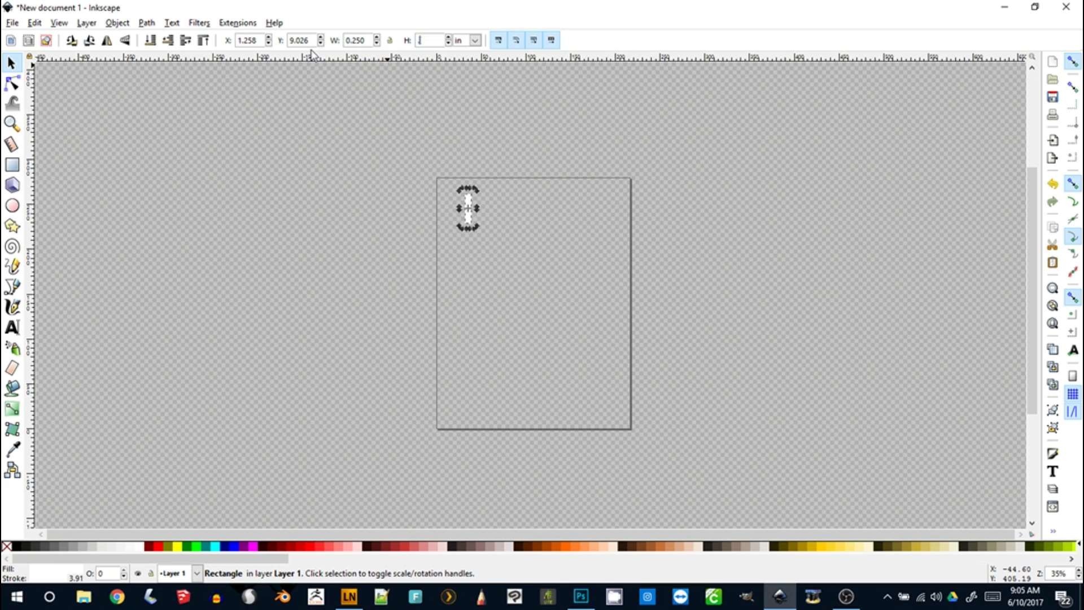
{"action": "type", "text": "25"}
{"action": "key", "text": "Return"}
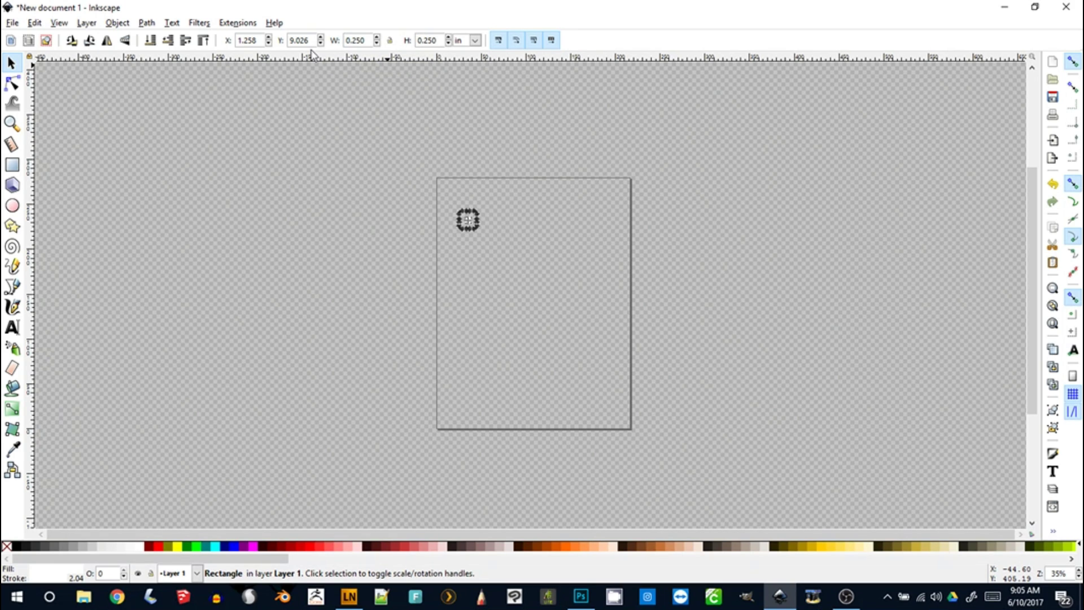
{"action": "left_click", "coordinate": [402, 221]}
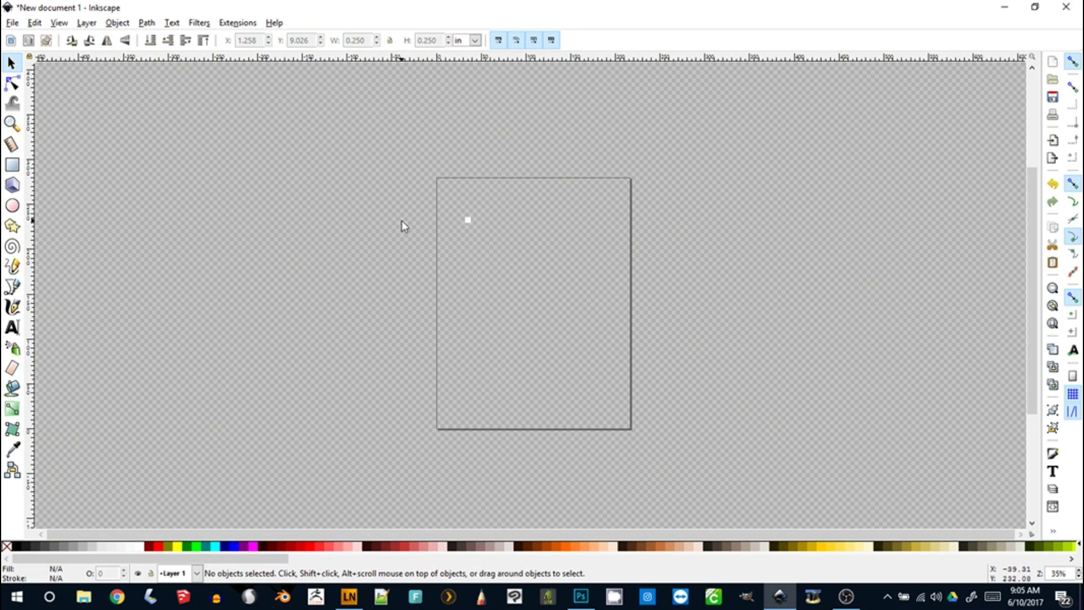
Step: Move the small square flush into the page's upper-left corner, aligned with both page edges
{"action": "left_click_drag", "start_coordinate": [467, 222], "coordinate": [445, 186]}
{"action": "left_click", "coordinate": [435, 201]}
{"action": "key", "text": "z"}
{"action": "left_click", "coordinate": [440, 180]}
{"action": "left_click", "coordinate": [439, 180]}
{"action": "left_click", "coordinate": [440, 180]}
{"action": "left_click", "coordinate": [440, 179]}
{"action": "left_click", "coordinate": [439, 180]}
{"action": "left_click", "coordinate": [439, 179]}
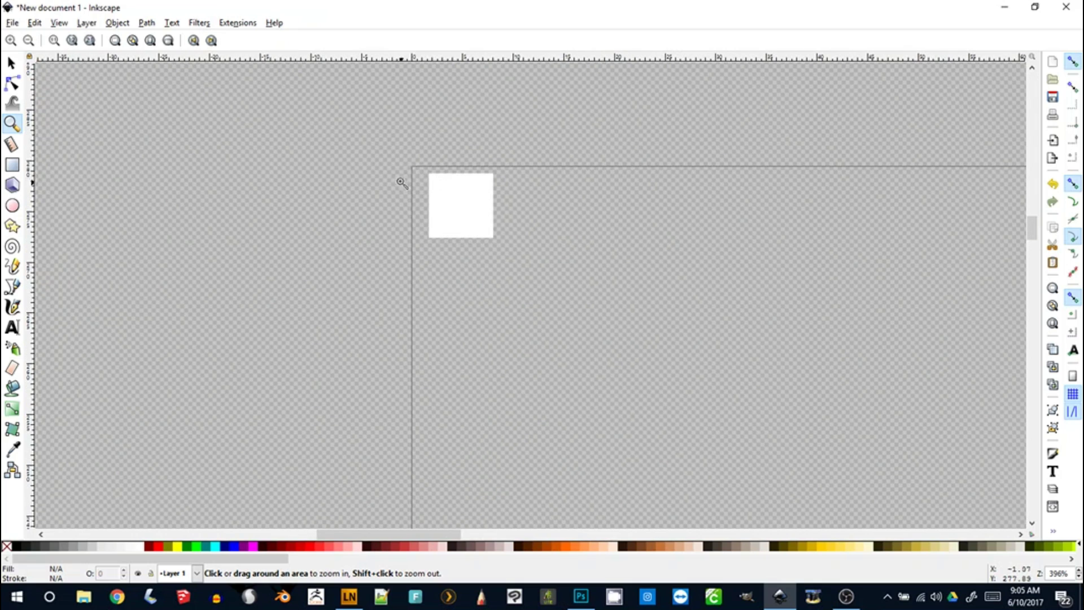
{"action": "left_click", "coordinate": [11, 62]}
{"action": "left_click_drag", "start_coordinate": [455, 210], "coordinate": [433, 202]}
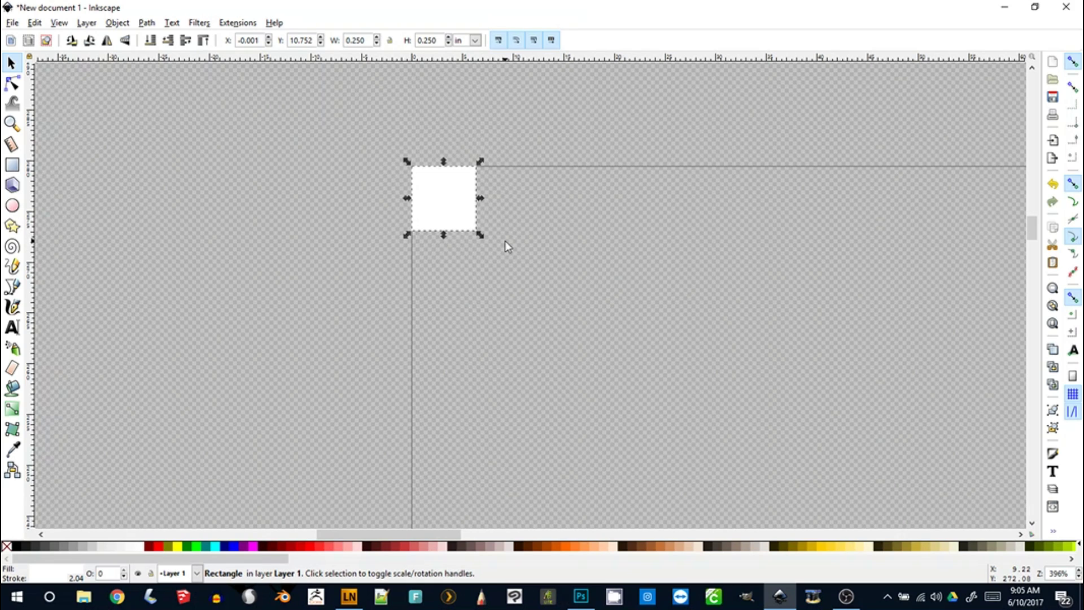
{"action": "left_click", "coordinate": [506, 273]}
Step: Copy the upper-left corner square and paste a duplicate of it
{"action": "right_click", "coordinate": [507, 274]}
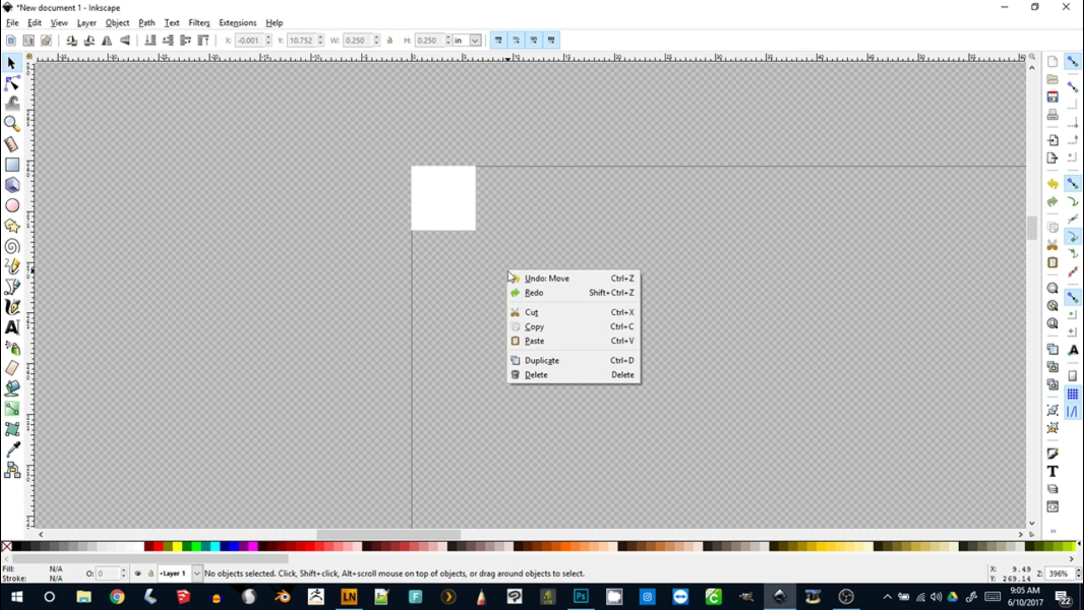
{"action": "key", "text": "z"}
{"action": "scroll", "coordinate": [549, 259], "scroll_direction": "down", "scroll_amount": 5}
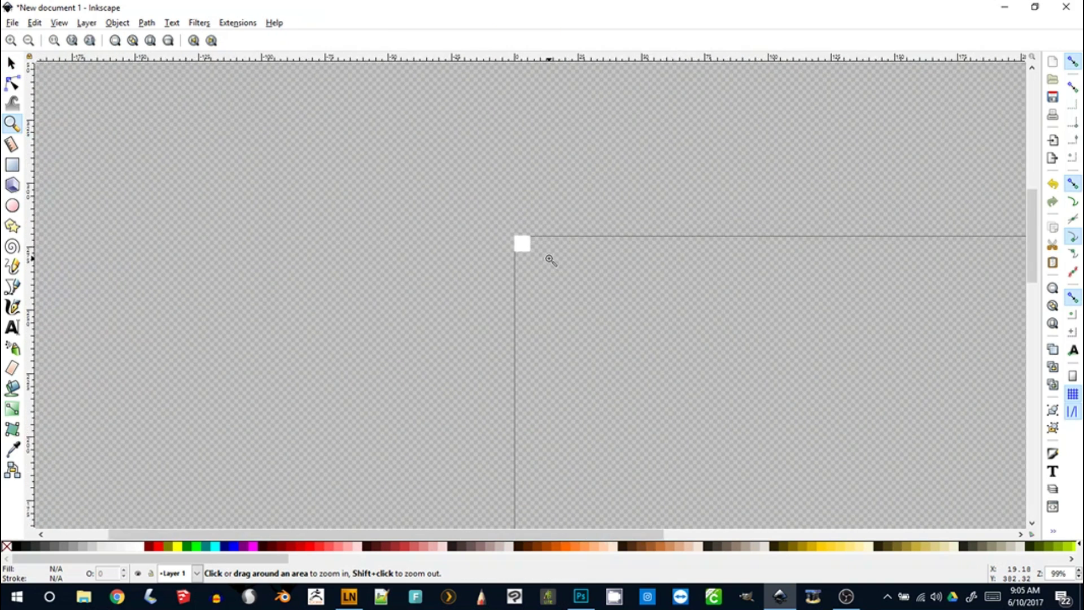
{"action": "key", "text": "s"}
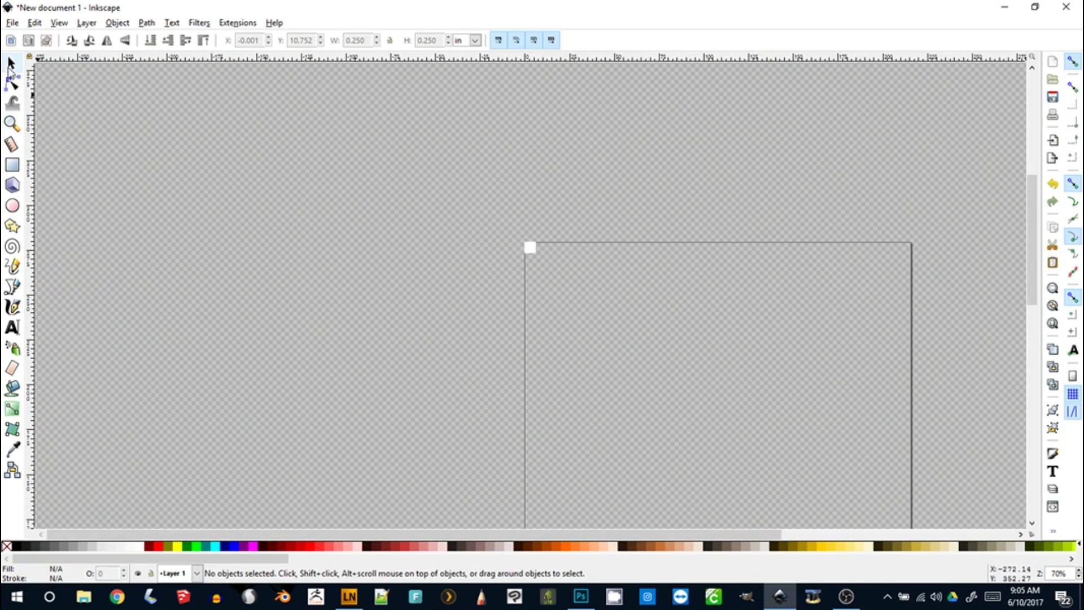
{"action": "left_click", "coordinate": [531, 250]}
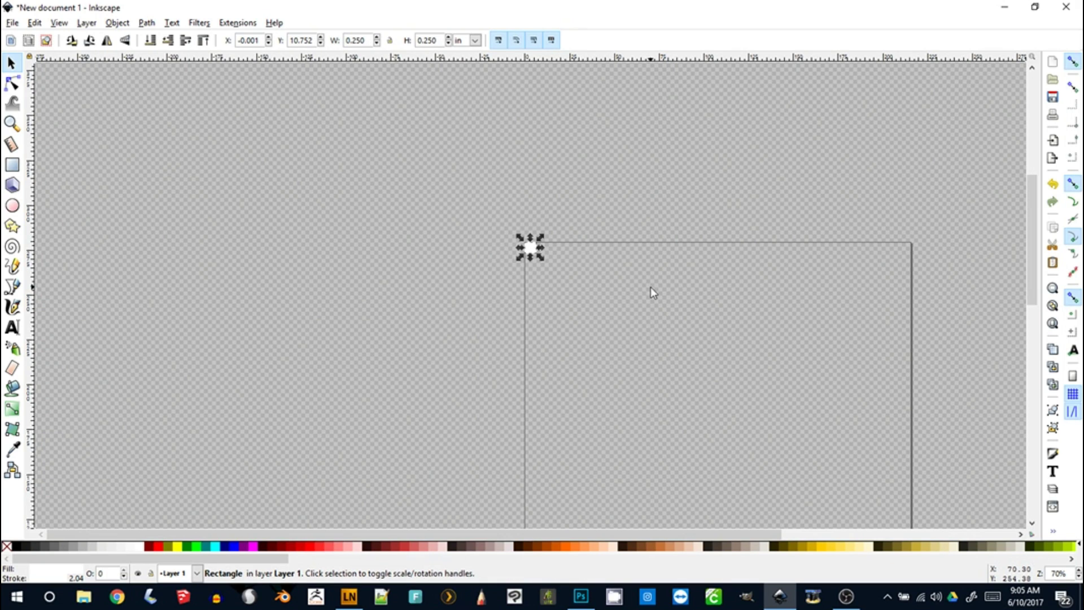
{"action": "left_click", "coordinate": [36, 26]}
{"action": "left_click", "coordinate": [45, 102]}
{"action": "left_click", "coordinate": [35, 23]}
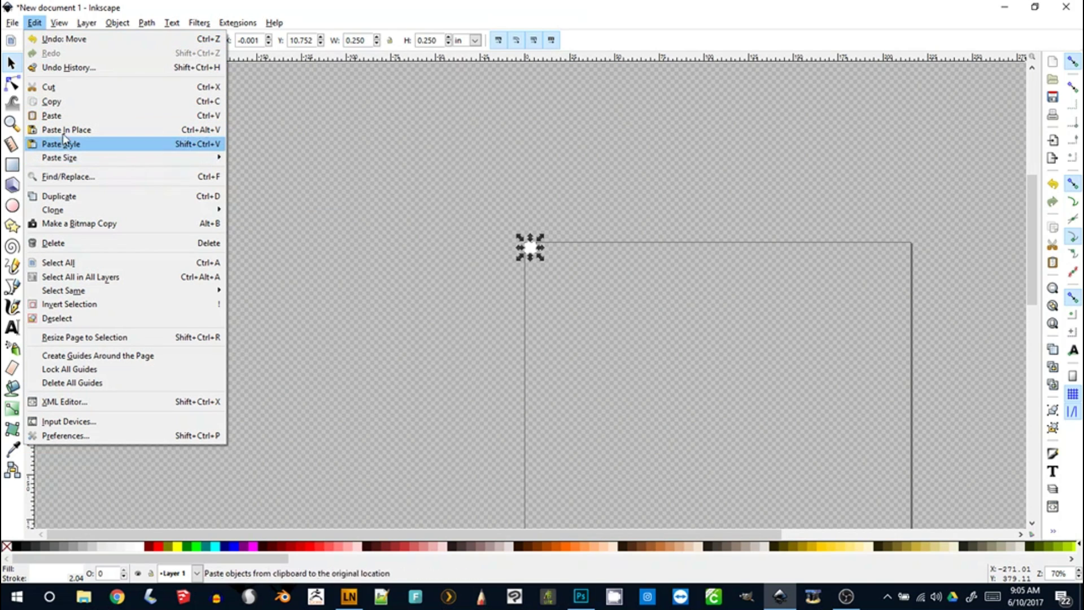
{"action": "left_click", "coordinate": [52, 115]}
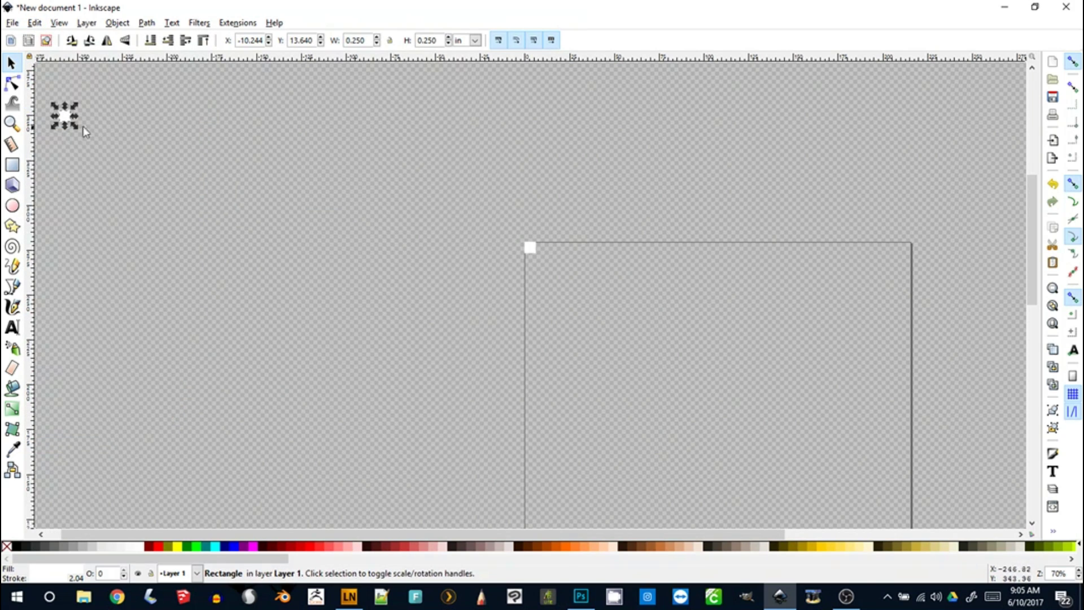
Step: Move the pasted square flush into the page's upper-right corner
{"action": "left_click_drag", "start_coordinate": [64, 118], "coordinate": [902, 249]}
{"action": "key", "text": "z"}
{"action": "left_click", "coordinate": [912, 249]}
{"action": "left_click", "coordinate": [920, 252]}
{"action": "left_click", "coordinate": [919, 252]}
{"action": "left_click", "coordinate": [921, 253]}
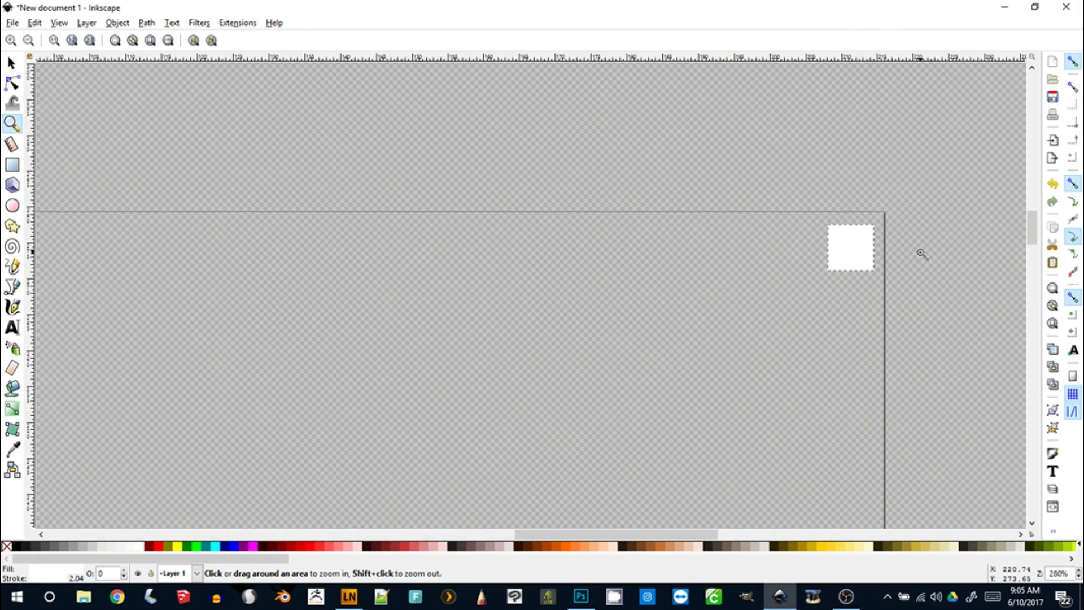
{"action": "left_click", "coordinate": [922, 254]}
{"action": "left_click_drag", "start_coordinate": [844, 252], "coordinate": [422, 245]}
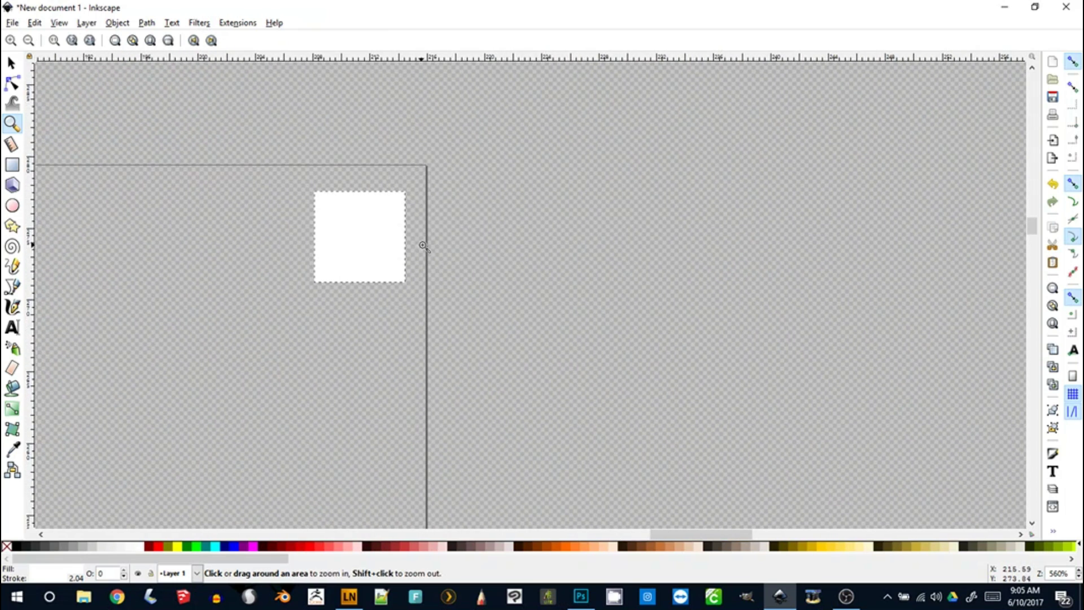
{"action": "left_click", "coordinate": [11, 62]}
{"action": "left_click_drag", "start_coordinate": [339, 234], "coordinate": [363, 207]}
{"action": "left_click", "coordinate": [584, 284]}
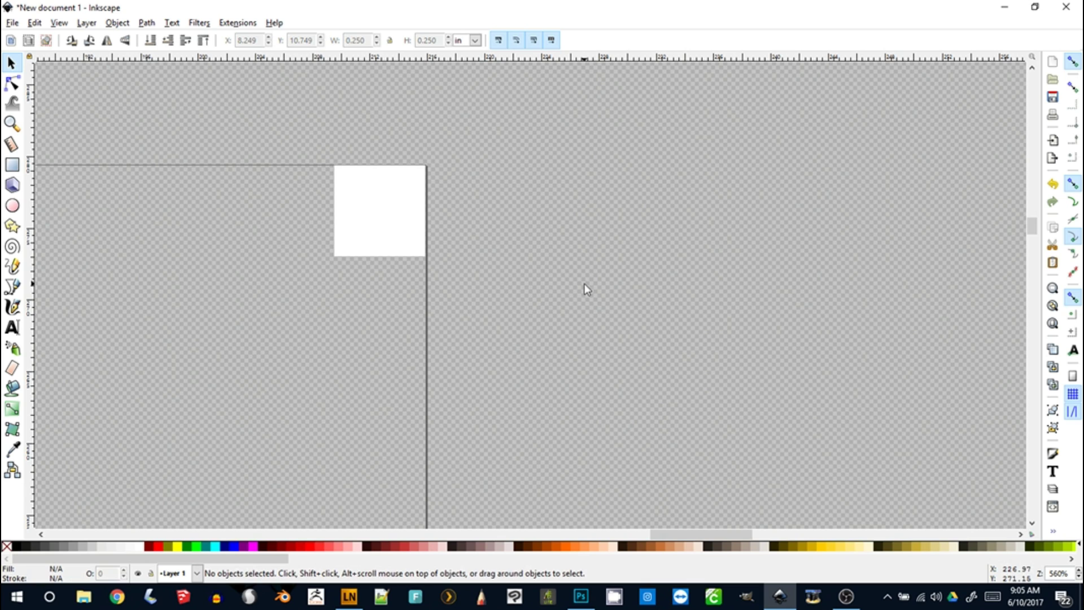
Step: Select both top corner squares together, then copy and paste the pair
{"action": "key", "text": "z"}
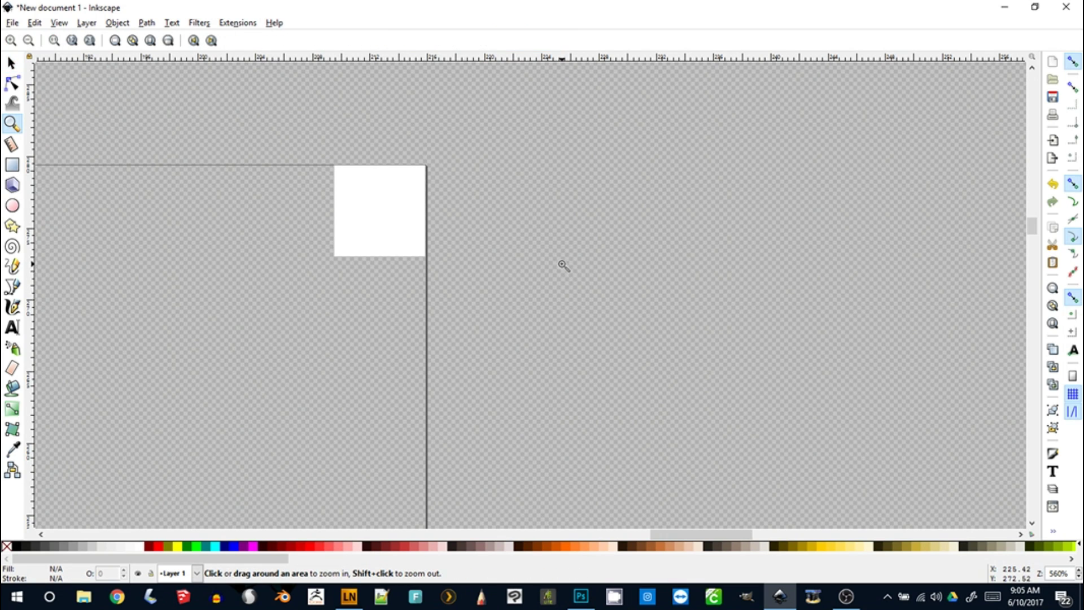
{"action": "scroll", "coordinate": [564, 265], "scroll_direction": "down", "scroll_amount": 5, "text": "ctrl"}
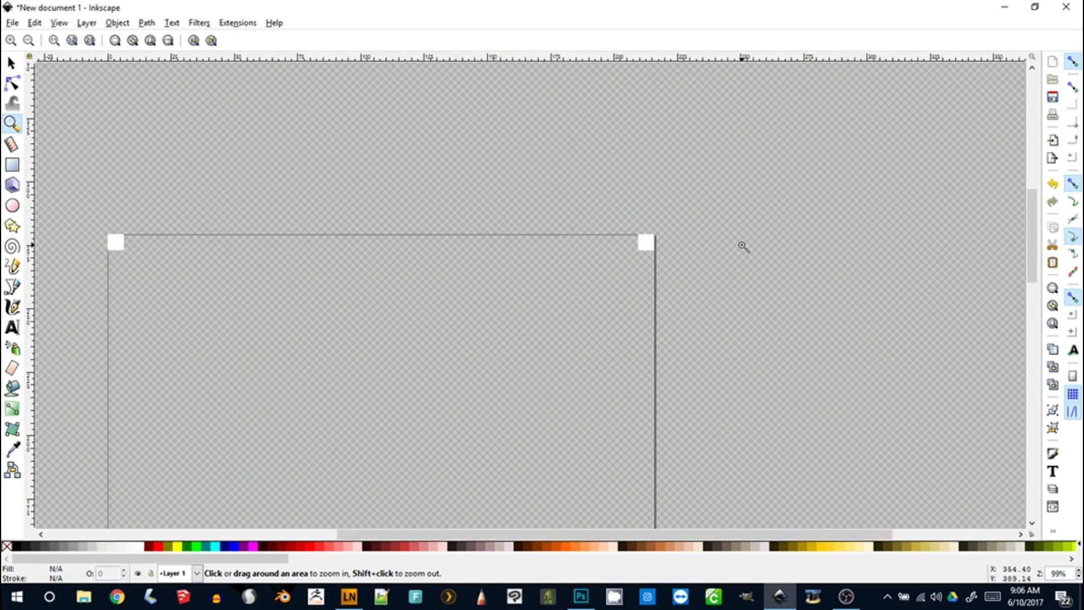
{"action": "scroll", "coordinate": [809, 321], "scroll_direction": "down", "scroll_amount": 1, "text": "ctrl"}
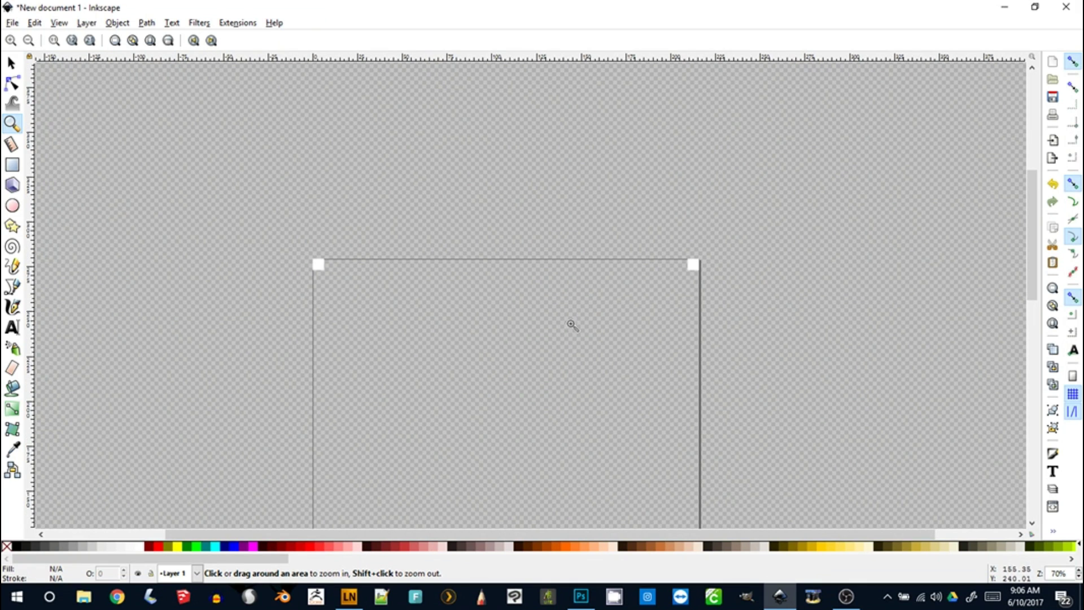
{"action": "scroll", "coordinate": [546, 322], "scroll_direction": "down", "scroll_amount": 6}
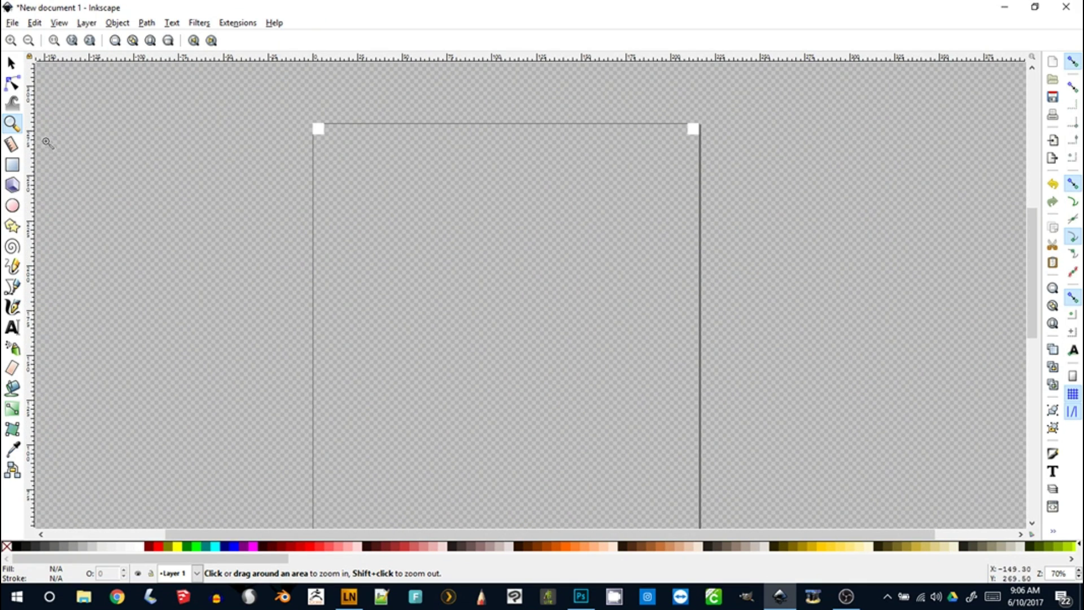
{"action": "left_click", "coordinate": [11, 62]}
{"action": "left_click_drag", "start_coordinate": [273, 81], "coordinate": [773, 166]}
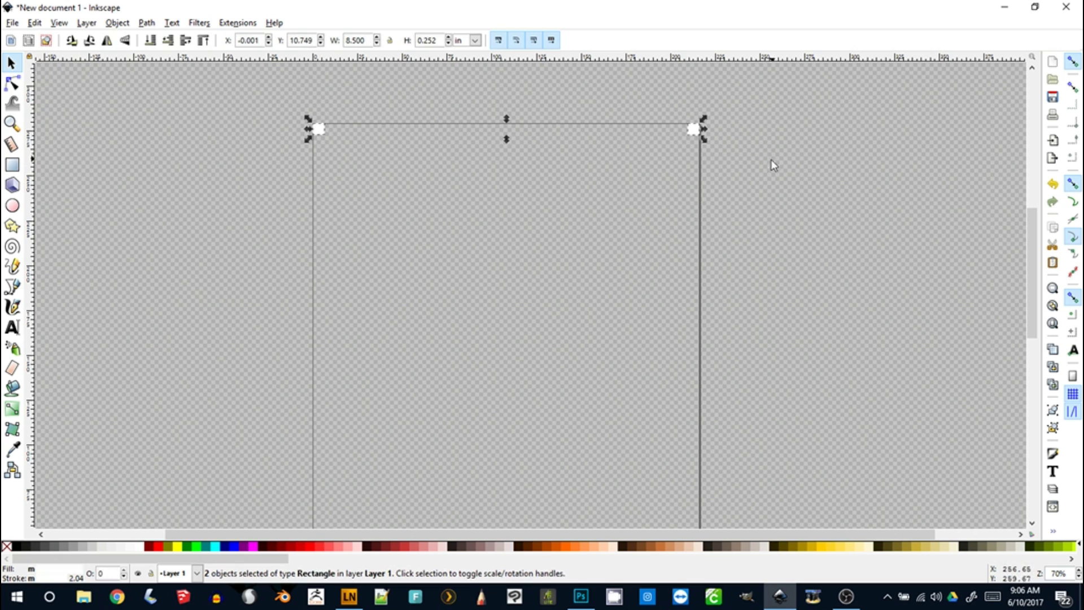
{"action": "left_click", "coordinate": [34, 22]}
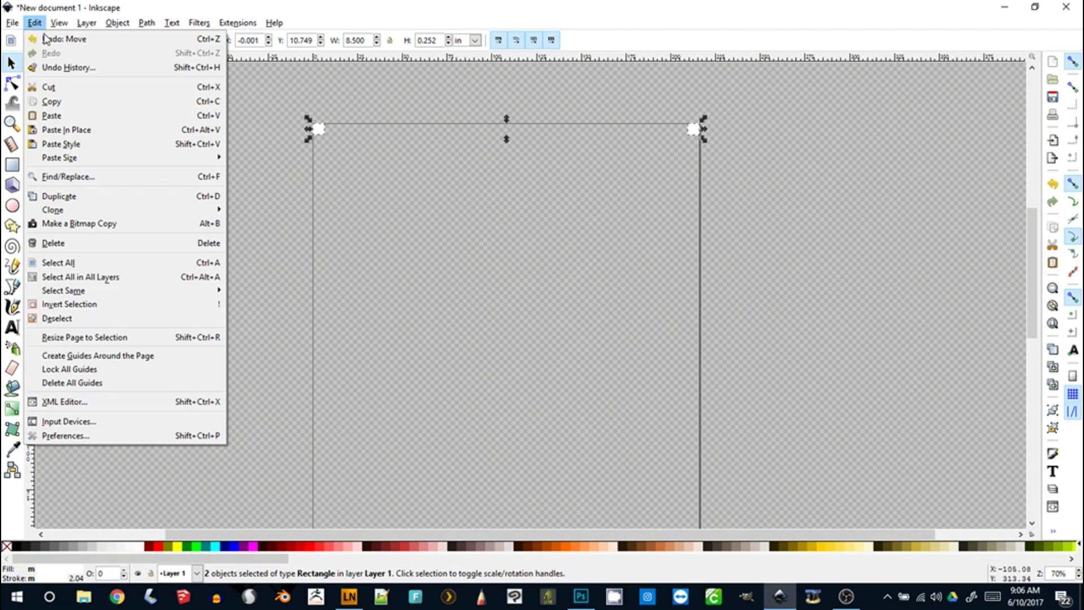
{"action": "left_click", "coordinate": [61, 100]}
{"action": "left_click", "coordinate": [34, 23]}
{"action": "left_click", "coordinate": [45, 114]}
Step: Move the pasted pair of squares flush into the page's two bottom corners
{"action": "left_click_drag", "start_coordinate": [235, 129], "coordinate": [651, 329]}
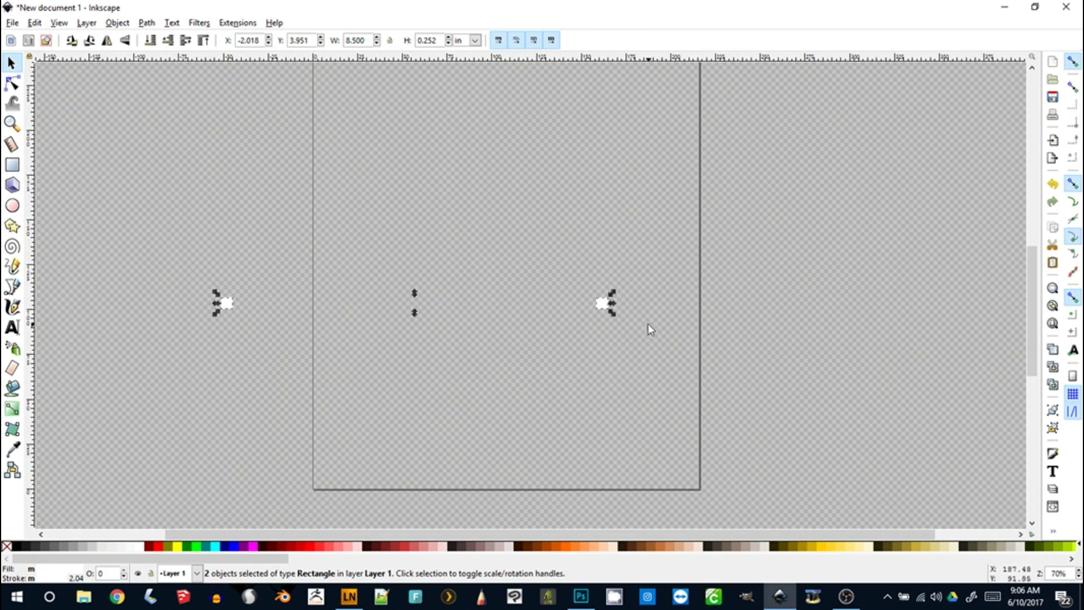
{"action": "scroll", "coordinate": [622, 266], "scroll_direction": "down", "scroll_amount": 5}
{"action": "left_click_drag", "start_coordinate": [610, 203], "coordinate": [698, 380]}
{"action": "key", "text": "z"}
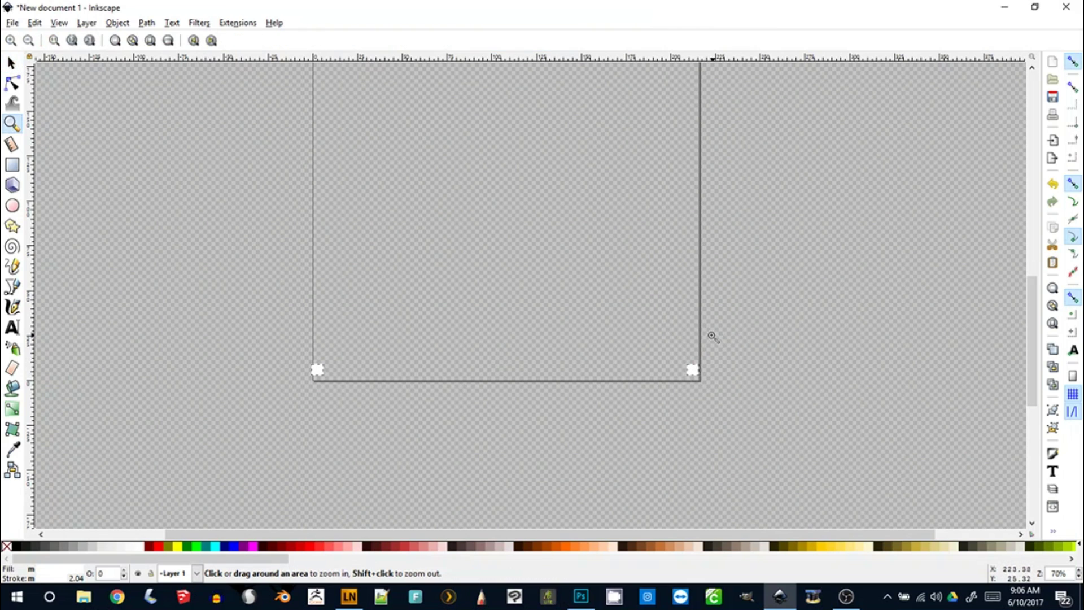
{"action": "double_click", "coordinate": [691, 350]}
{"action": "left_click", "coordinate": [689, 353]}
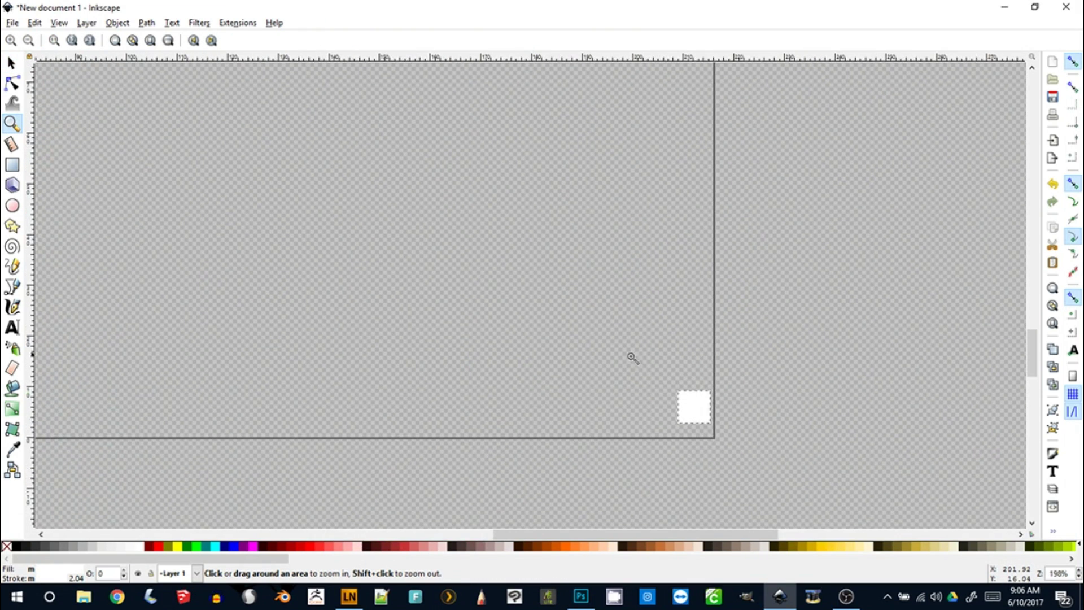
{"action": "left_click", "coordinate": [12, 62]}
{"action": "left_click_drag", "start_coordinate": [695, 415], "coordinate": [700, 427]}
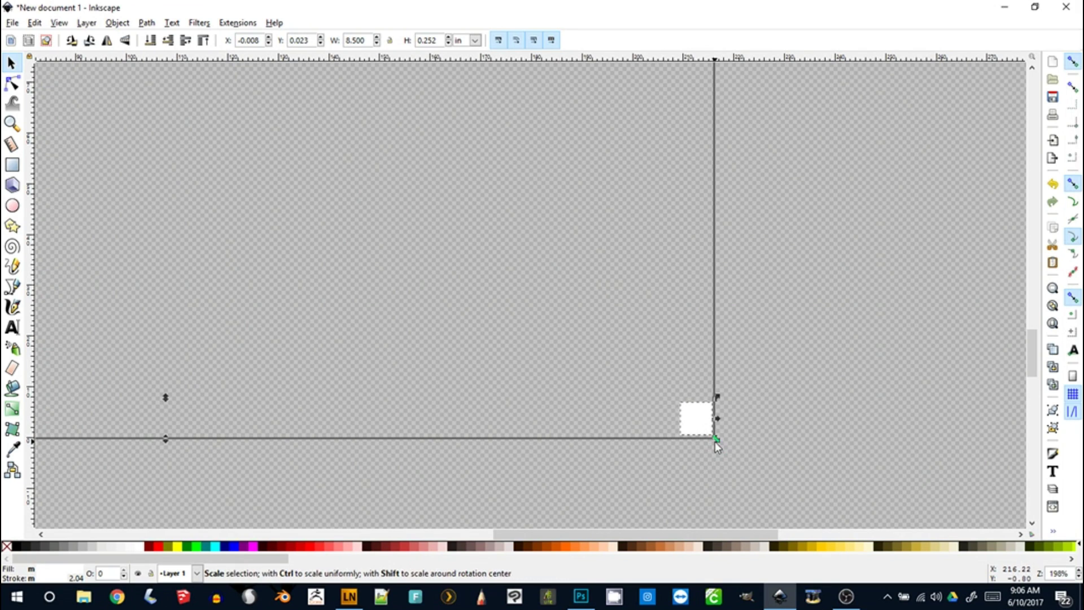
{"action": "scroll", "coordinate": [745, 442], "scroll_direction": "up", "scroll_amount": 6, "text": "ctrl"}
{"action": "left_click_drag", "start_coordinate": [402, 349], "coordinate": [410, 360]}
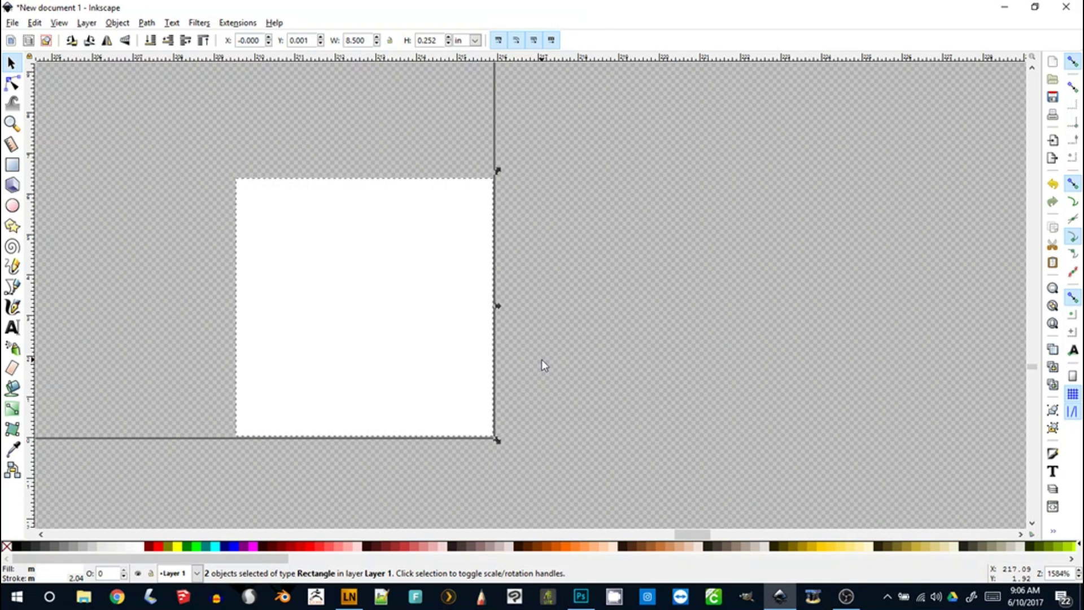
{"action": "key", "text": "Escape"}
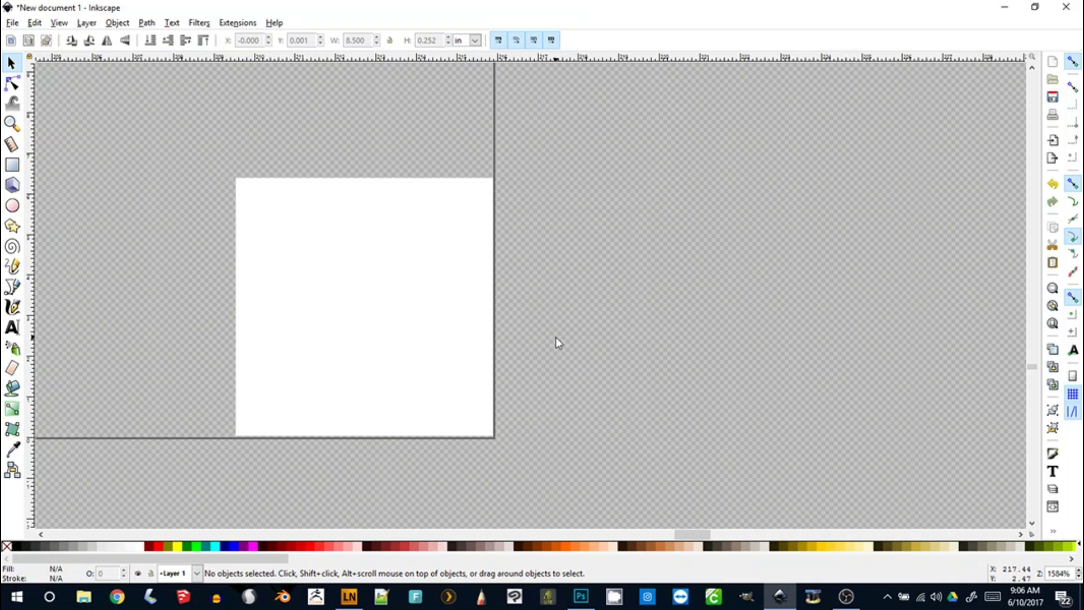
{"action": "key", "text": "z"}
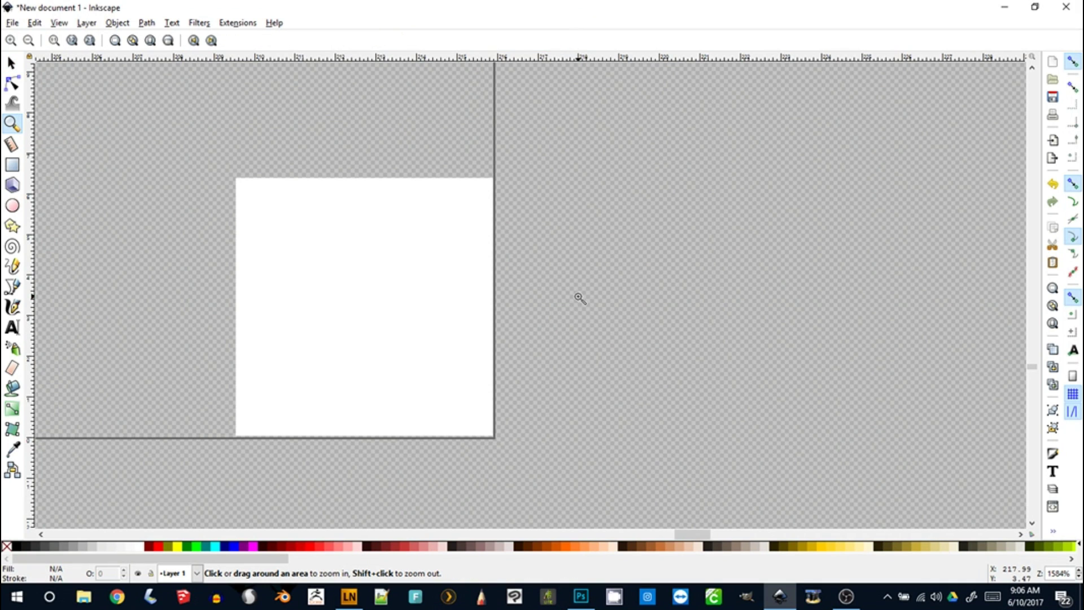
Step: Check the placement of the white squares in all four corners with the whole page in view
{"action": "left_click", "coordinate": [584, 292], "text": "shift"}
{"action": "left_click", "coordinate": [585, 292], "text": "shift"}
{"action": "left_click", "coordinate": [584, 292], "text": "shift"}
{"action": "left_click", "coordinate": [585, 292], "text": "shift"}
{"action": "left_click", "coordinate": [585, 293], "text": "shift"}
{"action": "left_click", "coordinate": [585, 294], "text": "shift"}
{"action": "left_click", "coordinate": [586, 294], "text": "shift"}
{"action": "left_click", "coordinate": [585, 294], "text": "shift"}
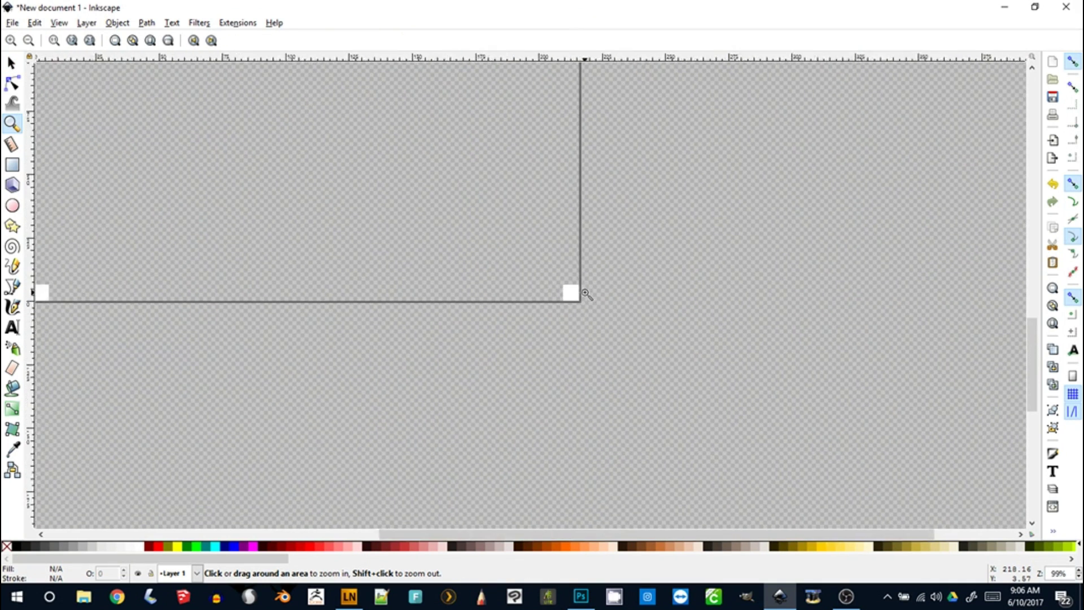
{"action": "left_click", "coordinate": [586, 294], "text": "shift"}
{"action": "left_click", "coordinate": [585, 293], "text": "shift"}
{"action": "left_click", "coordinate": [585, 294], "text": "shift"}
{"action": "left_click", "coordinate": [585, 293]}
{"action": "scroll", "coordinate": [508, 184], "scroll_direction": "up", "scroll_amount": 8}
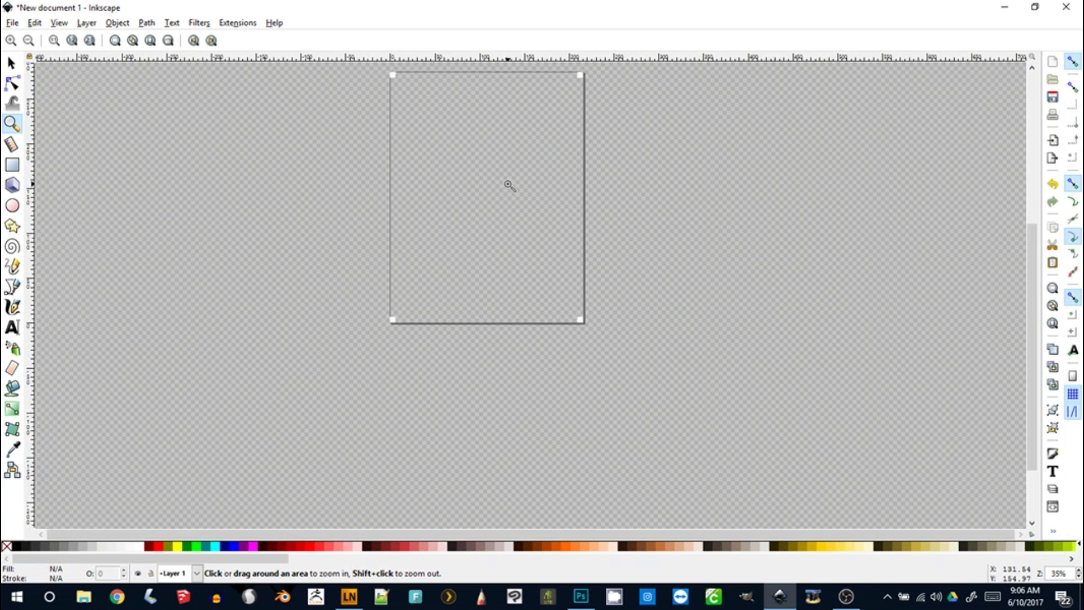
{"action": "scroll", "coordinate": [508, 184], "scroll_direction": "down", "scroll_amount": 5}
{"action": "left_click", "coordinate": [497, 244]}
{"action": "left_click", "coordinate": [497, 244], "text": "shift"}
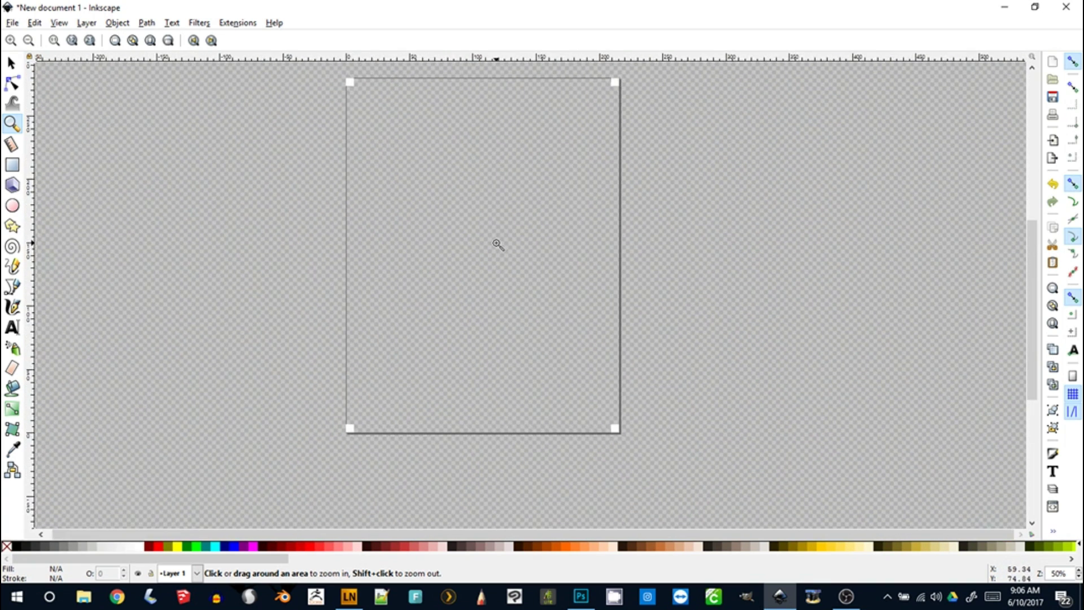
Step: Select all four corner squares and group them into a single object
{"action": "left_click", "coordinate": [11, 63]}
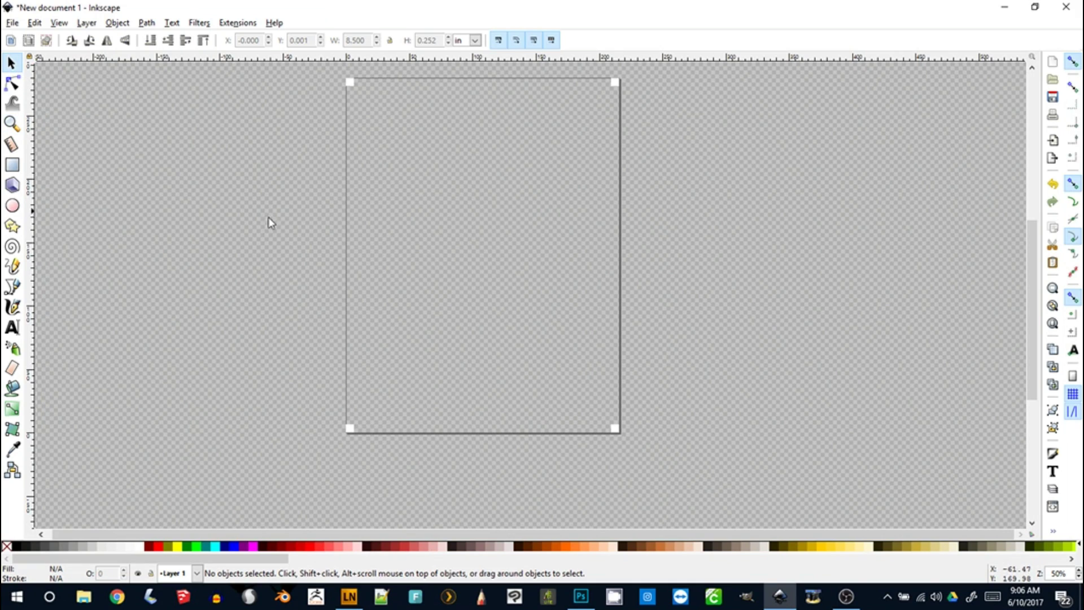
{"action": "key", "text": "ctrl"}
{"action": "key", "text": "ctrl+a"}
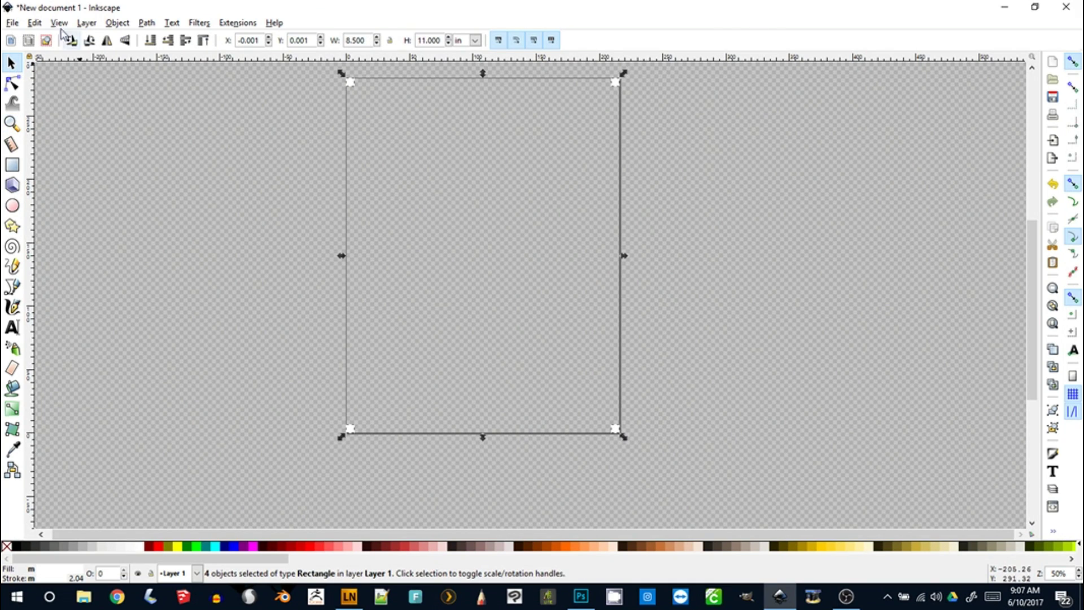
{"action": "left_click", "coordinate": [35, 23]}
{"action": "mouse_move", "coordinate": [59, 23]}
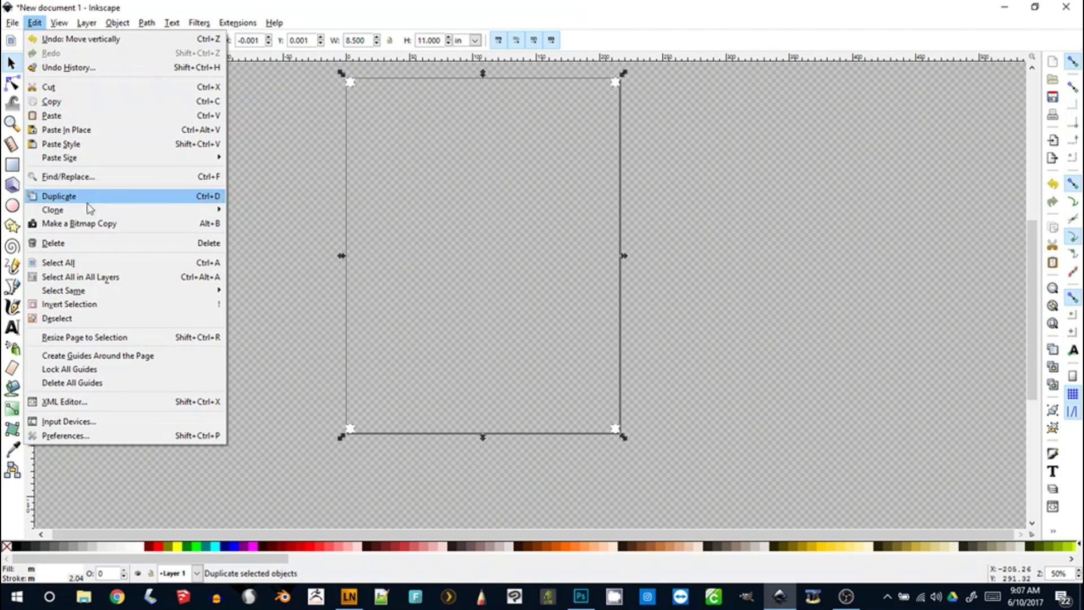
{"action": "left_click", "coordinate": [59, 262]}
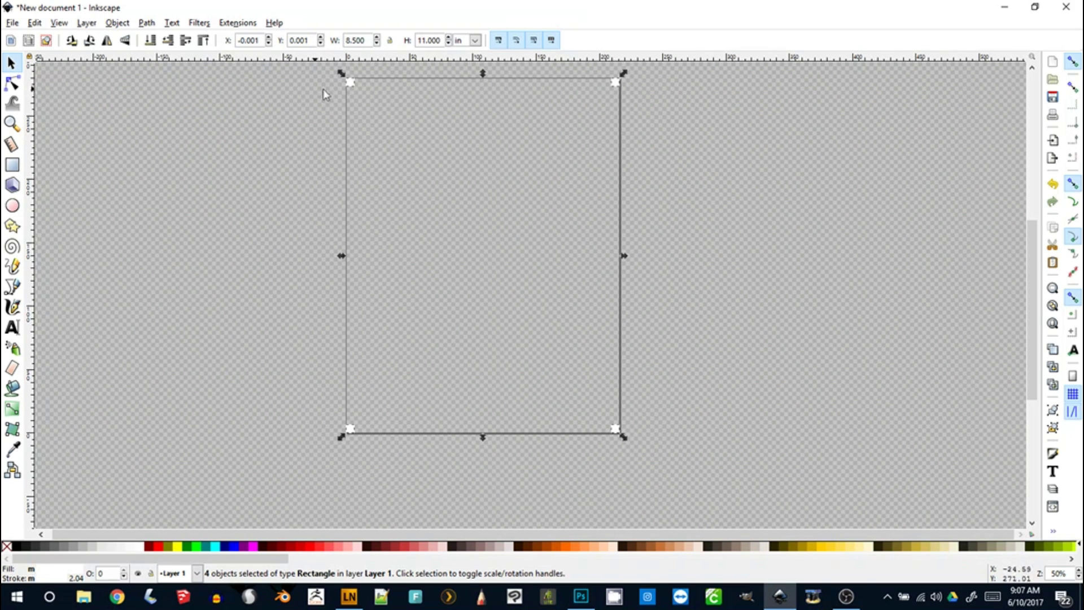
{"action": "right_click", "coordinate": [349, 82]}
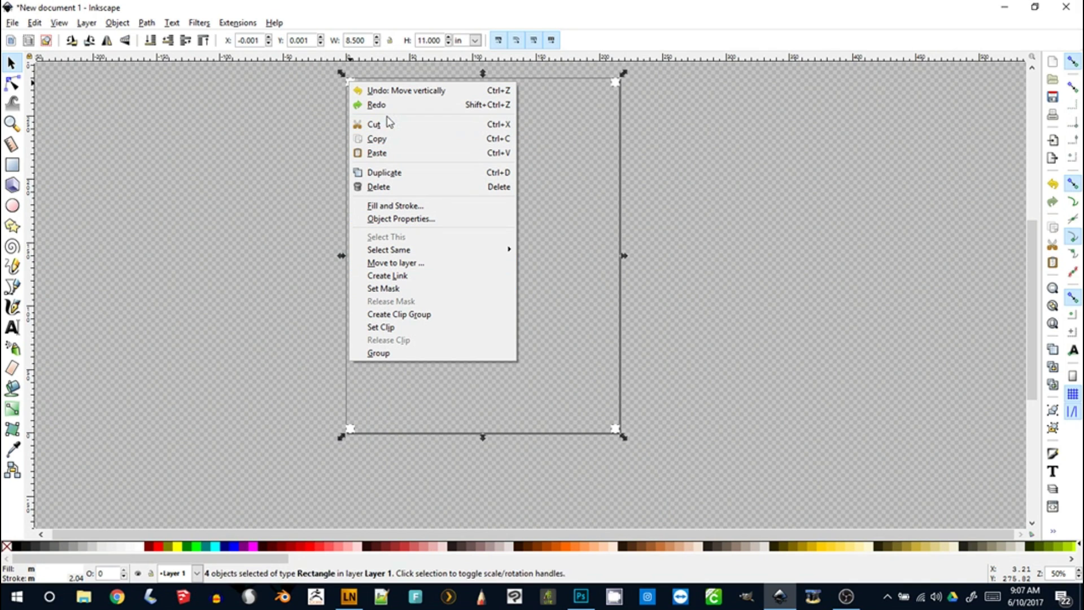
{"action": "left_click", "coordinate": [118, 23]}
{"action": "left_click", "coordinate": [117, 22]}
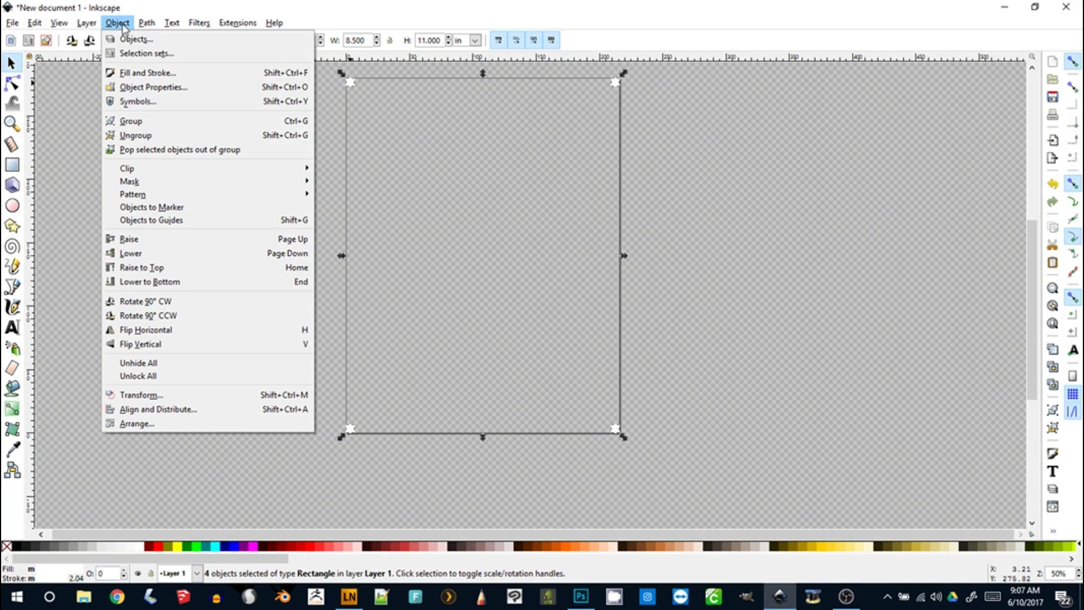
{"action": "left_click", "coordinate": [124, 121]}
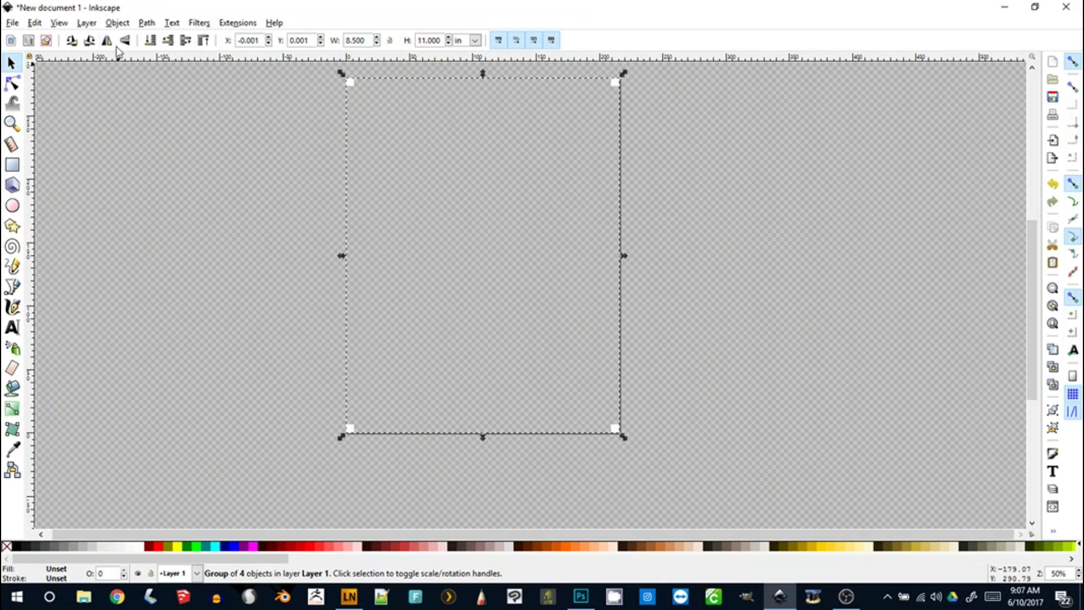
Step: Test moving the grouped corner squares off the page as one unit, undo the move and deselect the group
{"action": "left_click", "coordinate": [118, 23]}
{"action": "mouse_move", "coordinate": [199, 22]}
{"action": "left_click", "coordinate": [318, 10]}
{"action": "left_click_drag", "start_coordinate": [348, 87], "coordinate": [576, 146]}
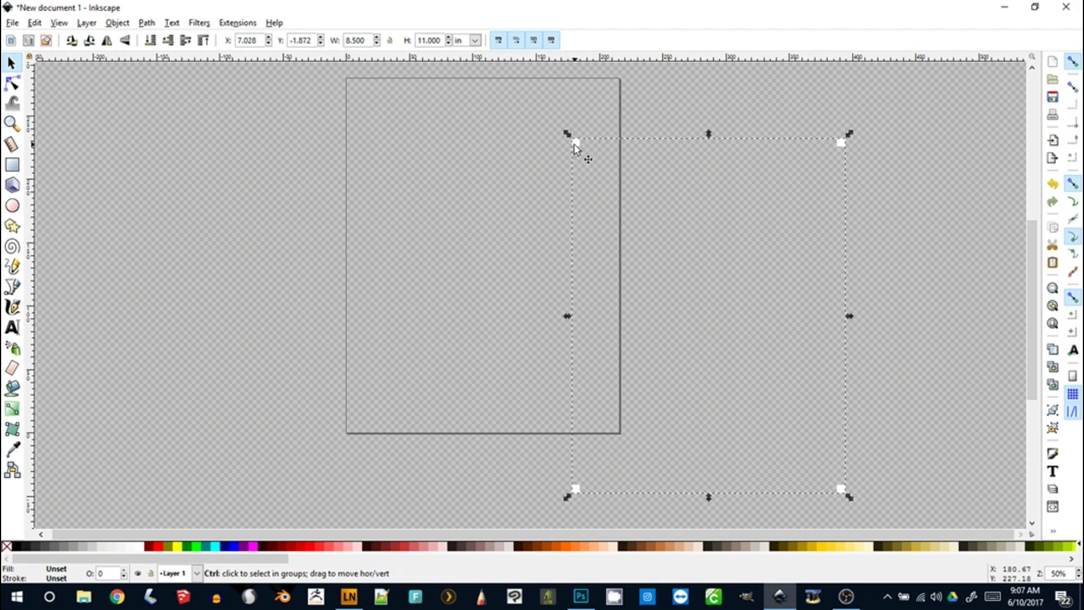
{"action": "key", "text": "ctrl+z"}
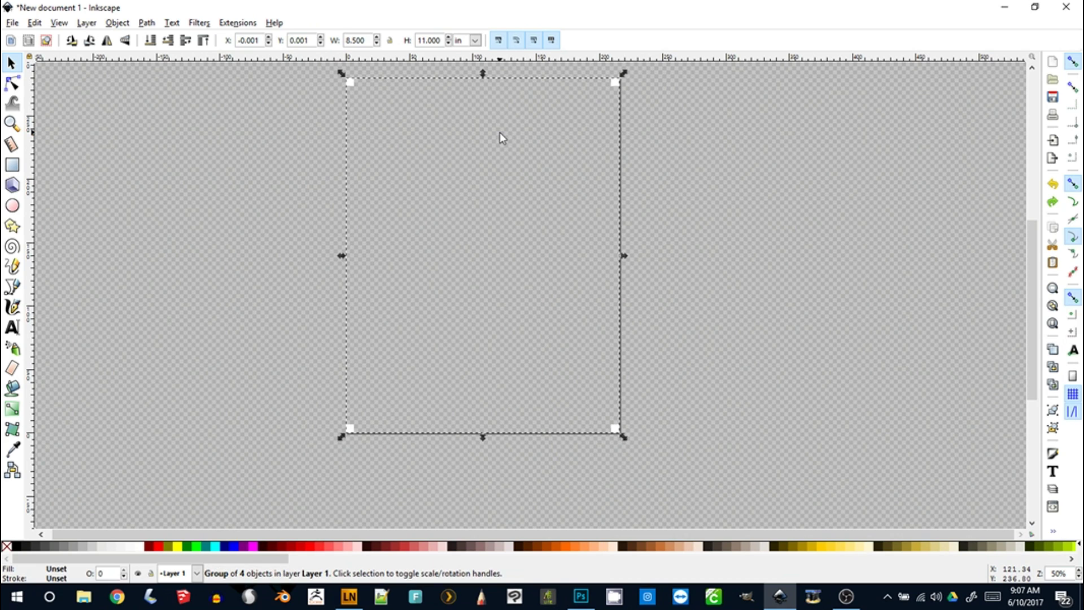
{"action": "left_click", "coordinate": [764, 184]}
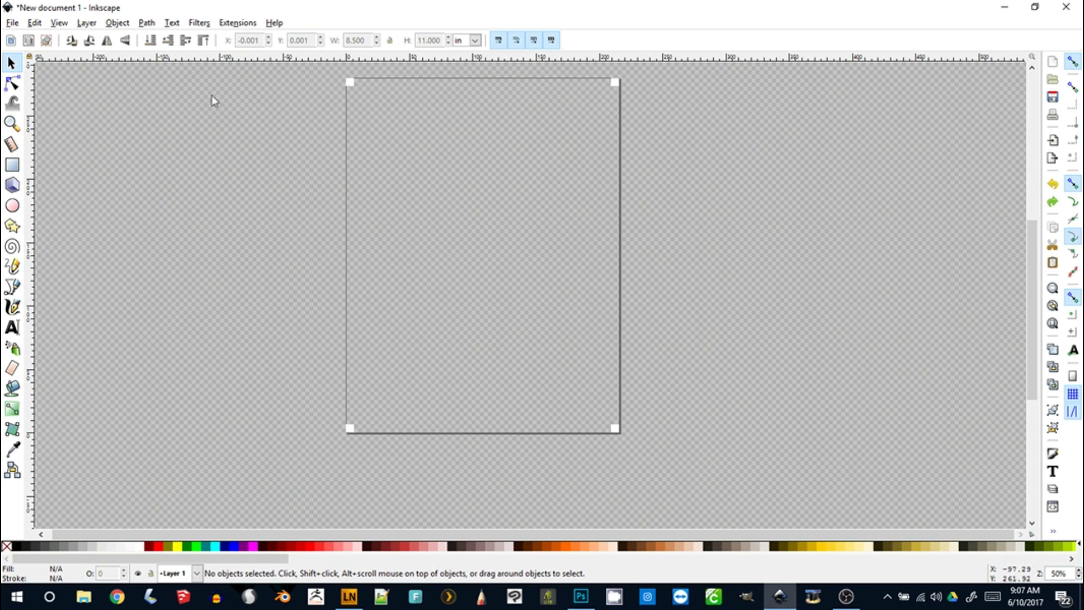
Step: Import 626-Capt. America.png as an embedded image with DPI from file, and position it over the page
{"action": "left_click", "coordinate": [35, 23]}
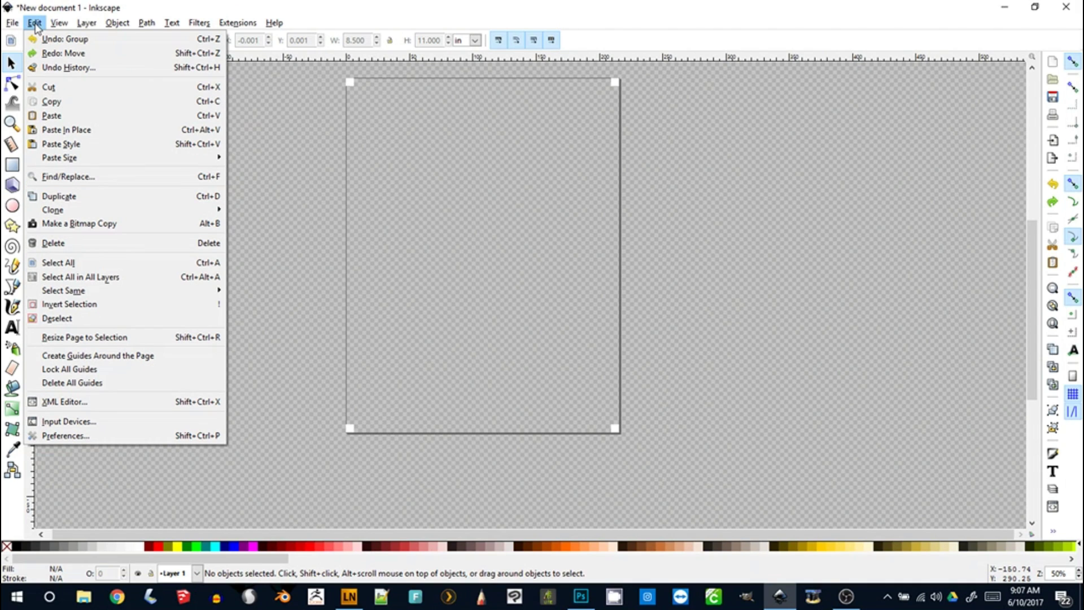
{"action": "mouse_move", "coordinate": [14, 26]}
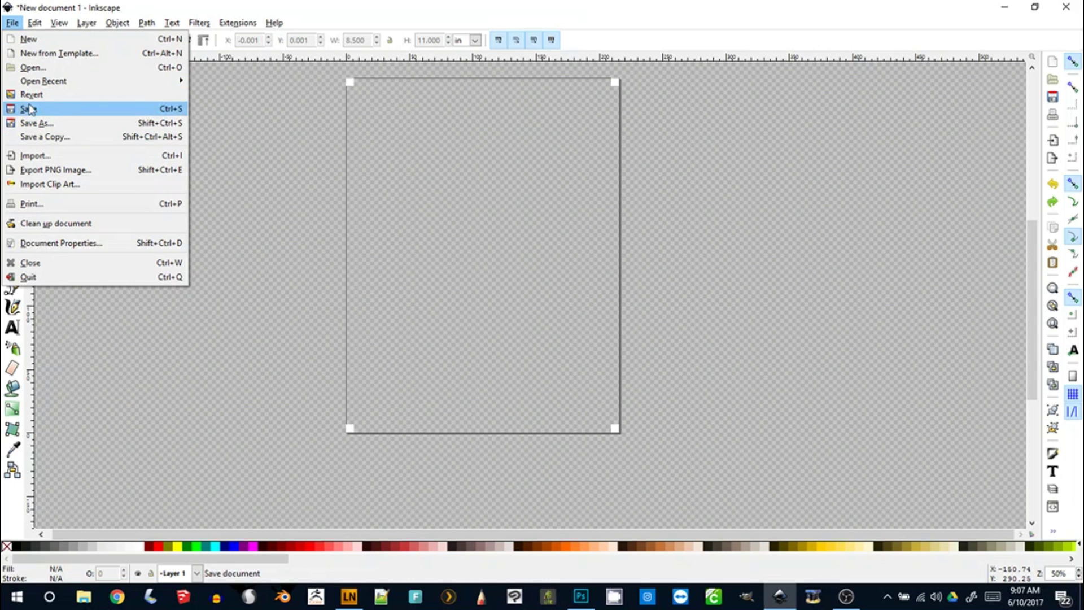
{"action": "left_click", "coordinate": [50, 159]}
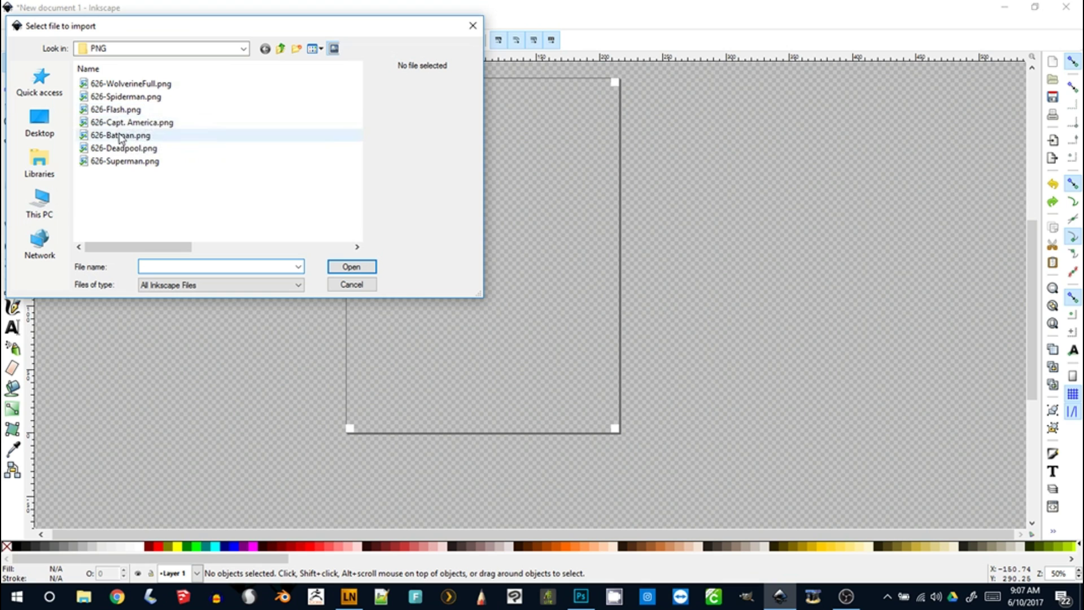
{"action": "left_click", "coordinate": [121, 123]}
{"action": "left_click", "coordinate": [351, 266]}
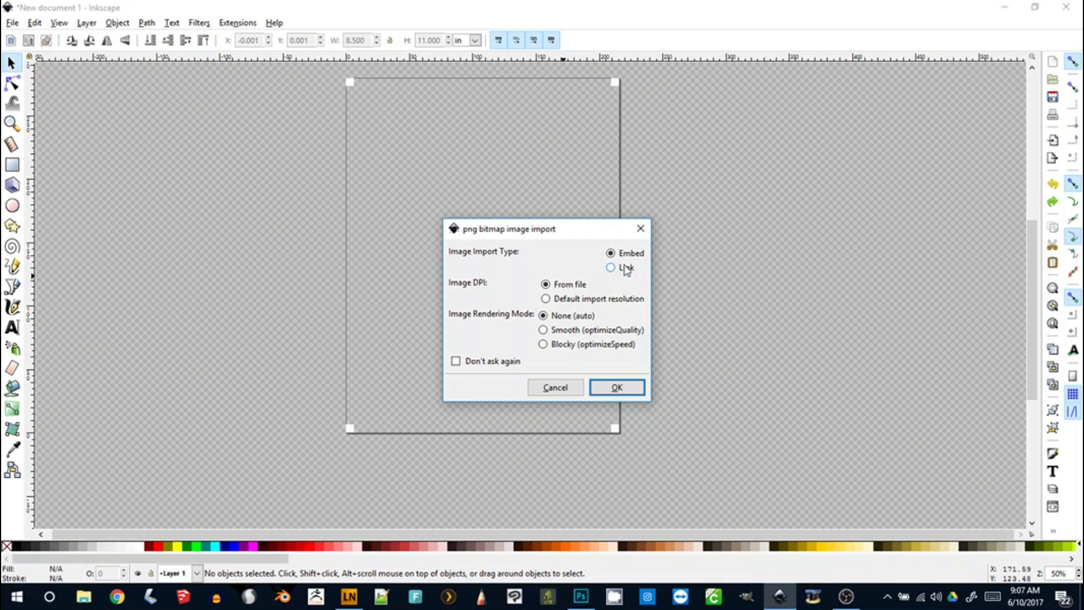
{"action": "left_click", "coordinate": [618, 389]}
{"action": "left_click_drag", "start_coordinate": [435, 226], "coordinate": [346, 128]}
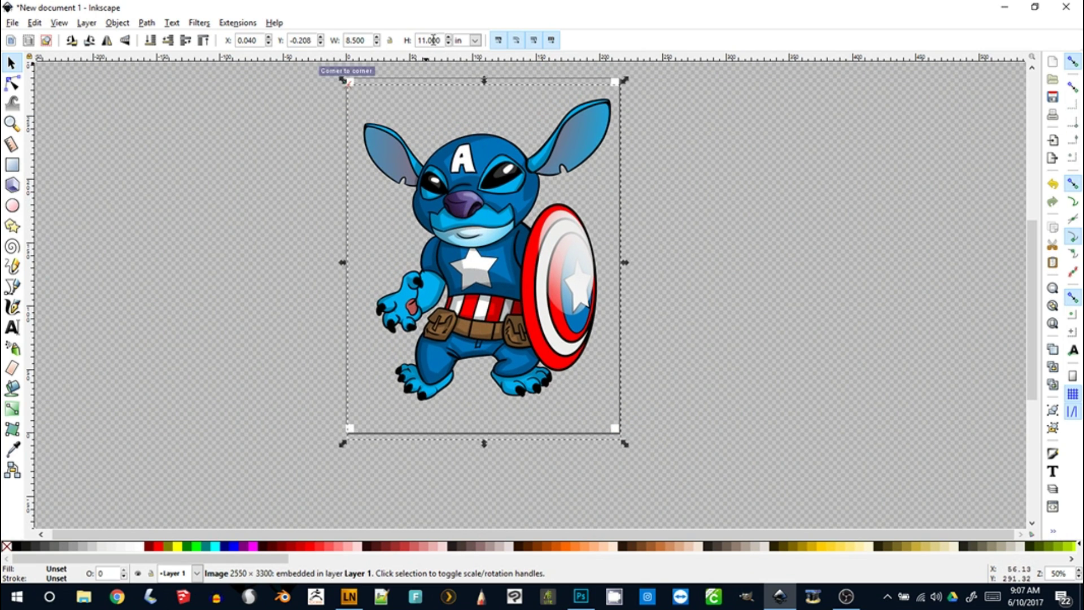
Step: Lock the image's proportions, set its width to 3 inches and move it into the upper part of the page
{"action": "left_click", "coordinate": [389, 41]}
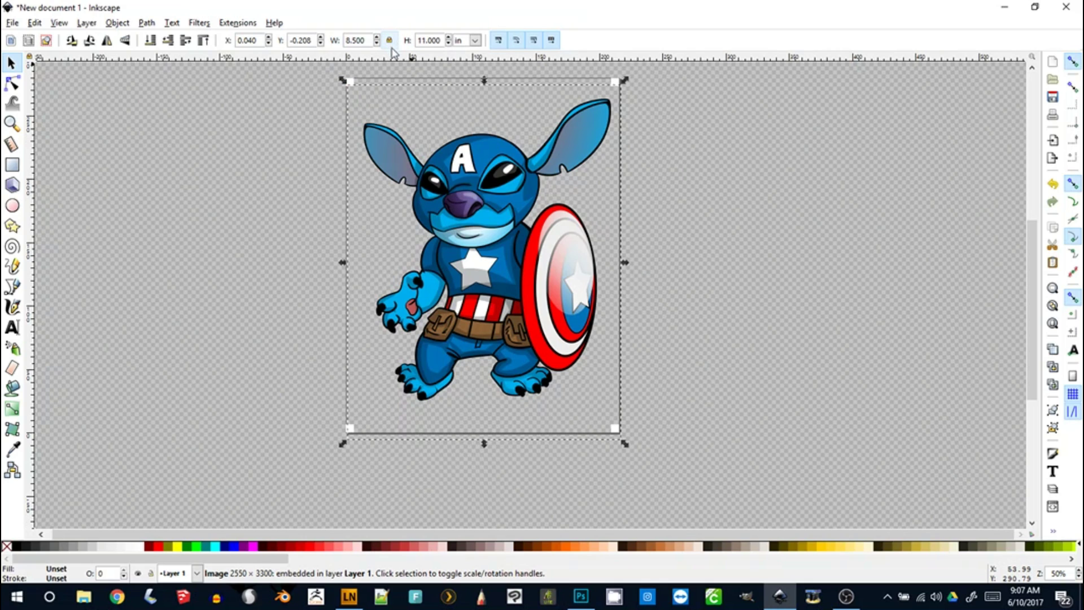
{"action": "double_click", "coordinate": [360, 40]}
{"action": "type", "text": "3"}
{"action": "key", "text": "Return"}
{"action": "left_click_drag", "start_coordinate": [416, 397], "coordinate": [430, 194]}
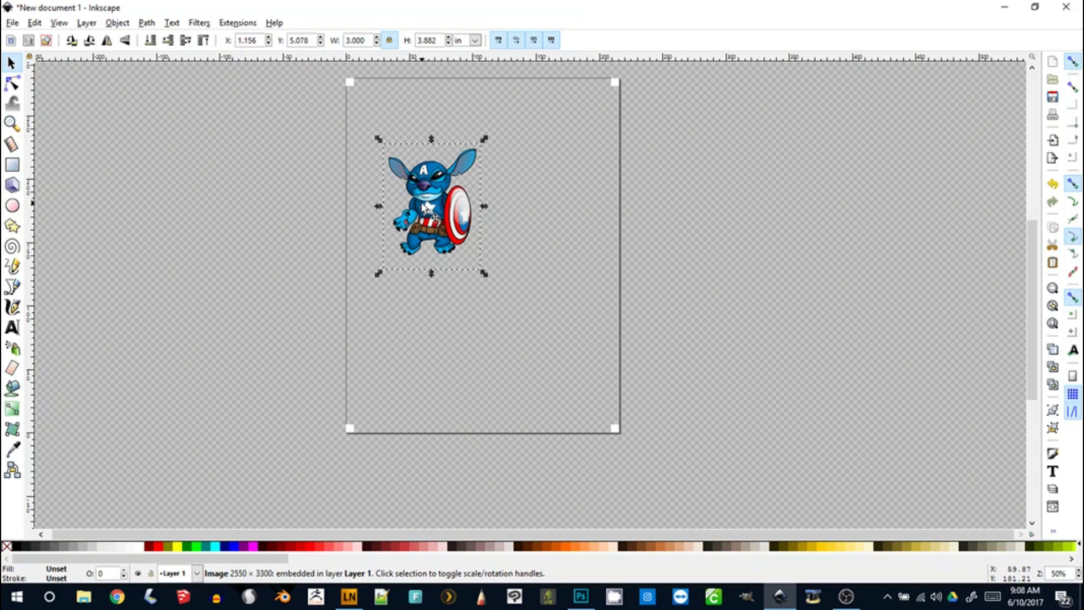
Step: Open Trace Bitmap for the character image and preview its single-scan brightness cutoff trace
{"action": "left_click", "coordinate": [464, 218]}
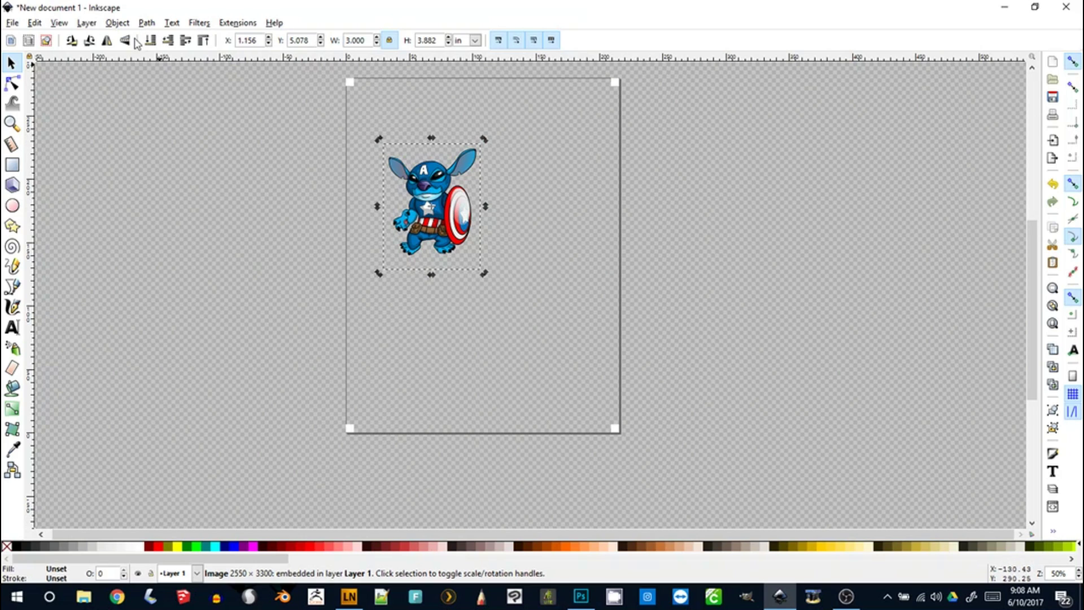
{"action": "left_click", "coordinate": [116, 23]}
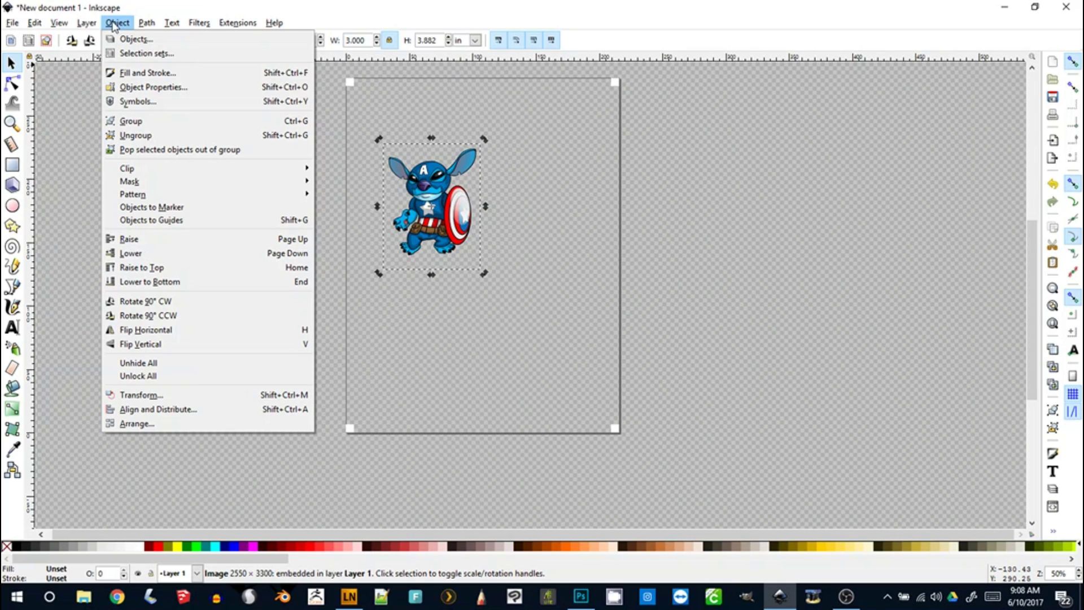
{"action": "mouse_move", "coordinate": [146, 25]}
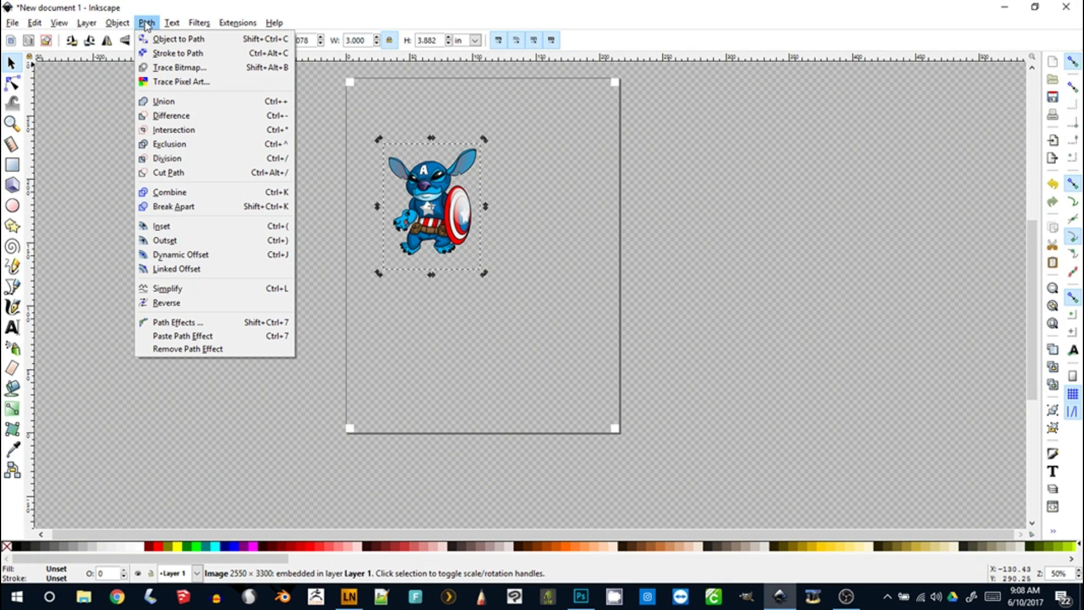
{"action": "left_click", "coordinate": [170, 73]}
{"action": "left_click_drag", "start_coordinate": [655, 20], "coordinate": [673, 135]}
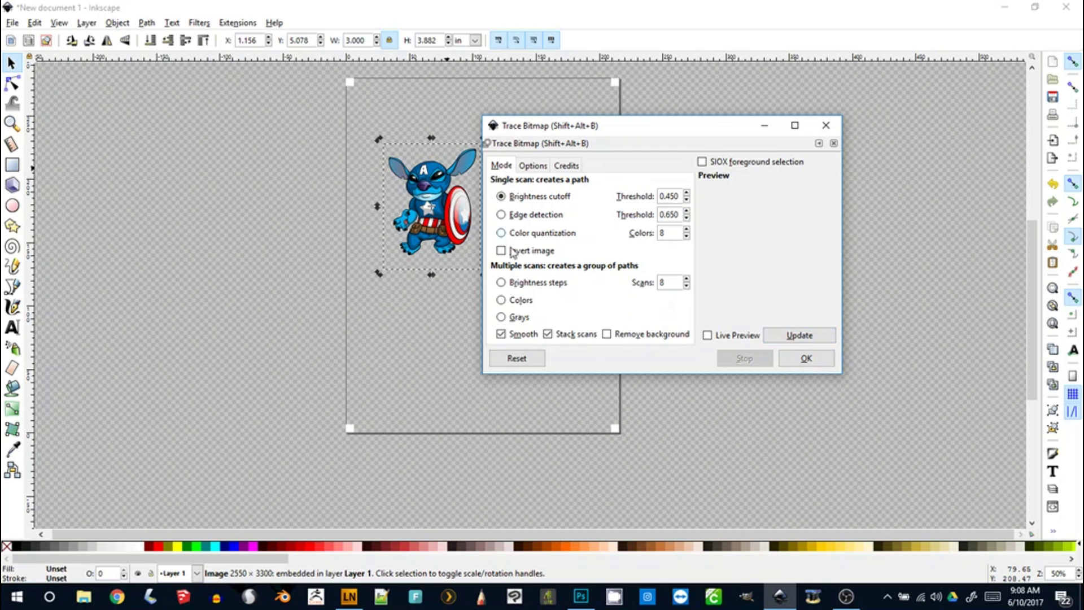
{"action": "left_click", "coordinate": [798, 335]}
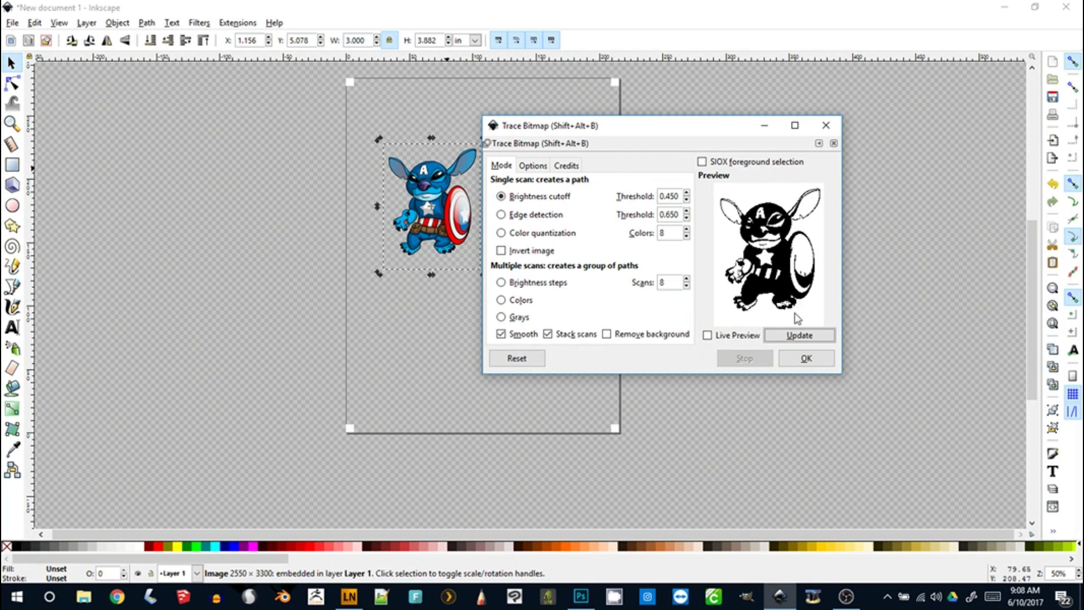
Step: Try brightness cutoff thresholds of 1.000 and 0.993 for the trace, updating the preview for each
{"action": "left_click", "coordinate": [687, 193]}
{"action": "left_click", "coordinate": [773, 335]}
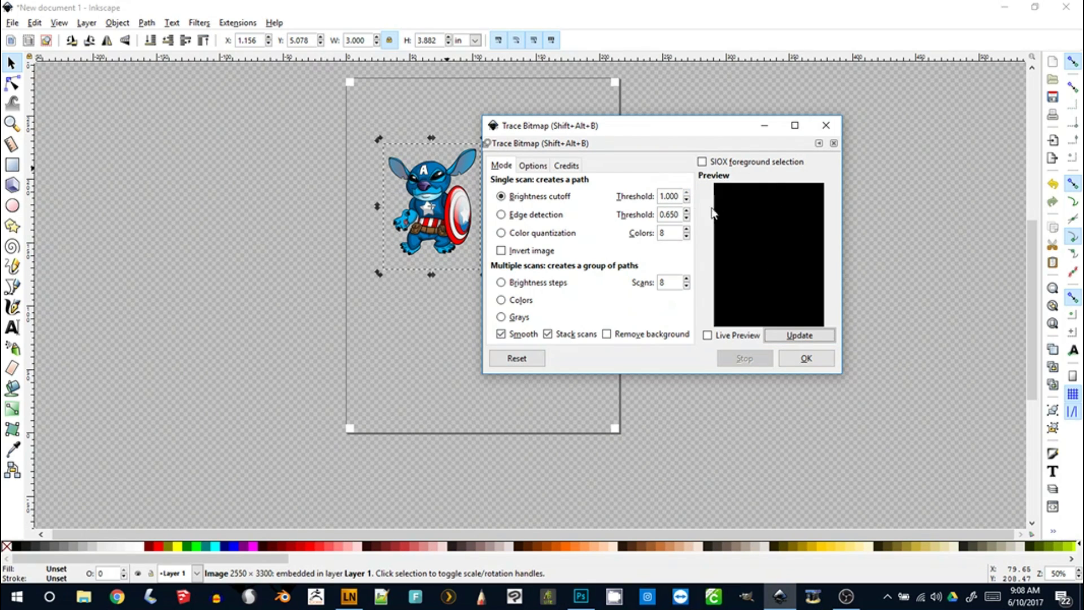
{"action": "left_click", "coordinate": [686, 199]}
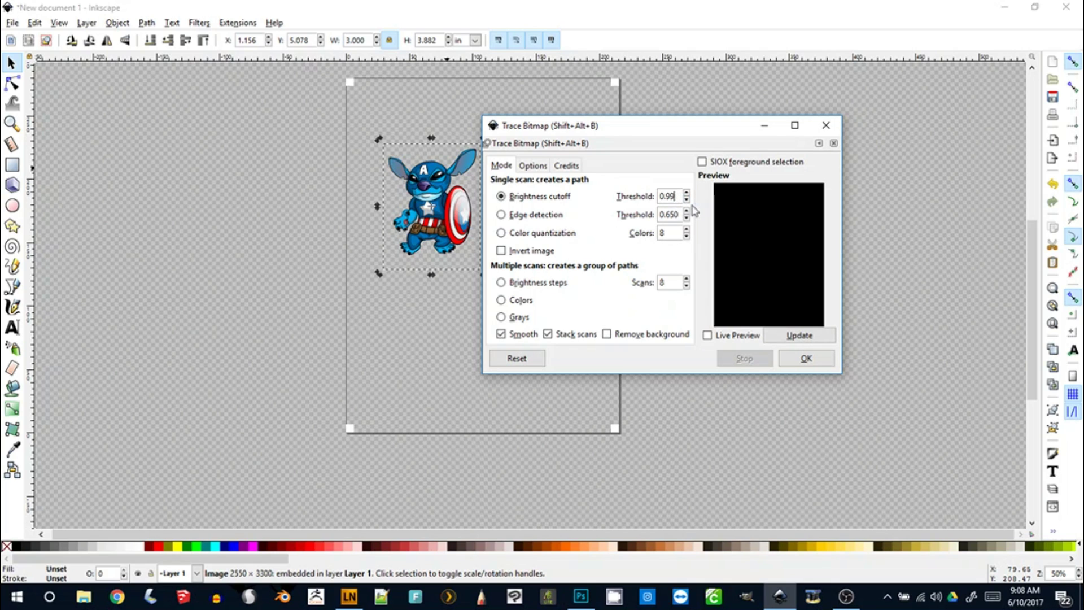
{"action": "left_click", "coordinate": [796, 335]}
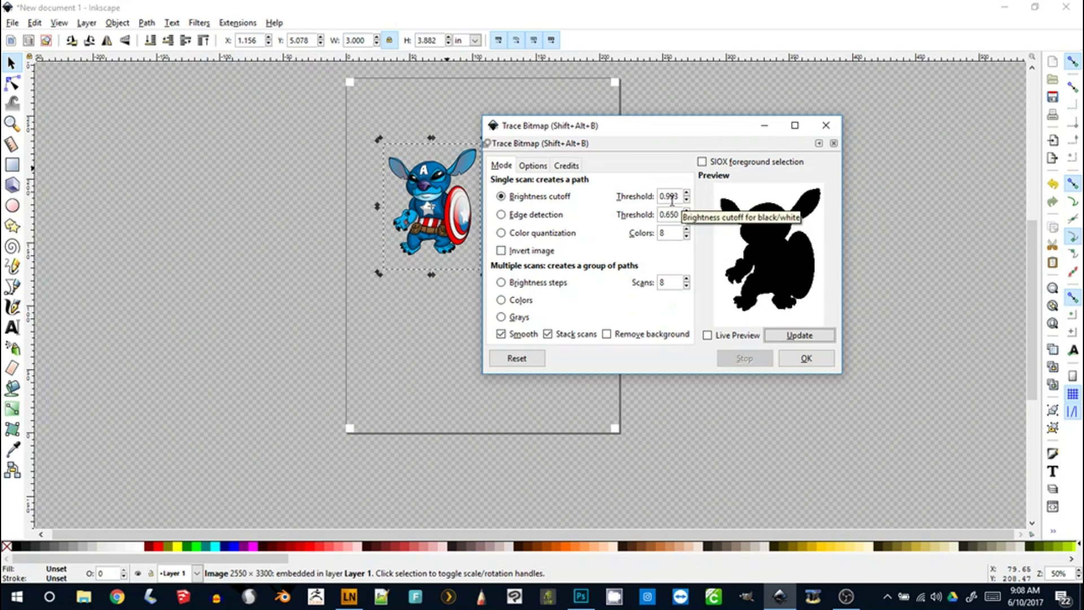
Step: Try brightness cutoff thresholds of 0.994 and 0.995 for the character trace, updating the preview for each
{"action": "left_click", "coordinate": [681, 196]}
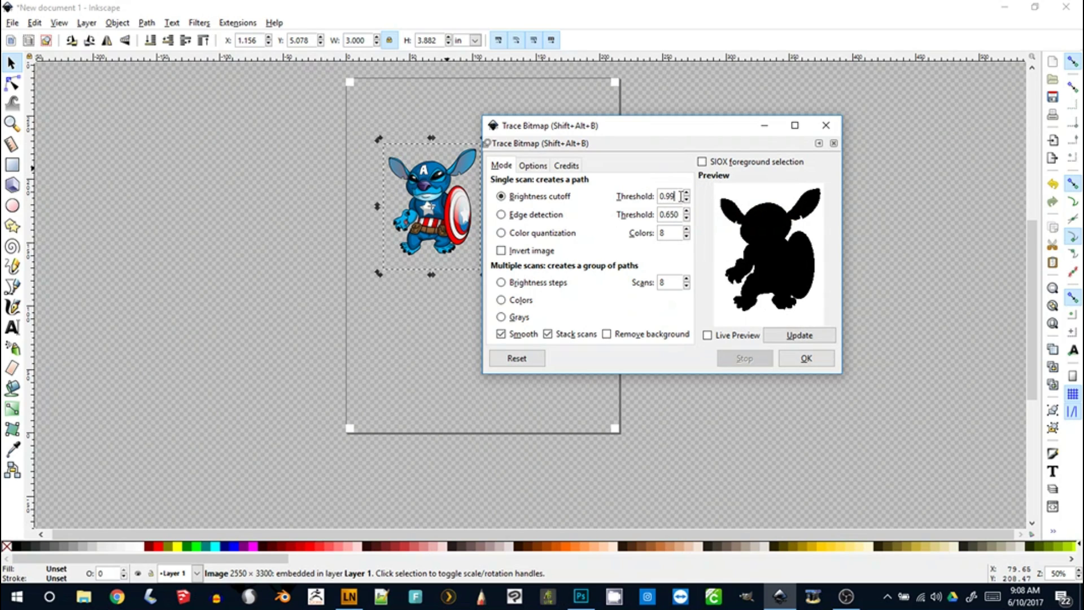
{"action": "left_click", "coordinate": [788, 335]}
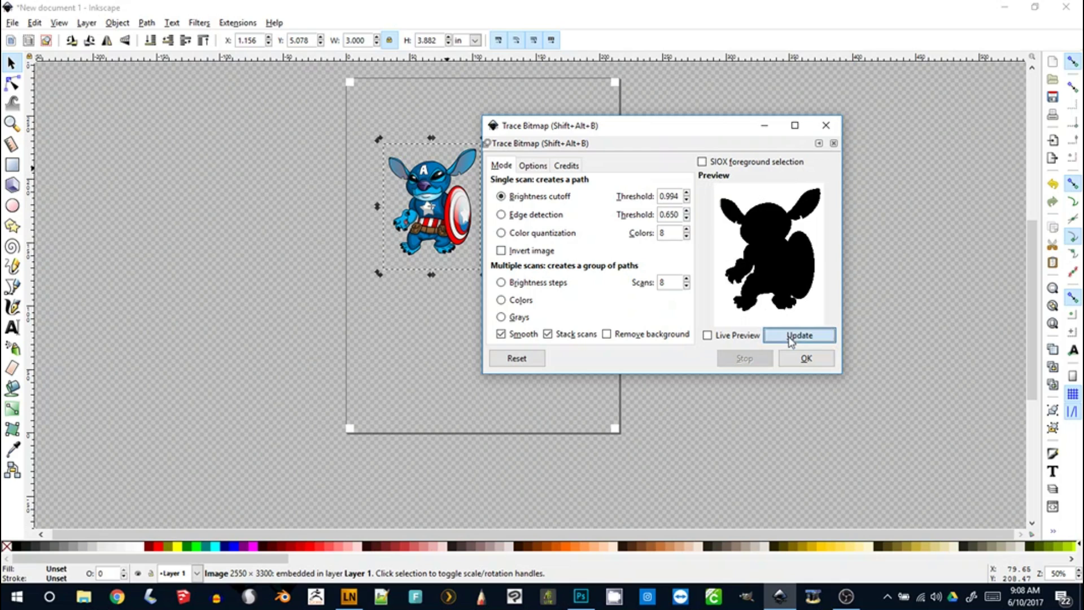
{"action": "left_click", "coordinate": [680, 196]}
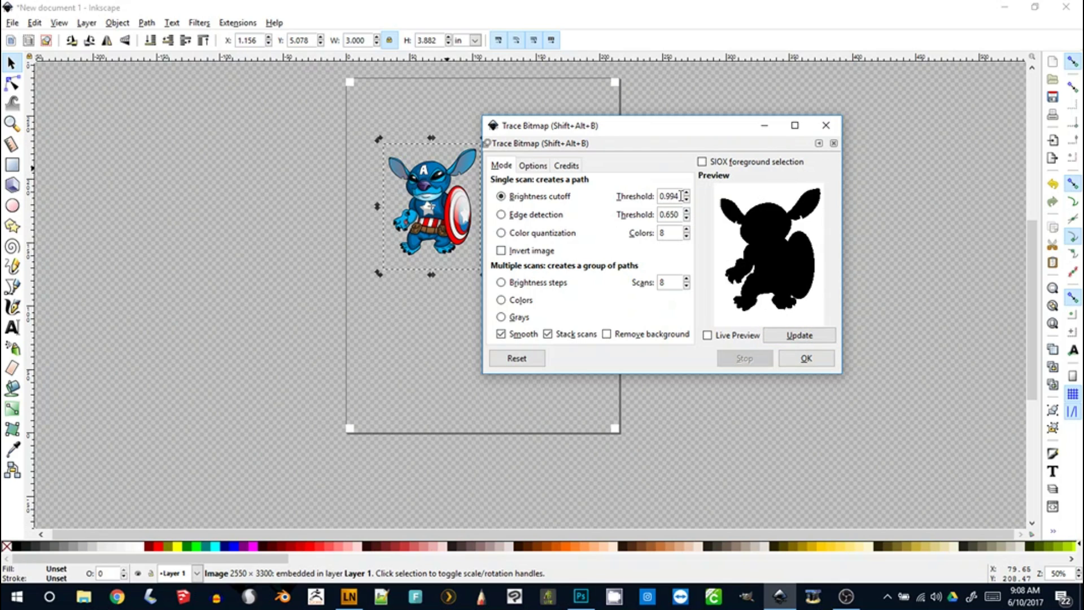
{"action": "type", "text": "5"}
{"action": "left_click", "coordinate": [776, 334]}
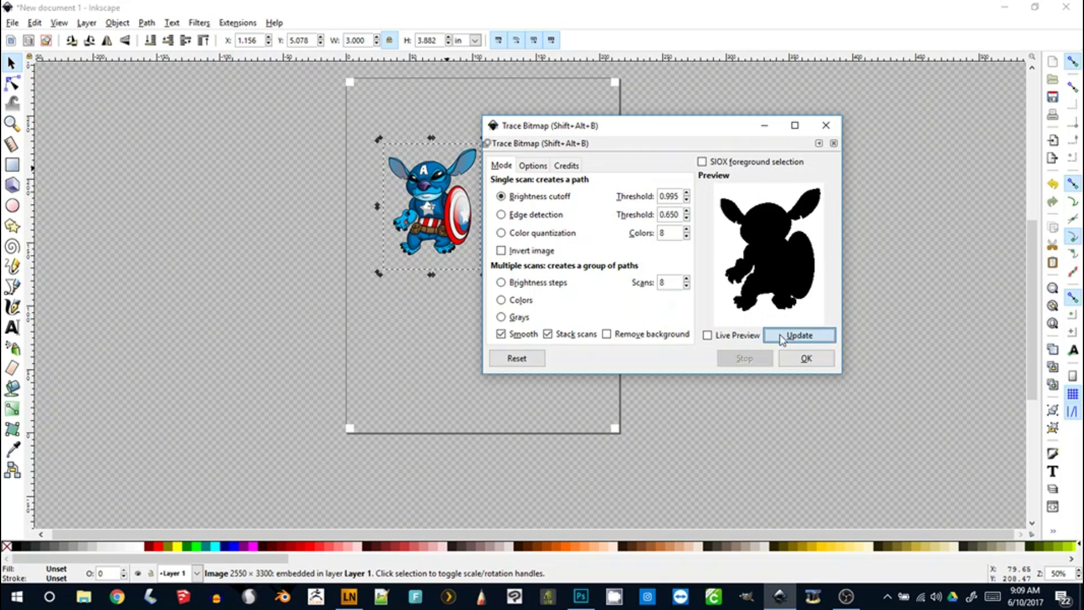
Step: Try brightness cutoff thresholds of 0.996 and 0.997 for the character trace, updating the preview for each
{"action": "left_click", "coordinate": [679, 196]}
{"action": "key", "text": "BackSpace"}
{"action": "type", "text": "6"}
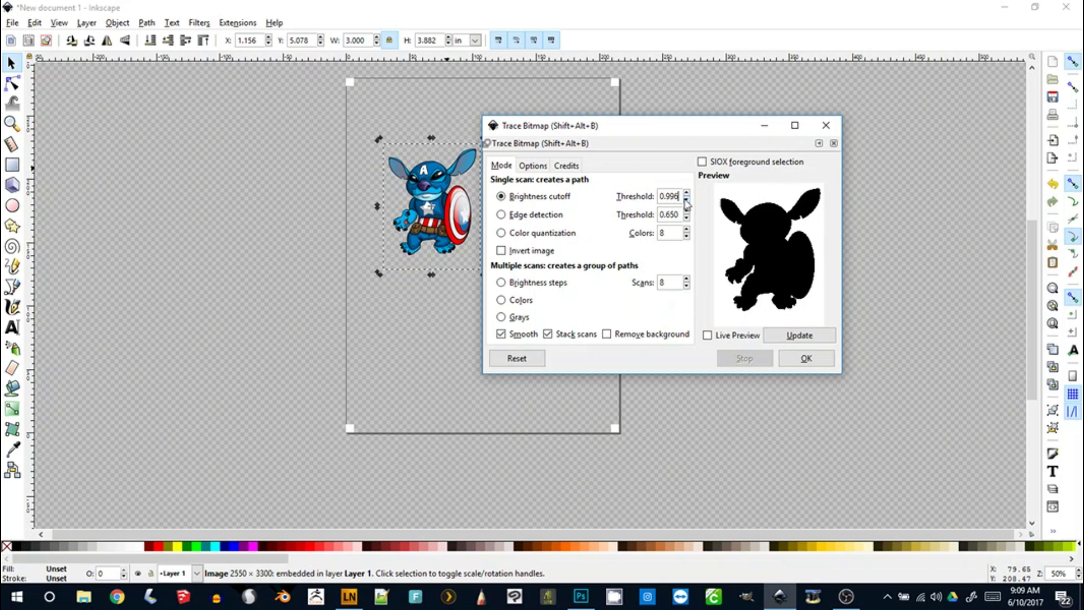
{"action": "left_click", "coordinate": [782, 336]}
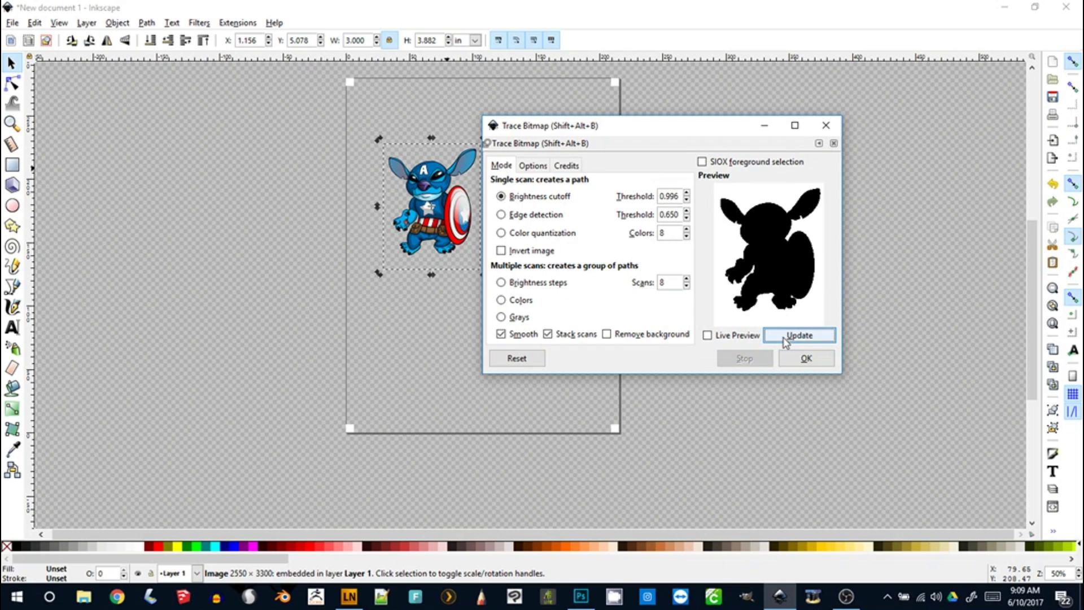
{"action": "left_click", "coordinate": [681, 196]}
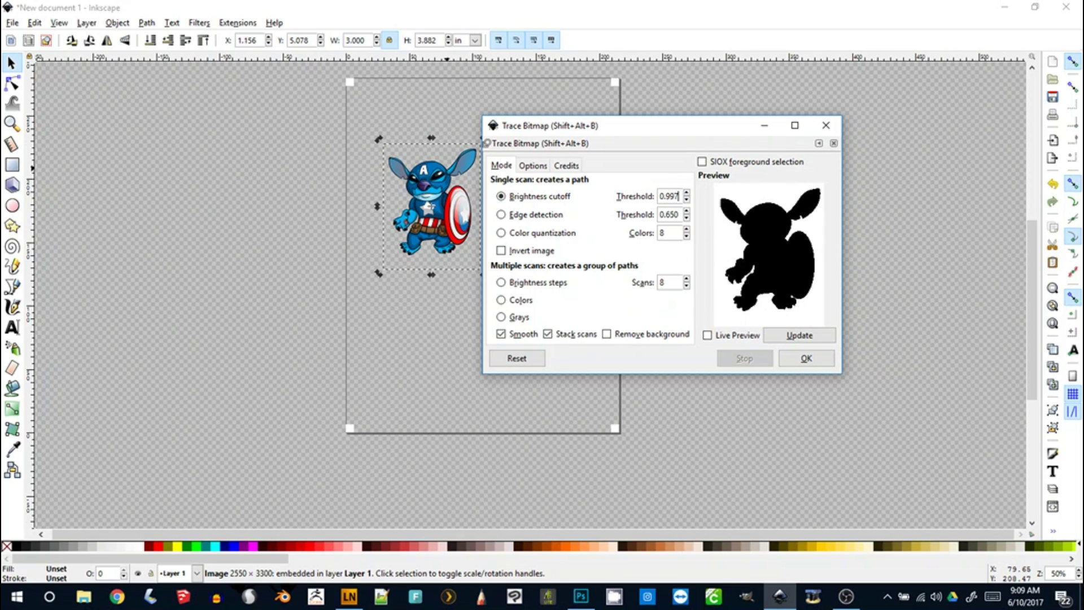
{"action": "left_click", "coordinate": [788, 333]}
Step: Trace the character image with a brightness cutoff threshold of 0.996 and move the resulting silhouette to the right of the original
{"action": "left_click", "coordinate": [678, 196]}
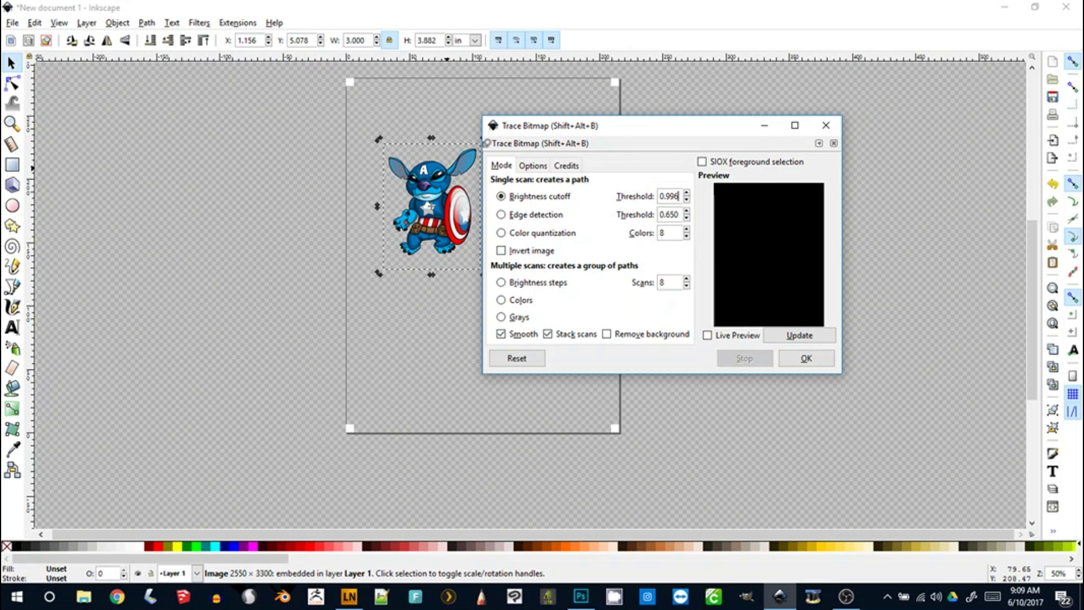
{"action": "left_click", "coordinate": [787, 335]}
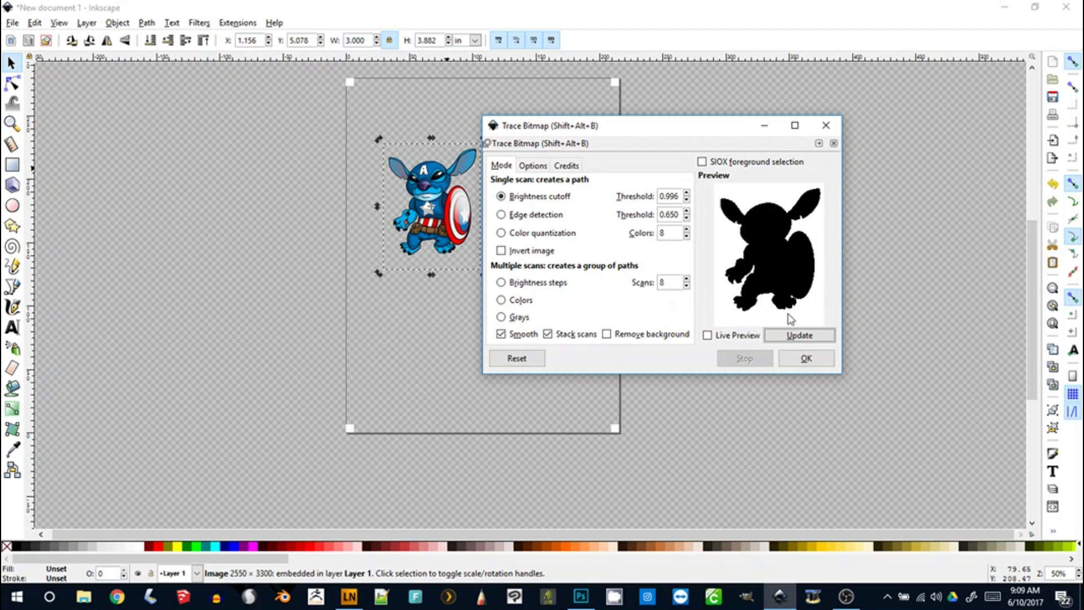
{"action": "left_click", "coordinate": [802, 359]}
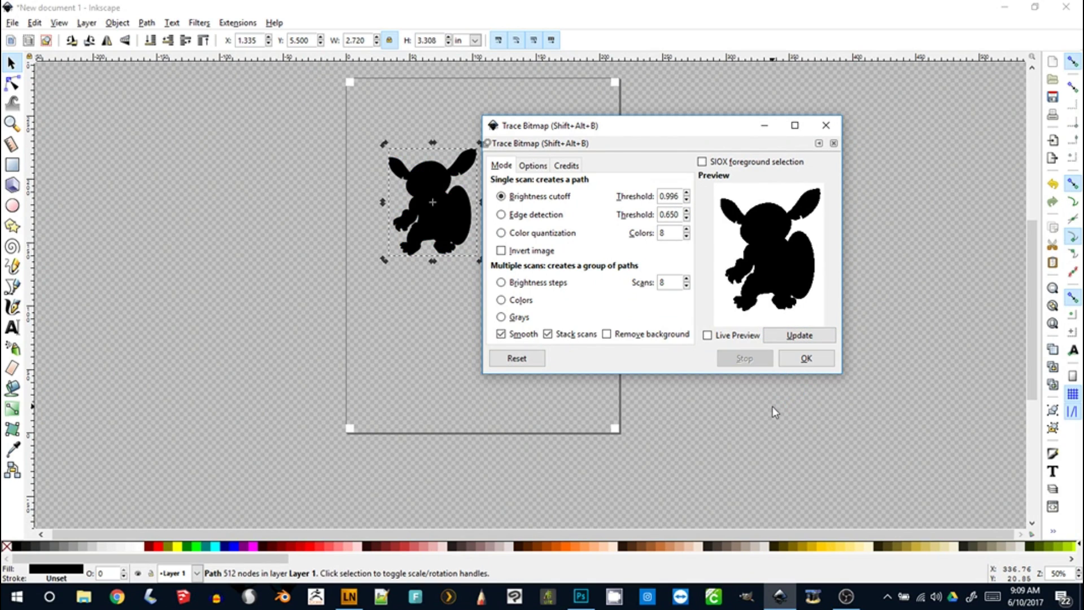
{"action": "left_click", "coordinate": [836, 130]}
{"action": "mouse_move", "coordinate": [452, 217]}
{"action": "left_mouse_down"}
{"action": "mouse_move", "coordinate": [584, 228]}
{"action": "mouse_move", "coordinate": [504, 305]}
{"action": "mouse_move", "coordinate": [538, 211]}
{"action": "left_mouse_up"}
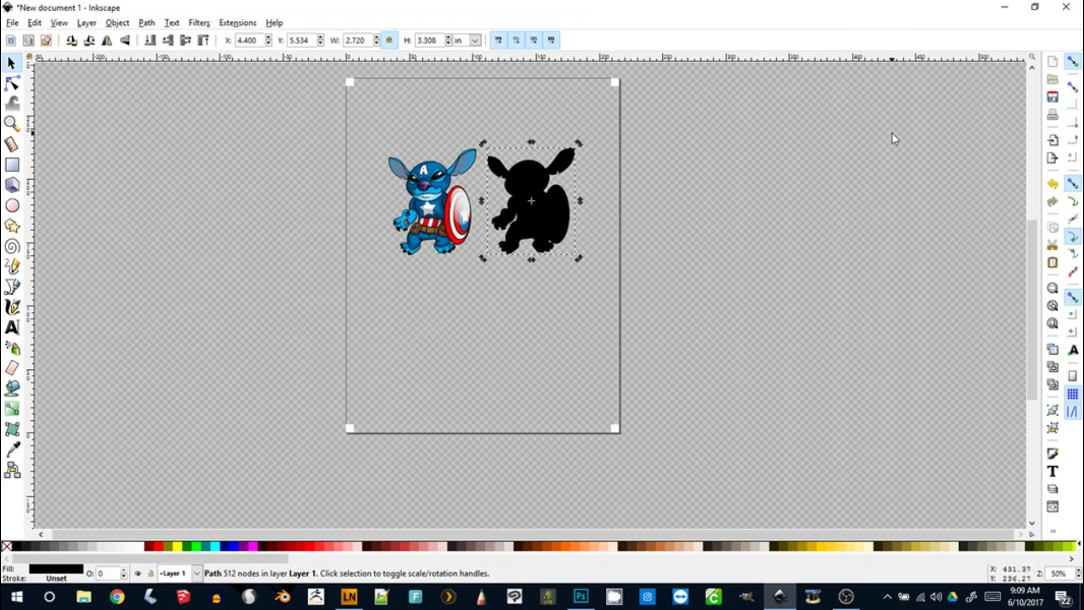
Step: Open Fill and Stroke for the traced silhouette and set its flat fill color to white, RGBA ffffffff
{"action": "left_click", "coordinate": [148, 23]}
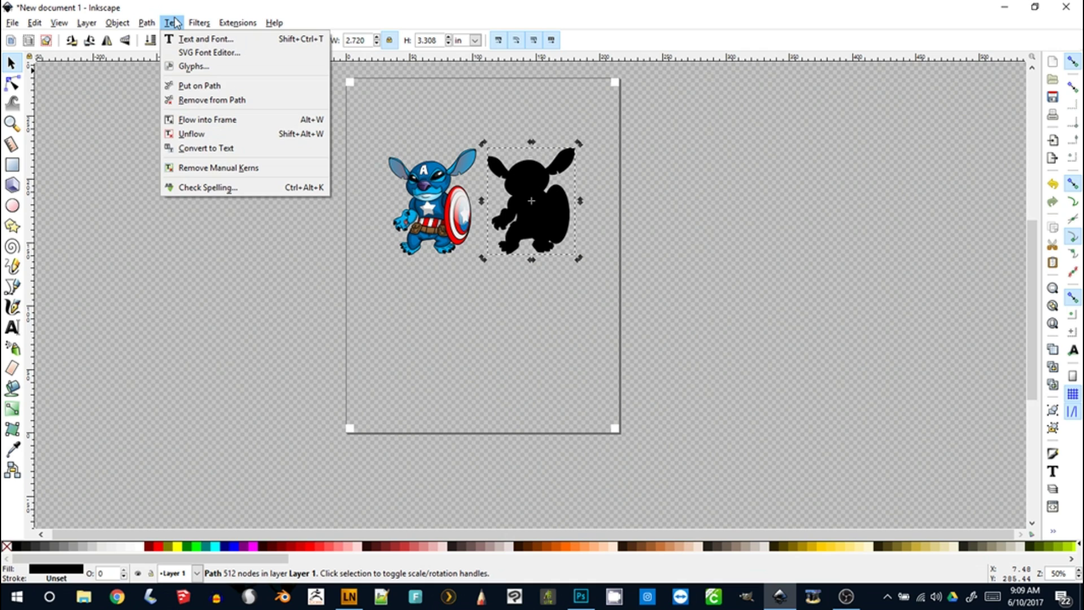
{"action": "mouse_move", "coordinate": [123, 24]}
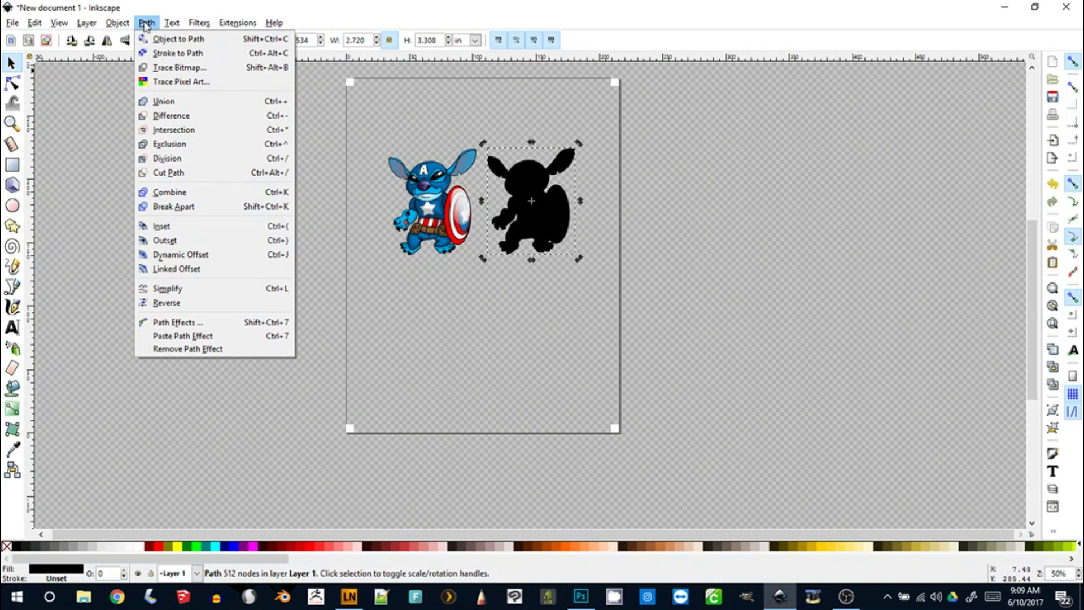
{"action": "mouse_move", "coordinate": [89, 28]}
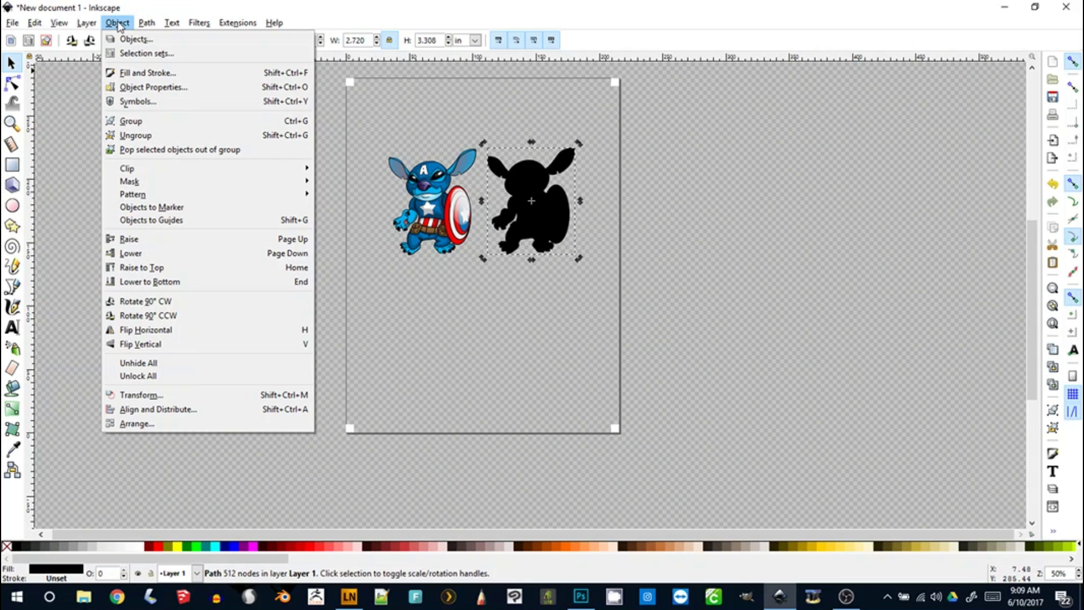
{"action": "left_click", "coordinate": [142, 73]}
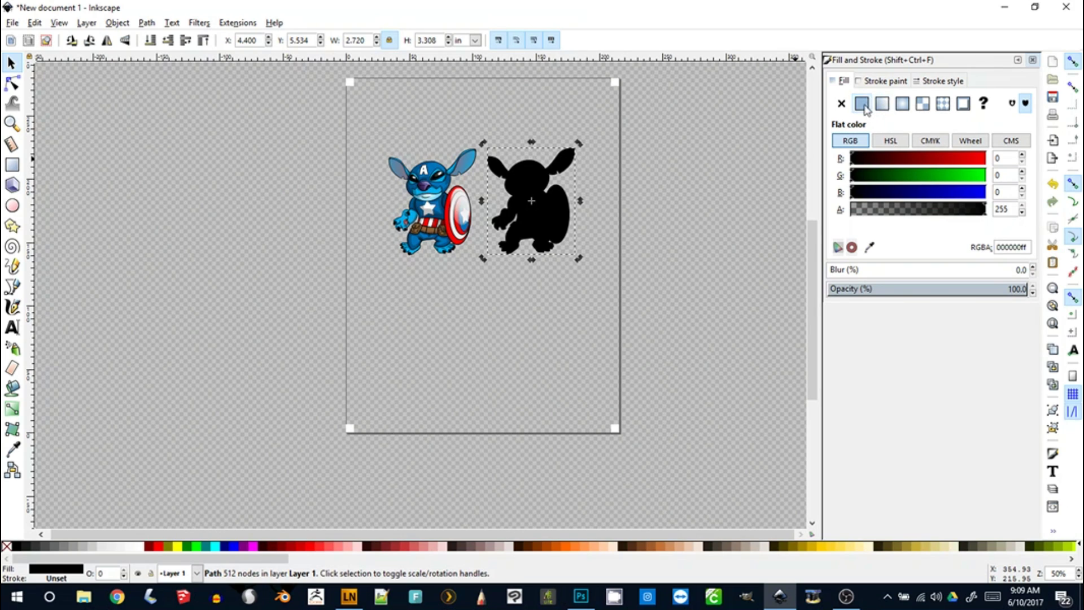
{"action": "double_click", "coordinate": [1002, 246]}
{"action": "type", "text": "ffffffff"}
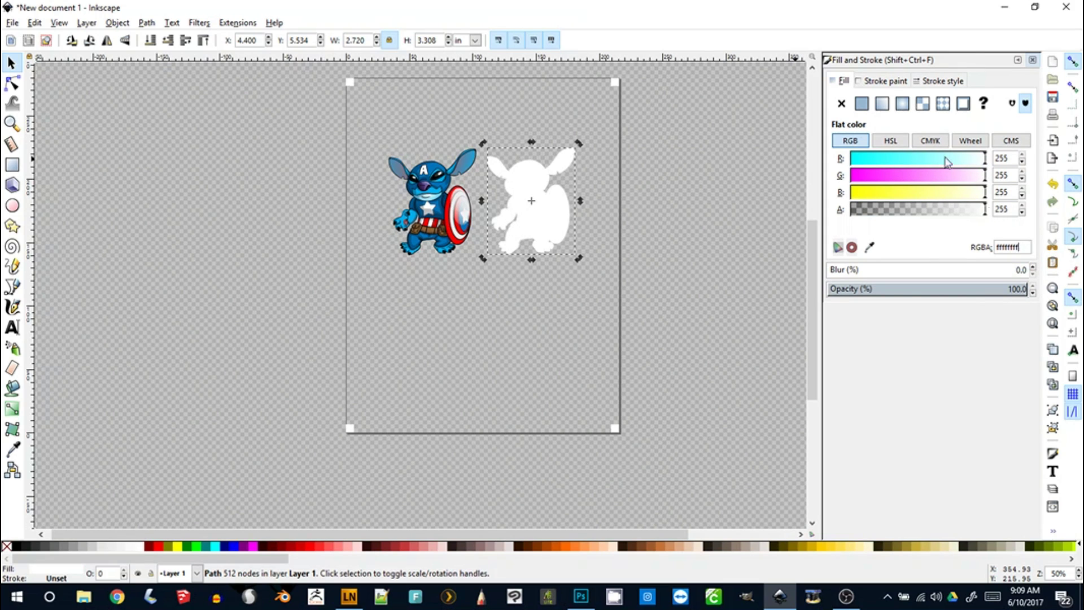
Step: Give the silhouette a flat stroke paint in white, RGBA ffffffff
{"action": "left_click", "coordinate": [884, 81]}
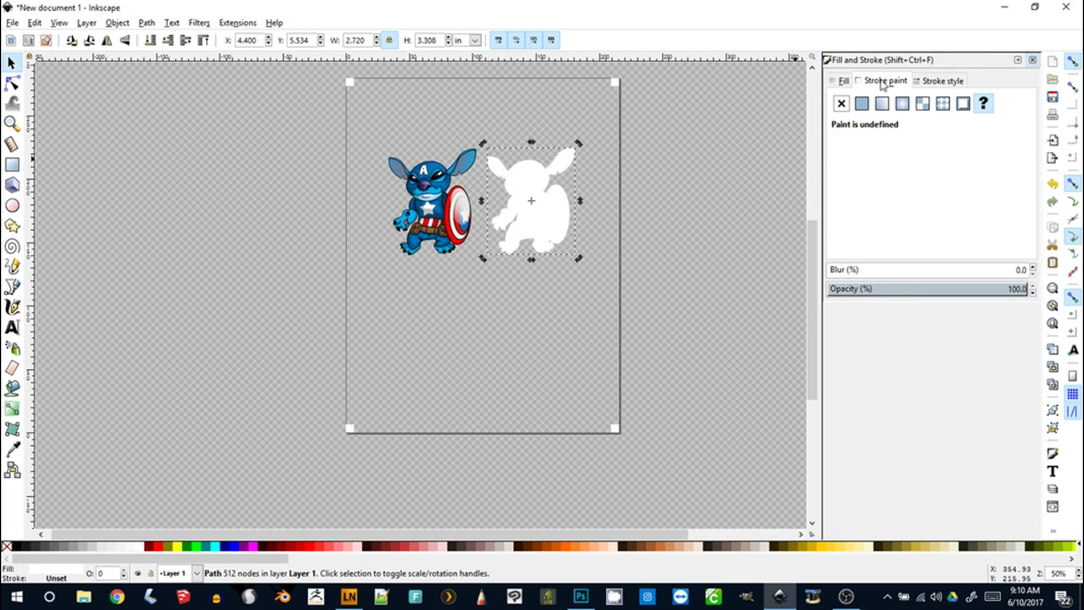
{"action": "left_click", "coordinate": [861, 104]}
{"action": "double_click", "coordinate": [1002, 247]}
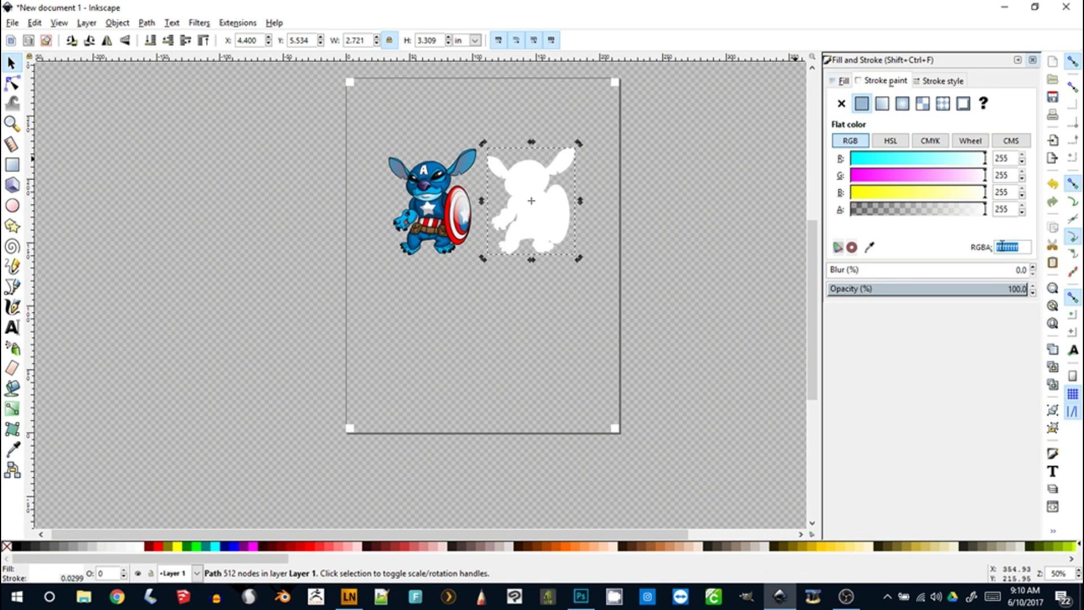
{"action": "type", "text": "ffffffff"}
Step: Increase the silhouette's stroke width to 5.930 mm and shift the silhouette slightly up and away from the character image
{"action": "left_click", "coordinate": [942, 80]}
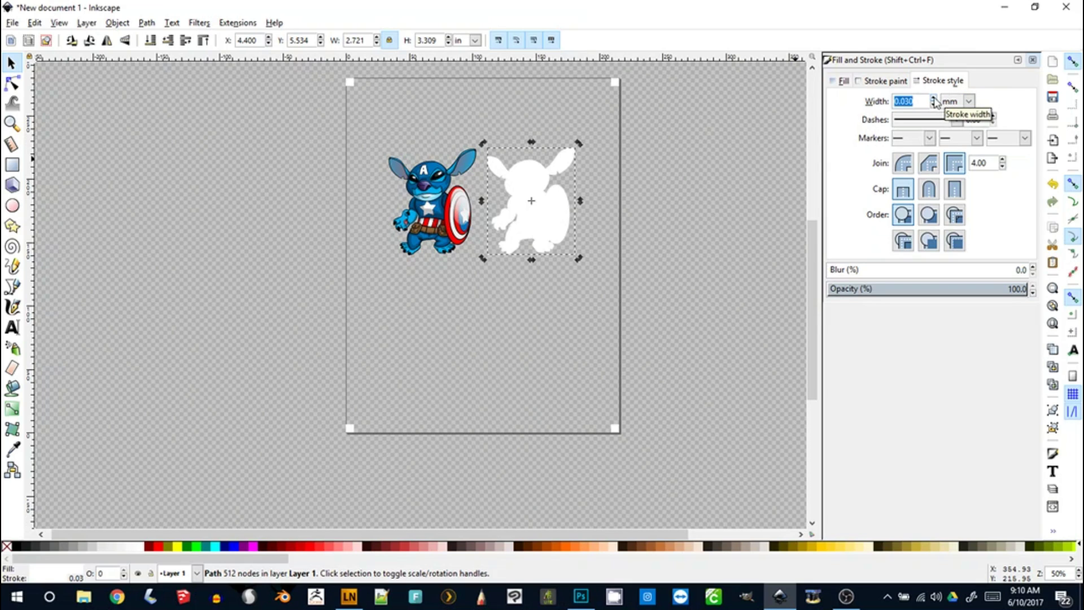
{"action": "left_click", "coordinate": [934, 99]}
{"action": "left_click", "coordinate": [934, 100]}
{"action": "left_click", "coordinate": [933, 99]}
{"action": "left_click", "coordinate": [934, 99]}
{"action": "left_click", "coordinate": [933, 99]}
{"action": "left_click", "coordinate": [934, 99]}
{"action": "left_click", "coordinate": [933, 100]}
{"action": "left_click_drag", "start_coordinate": [933, 100], "coordinate": [934, 101]}
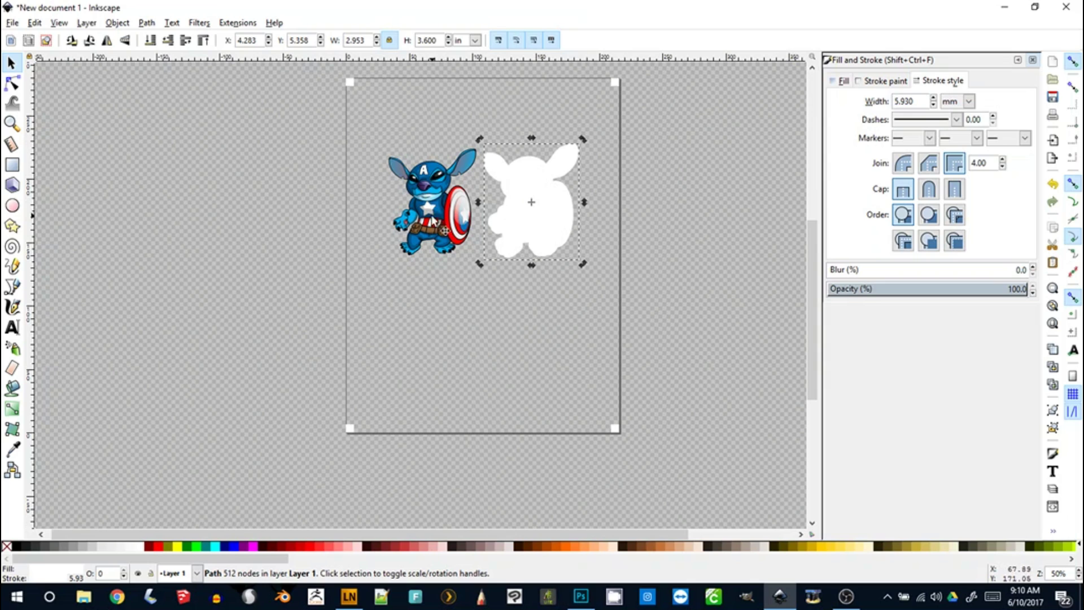
{"action": "left_click", "coordinate": [633, 214]}
{"action": "mouse_move", "coordinate": [549, 235]}
{"action": "left_mouse_down"}
{"action": "mouse_move", "coordinate": [446, 229]}
{"action": "mouse_move", "coordinate": [561, 223]}
{"action": "left_mouse_up"}
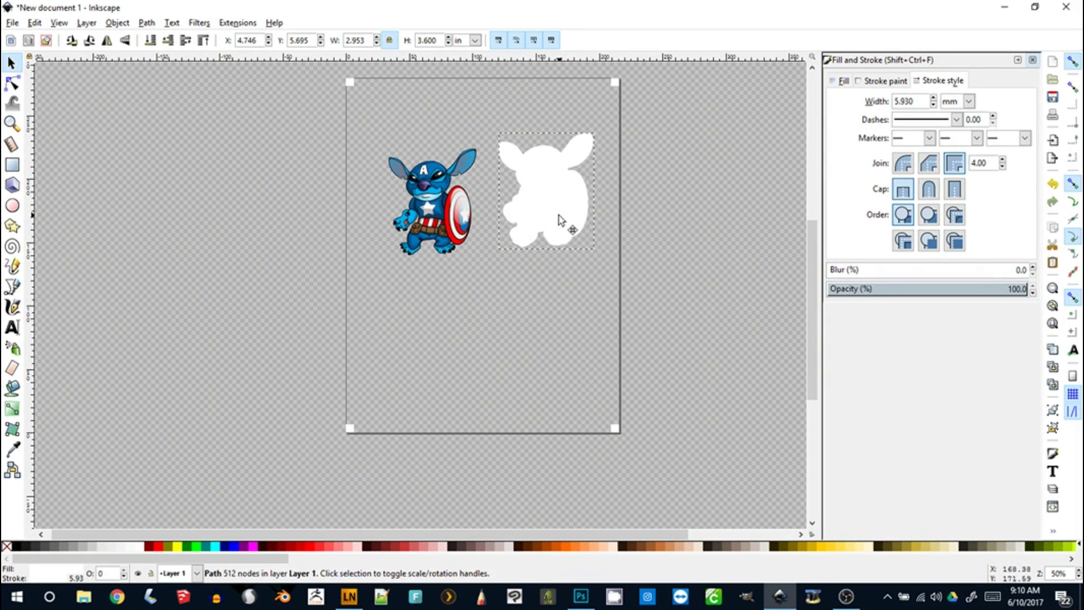
Step: Select the colored character image and apply Move to Layer with Layer 1 as the destination
{"action": "left_click", "coordinate": [453, 240]}
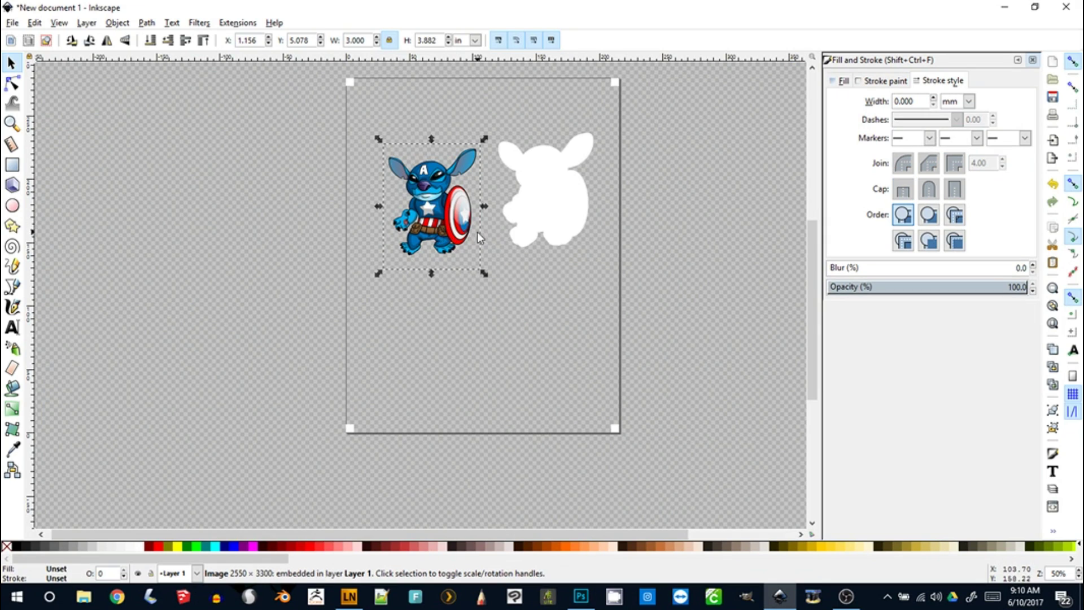
{"action": "left_click", "coordinate": [435, 220]}
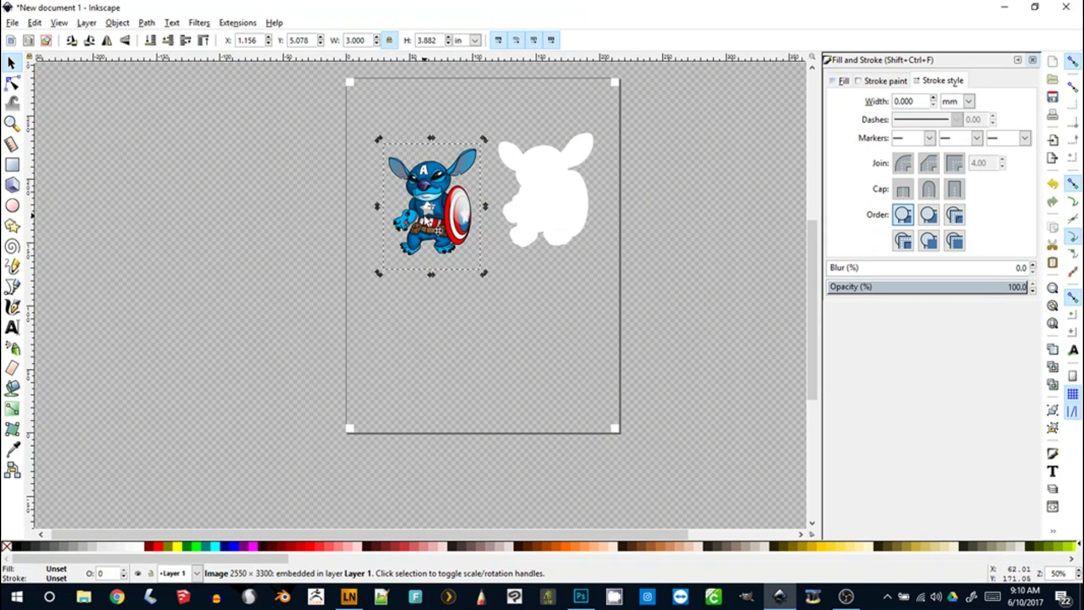
{"action": "right_click", "coordinate": [425, 216]}
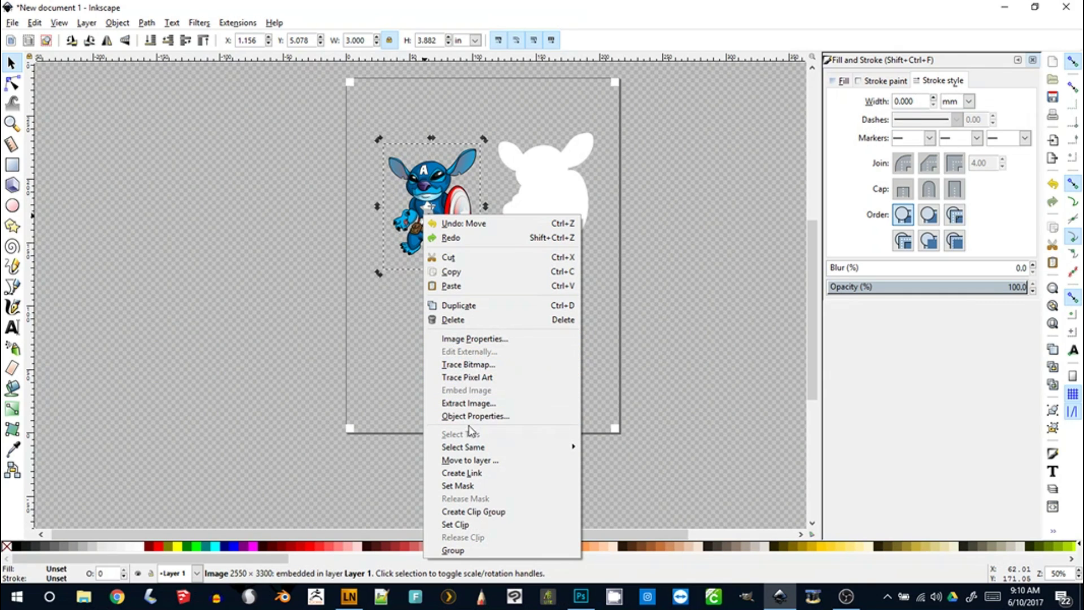
{"action": "left_click", "coordinate": [468, 460]}
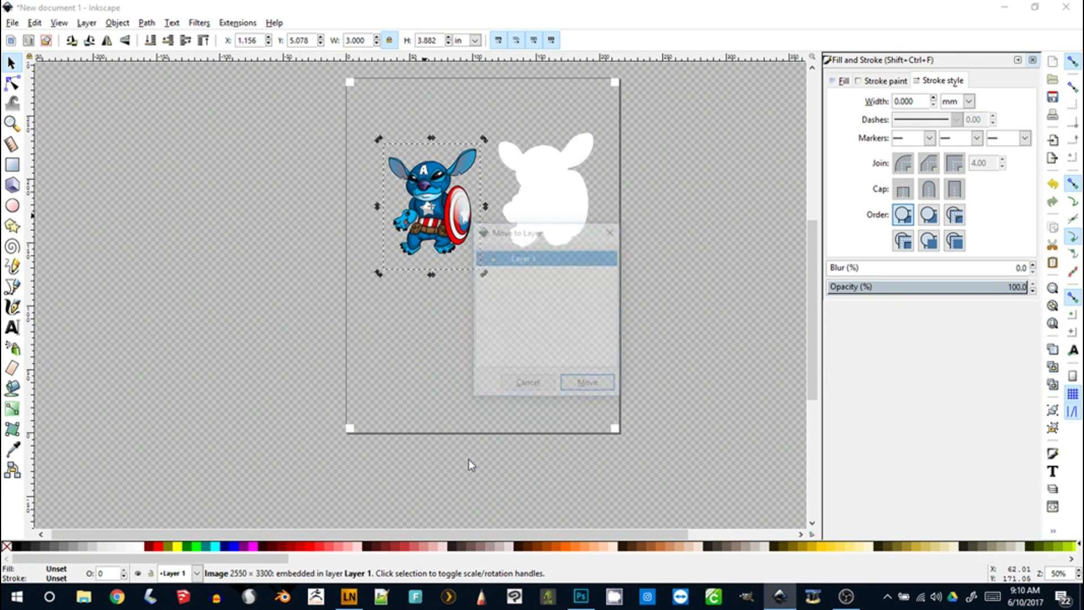
{"action": "left_click", "coordinate": [585, 389]}
Step: Center the character image over the white silhouette, trying a slight enlargement of the image and undoing it
{"action": "left_click_drag", "start_coordinate": [429, 215], "coordinate": [540, 209]}
{"action": "key", "text": "Right"}
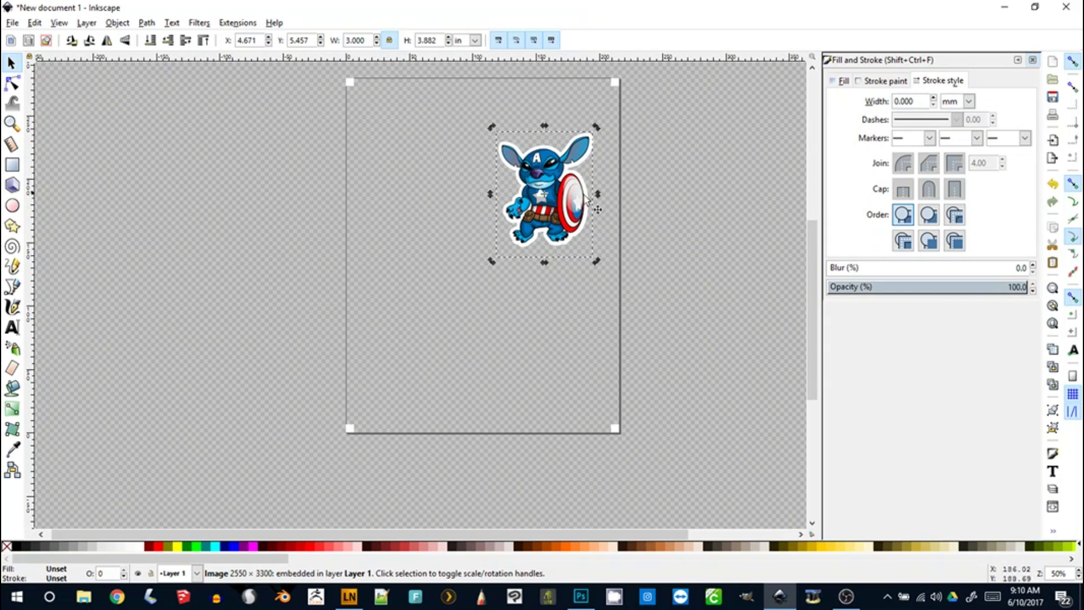
{"action": "left_click_drag", "start_coordinate": [596, 263], "coordinate": [581, 249]}
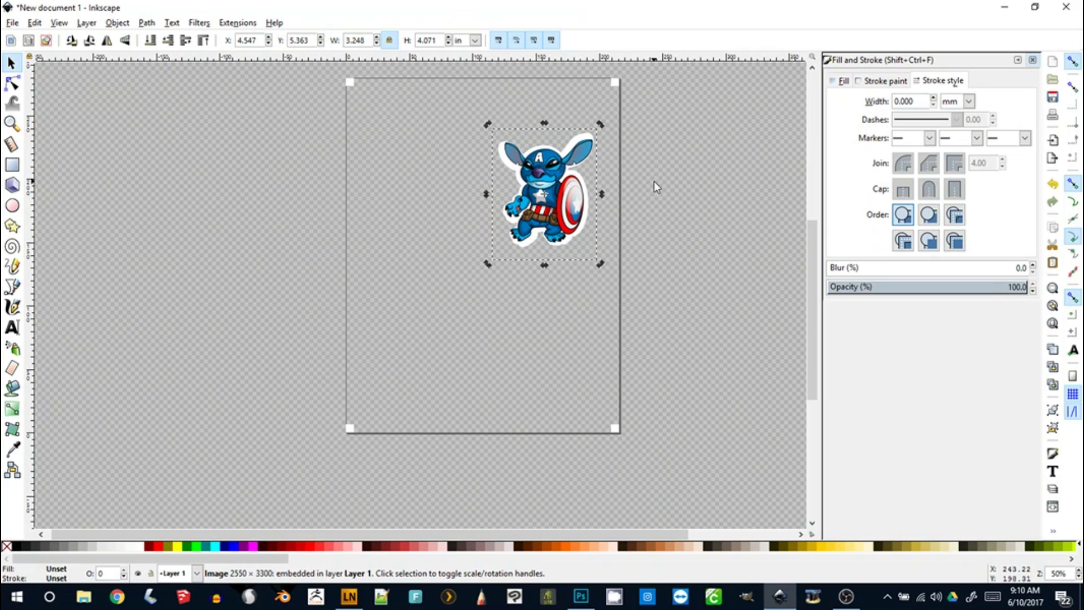
{"action": "key", "text": "ctrl+z"}
Step: Group the character image with its white silhouette and move the group to the page's upper-left corner
{"action": "left_click_drag", "start_coordinate": [452, 97], "coordinate": [633, 301]}
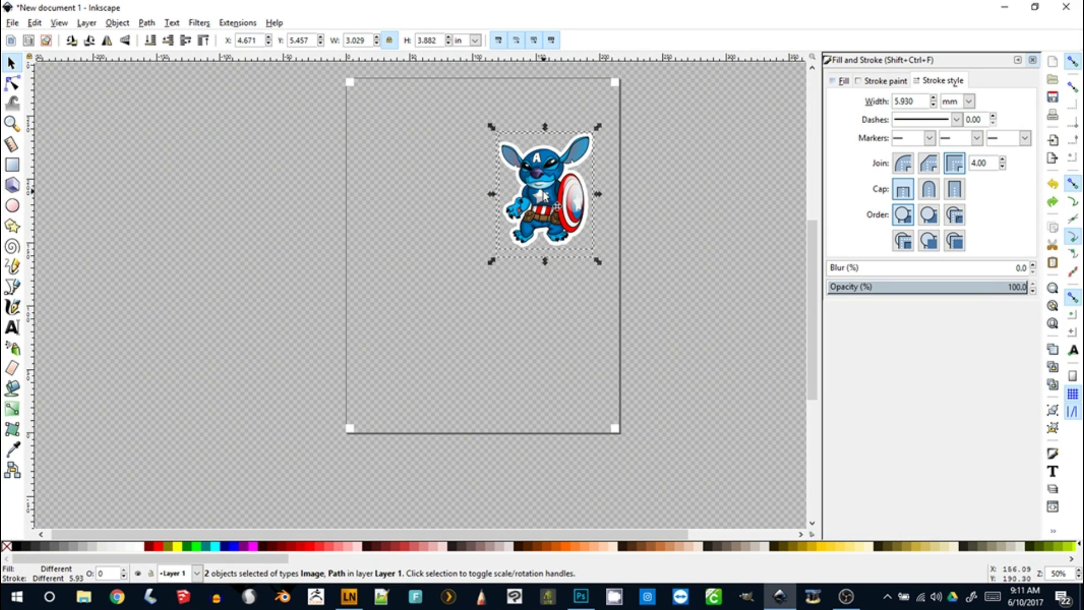
{"action": "left_click", "coordinate": [117, 23]}
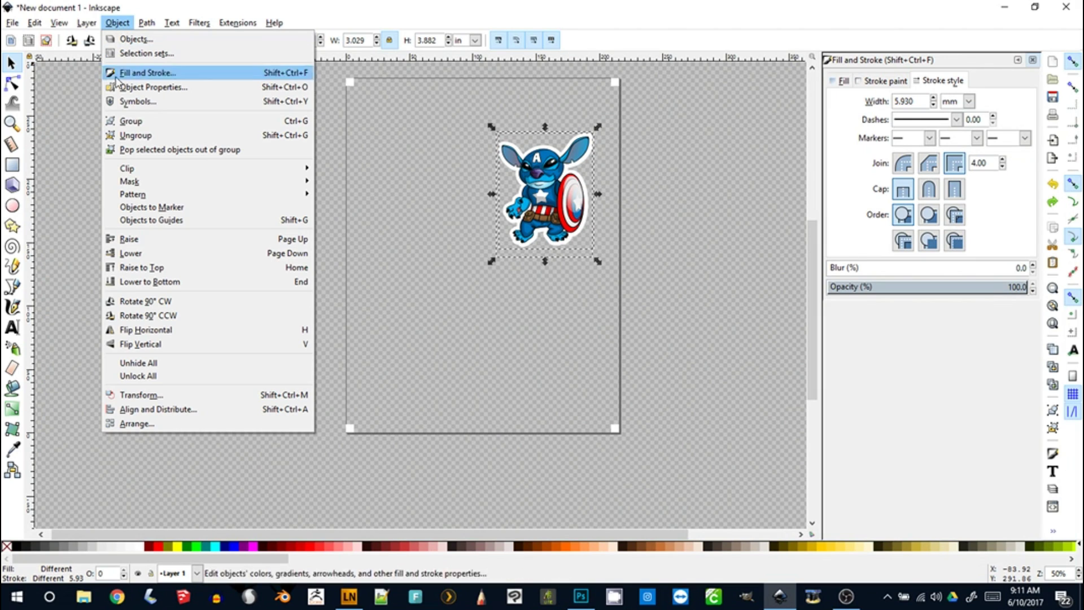
{"action": "left_click", "coordinate": [118, 121]}
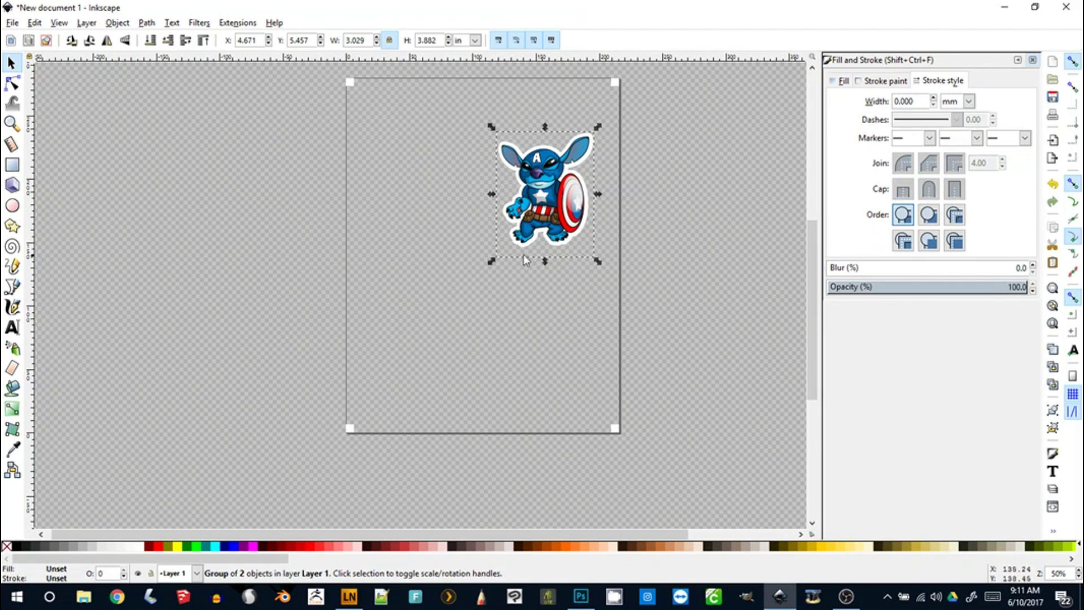
{"action": "left_click_drag", "start_coordinate": [590, 233], "coordinate": [432, 205]}
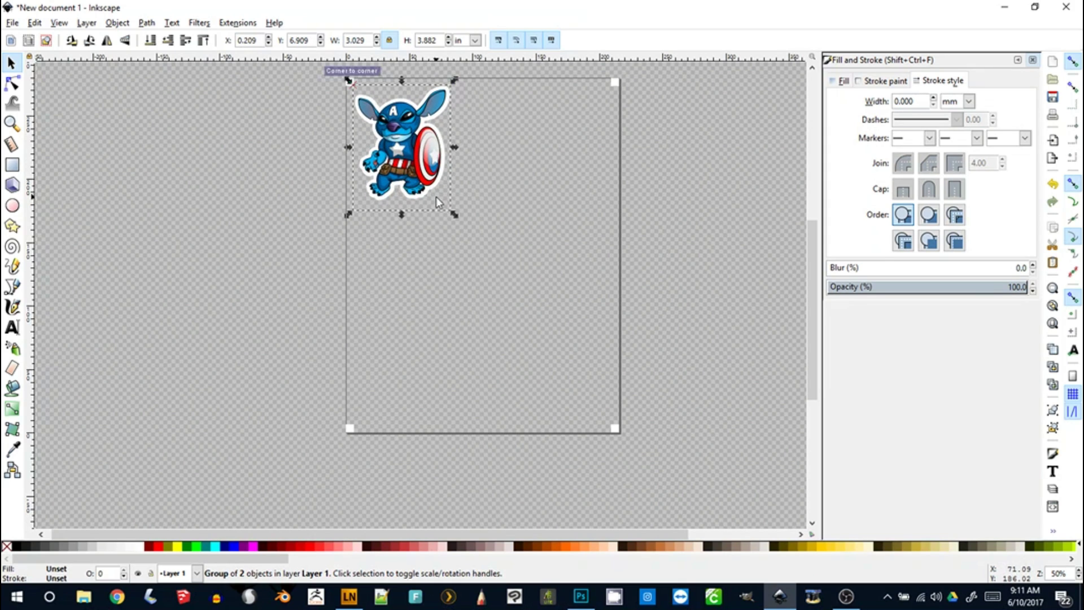
Step: Copy the grouped sticker and paste a duplicate onto the page, below and to the right of the original
{"action": "left_click", "coordinate": [34, 23]}
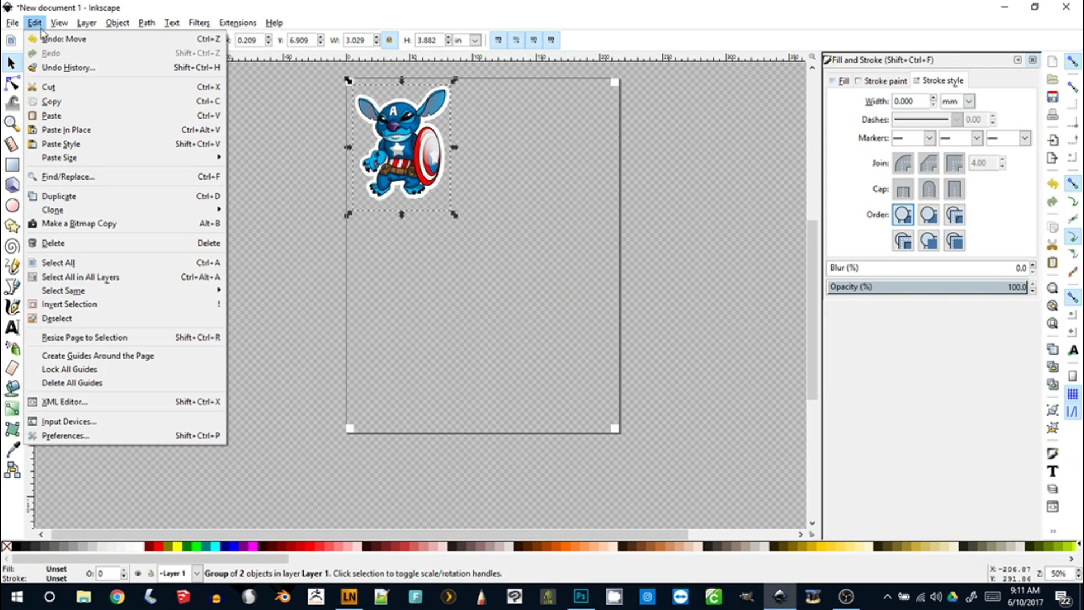
{"action": "left_click", "coordinate": [59, 101]}
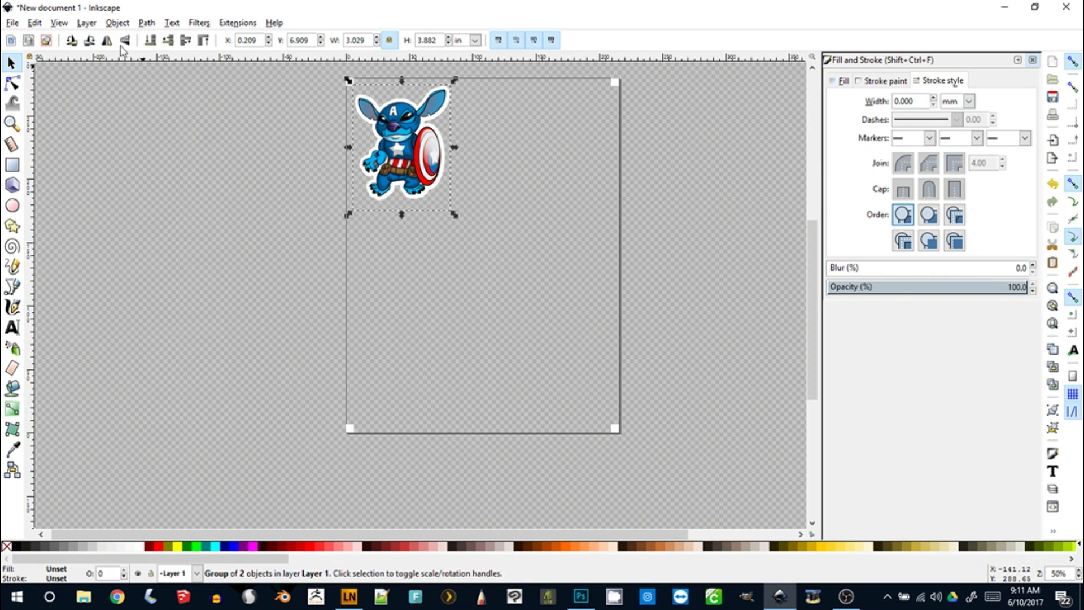
{"action": "left_click", "coordinate": [59, 22]}
{"action": "mouse_move", "coordinate": [35, 24]}
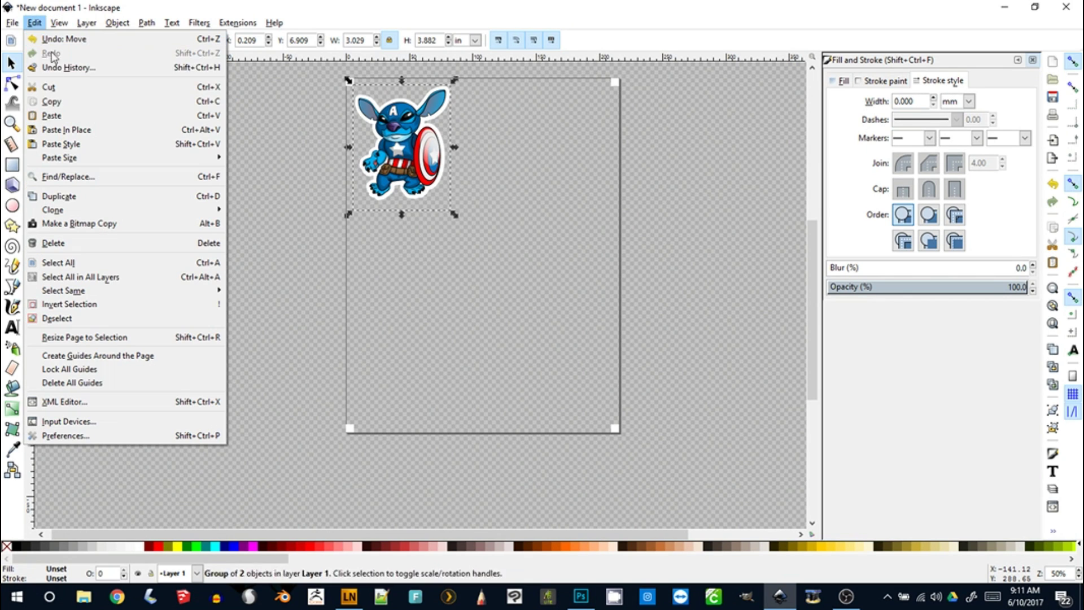
{"action": "key", "text": "ctrl+v"}
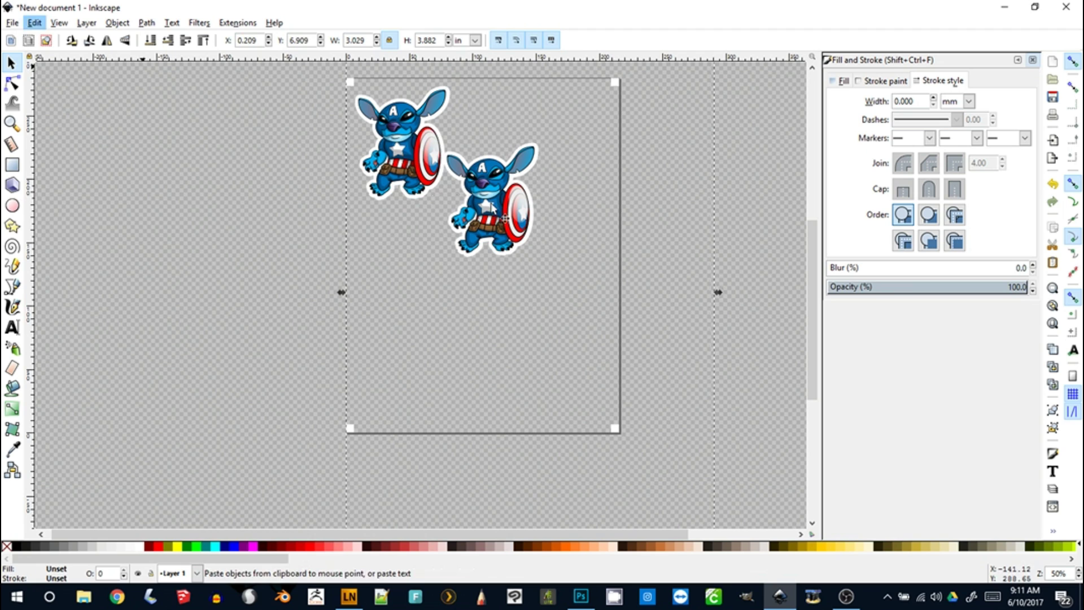
Step: Move the duplicate sticker to the right of the original and nudge it slightly left and down
{"action": "left_click", "coordinate": [486, 212]}
{"action": "left_click_drag", "start_coordinate": [486, 212], "coordinate": [504, 147]}
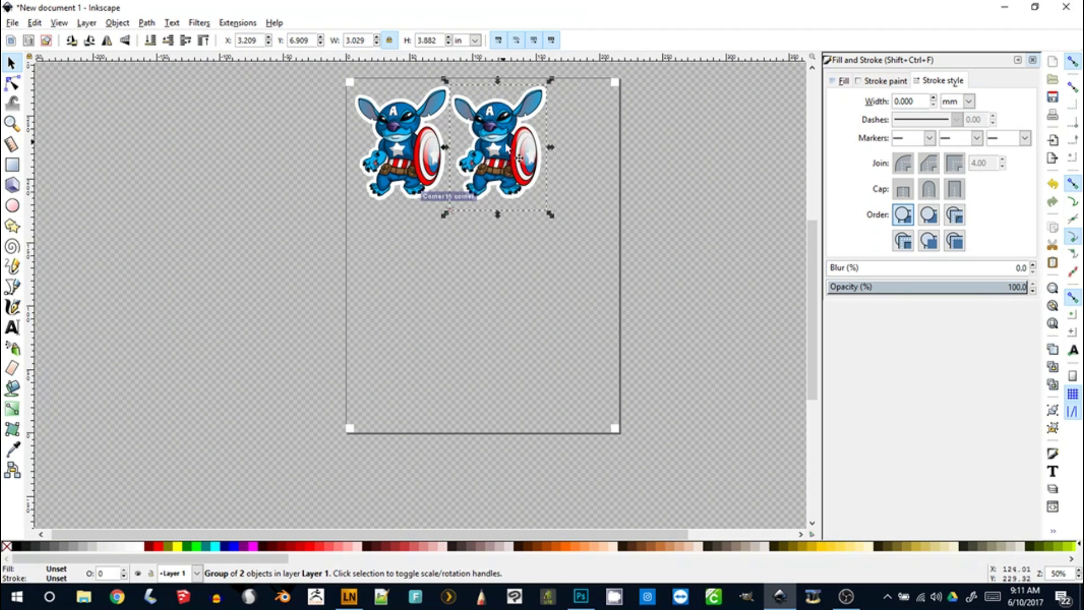
{"action": "key", "text": "shift+Left"}
{"action": "key", "text": "shift+Down"}
{"action": "key", "text": "shift+Down"}
{"action": "key", "text": "shift+Down"}
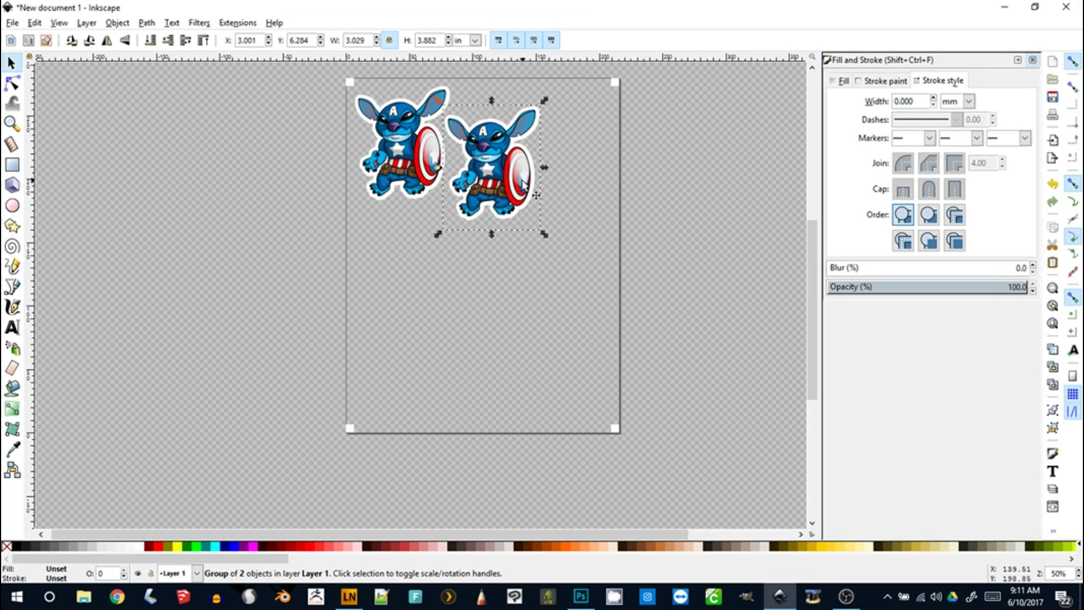
Step: Try moving the duplicate sticker further right and enlarging it, and undo the enlargement
{"action": "left_click_drag", "start_coordinate": [525, 208], "coordinate": [559, 200]}
{"action": "left_click", "coordinate": [548, 186]}
{"action": "left_click_drag", "start_coordinate": [584, 240], "coordinate": [625, 278]}
{"action": "key", "text": "ctrl+z"}
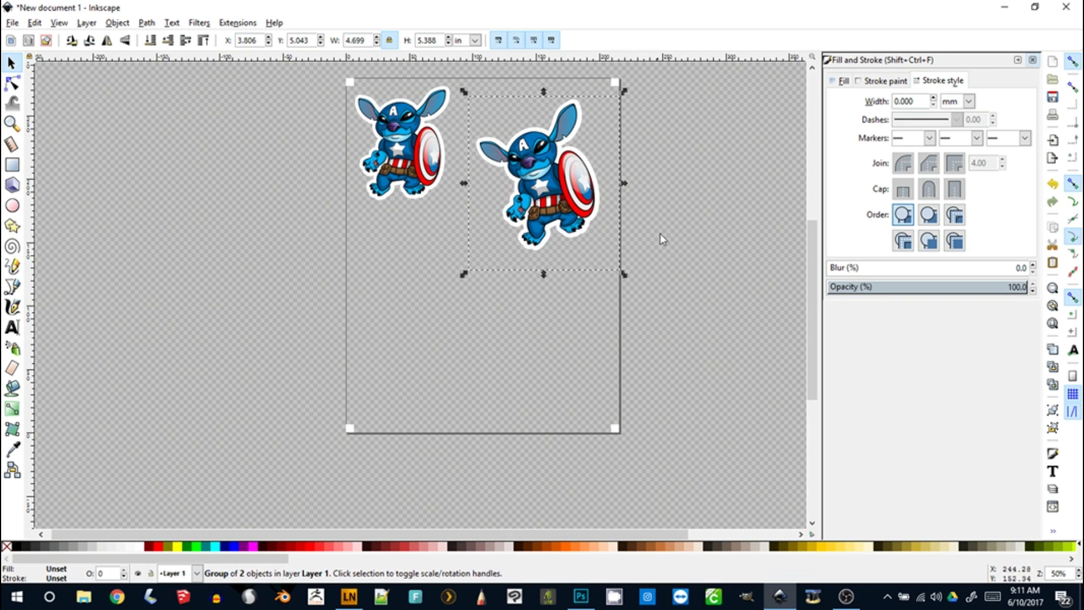
{"action": "key", "text": "ctrl+z"}
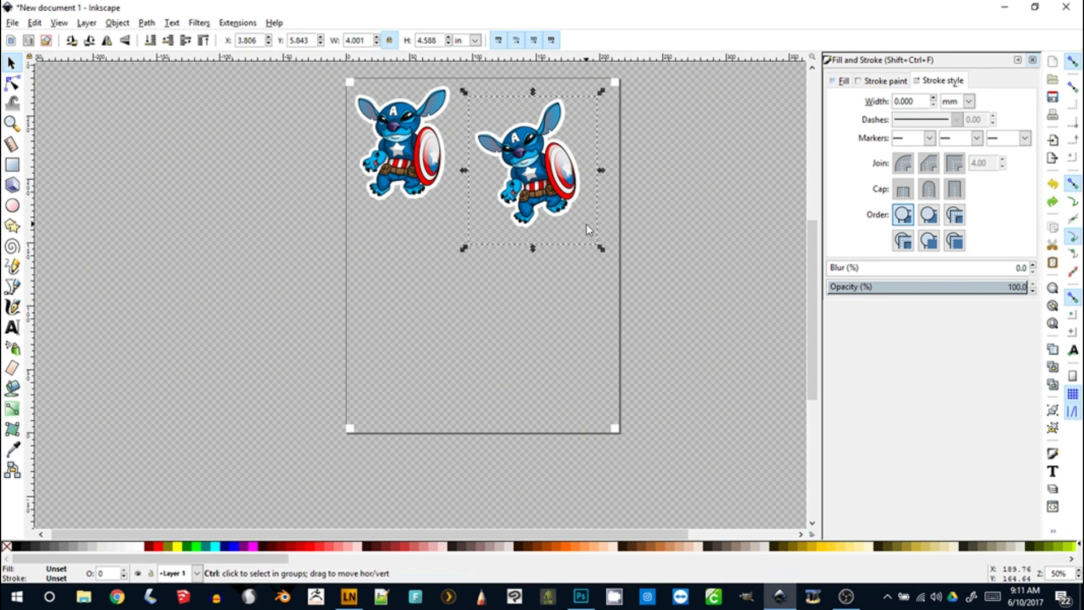
{"action": "key", "text": "ctrl+z"}
Step: Place the duplicate sticker level with the original in the top row, leaving a small gap between them
{"action": "mouse_move", "coordinate": [547, 180]}
{"action": "left_mouse_down"}
{"action": "mouse_move", "coordinate": [527, 150]}
{"action": "mouse_move", "coordinate": [537, 180]}
{"action": "left_mouse_up"}
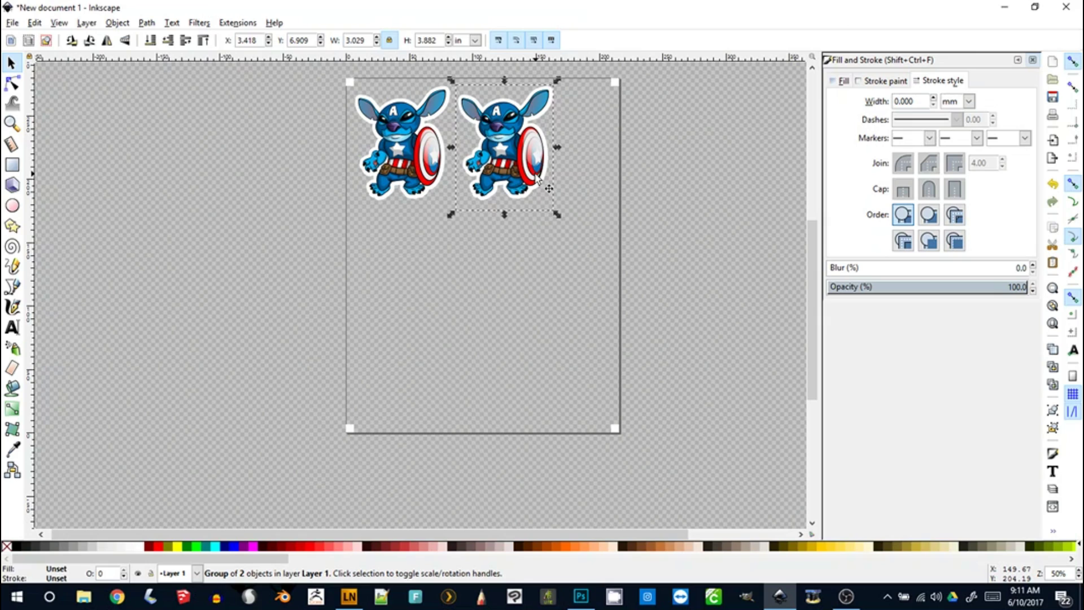
{"action": "key", "text": "ctrl+z"}
{"action": "key", "text": "ctrl+shift+z"}
{"action": "key", "text": "shift"}
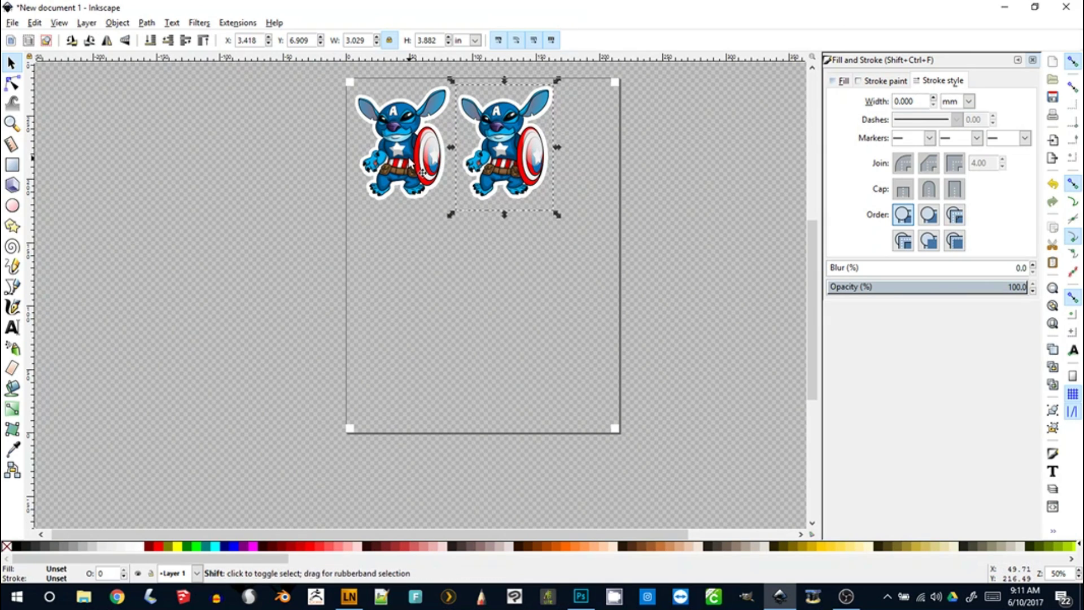
Step: Paste a third sticker below the original and nudge it into line with the left column, at about X 0.214 in
{"action": "key", "text": "ctrl+v"}
{"action": "left_click_drag", "start_coordinate": [504, 171], "coordinate": [423, 281]}
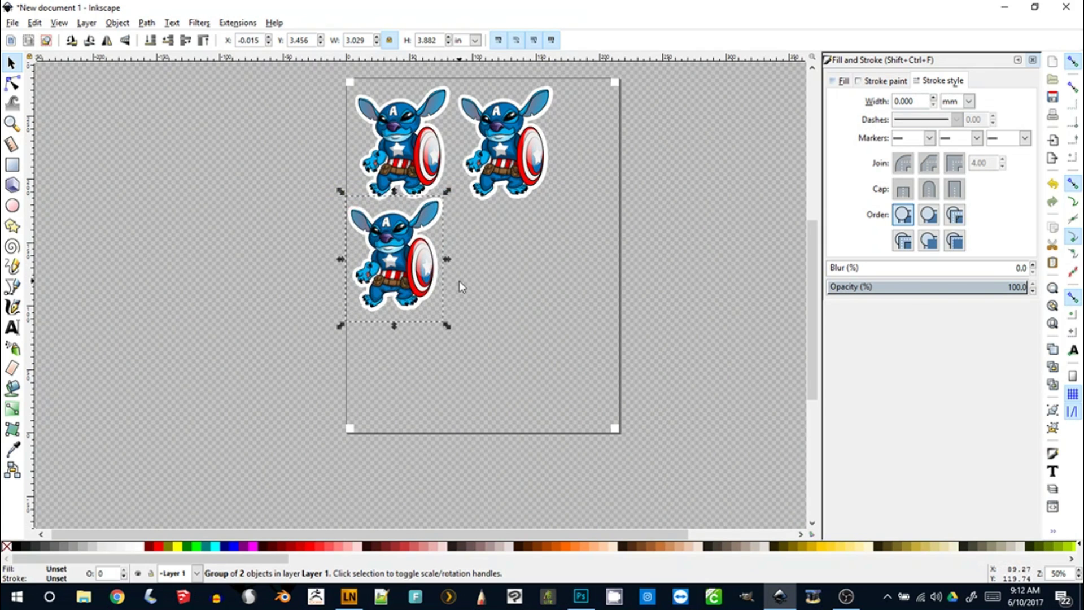
{"action": "key", "text": "shift+Right"}
{"action": "key", "text": "shift+Right"}
{"action": "key", "text": "shift+Up"}
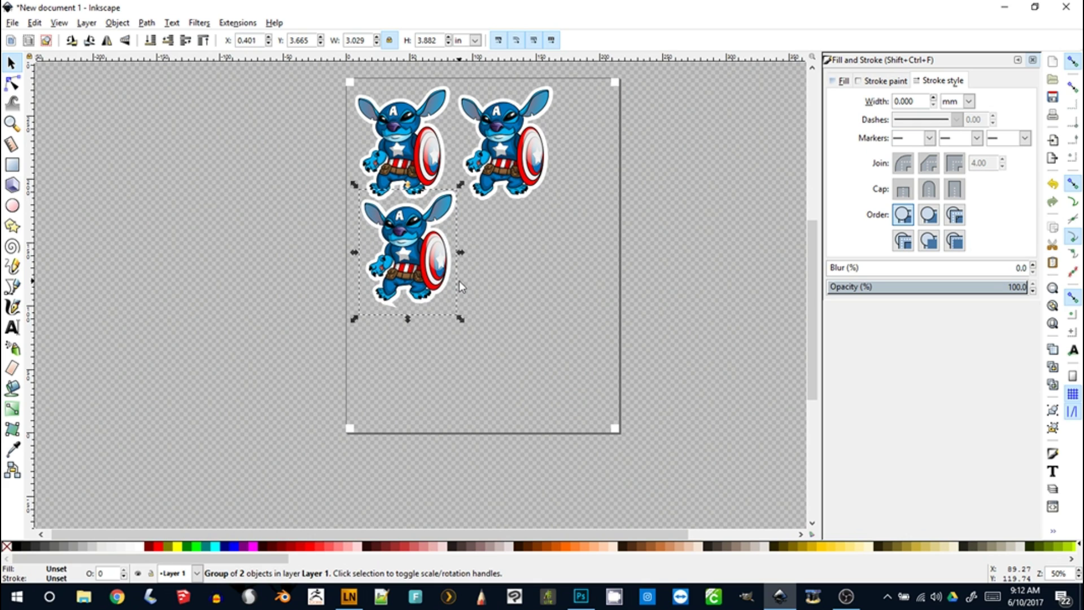
{"action": "key", "text": "Left"}
{"action": "key", "text": "Left"}
{"action": "key", "text": "Left"}
{"action": "key", "text": "Left"}
{"action": "key", "text": "Left"}
{"action": "key", "text": "Left"}
{"action": "key", "text": "Left"}
{"action": "key", "text": "Left"}
{"action": "key", "text": "Left"}
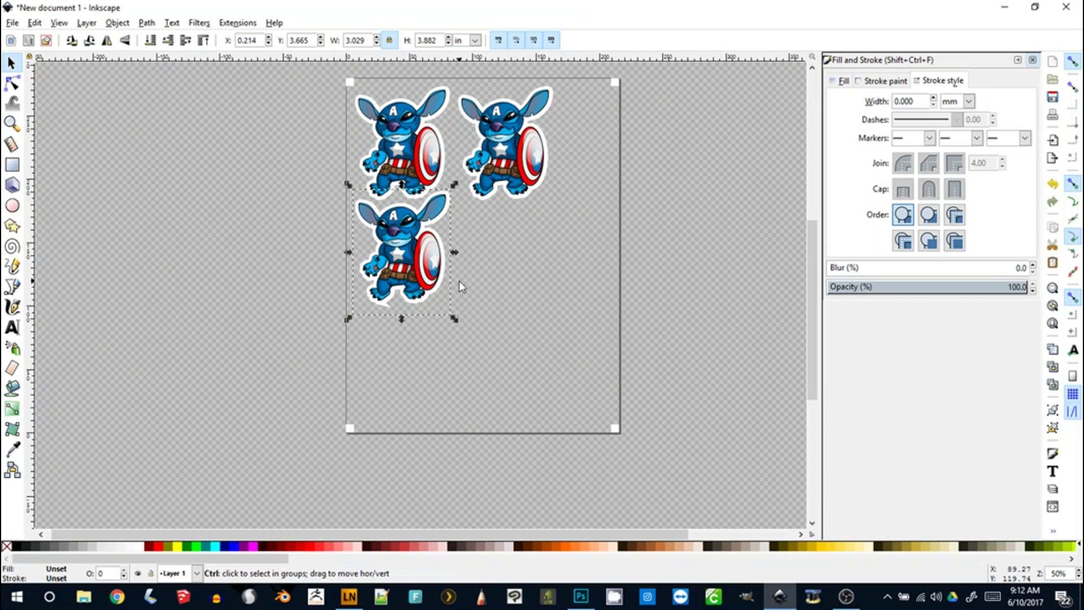
Step: Paste two more stickers, placing one in the second row's right position and one in the third row's left position
{"action": "key", "text": "ctrl+v"}
{"action": "left_click_drag", "start_coordinate": [460, 265], "coordinate": [500, 243]}
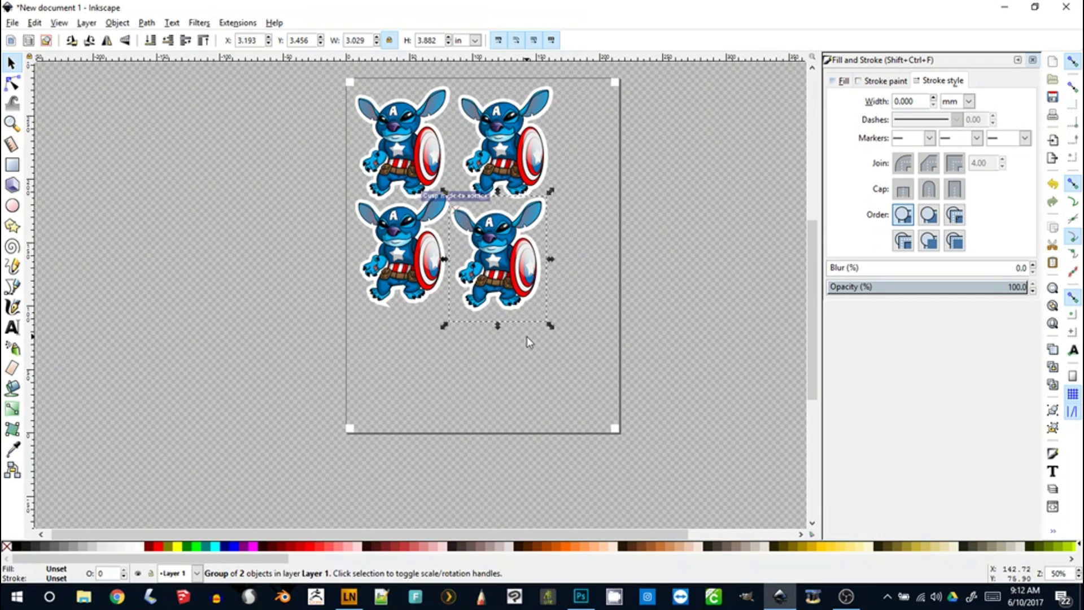
{"action": "key", "text": "ctrl+v"}
{"action": "left_click_drag", "start_coordinate": [485, 310], "coordinate": [409, 356]}
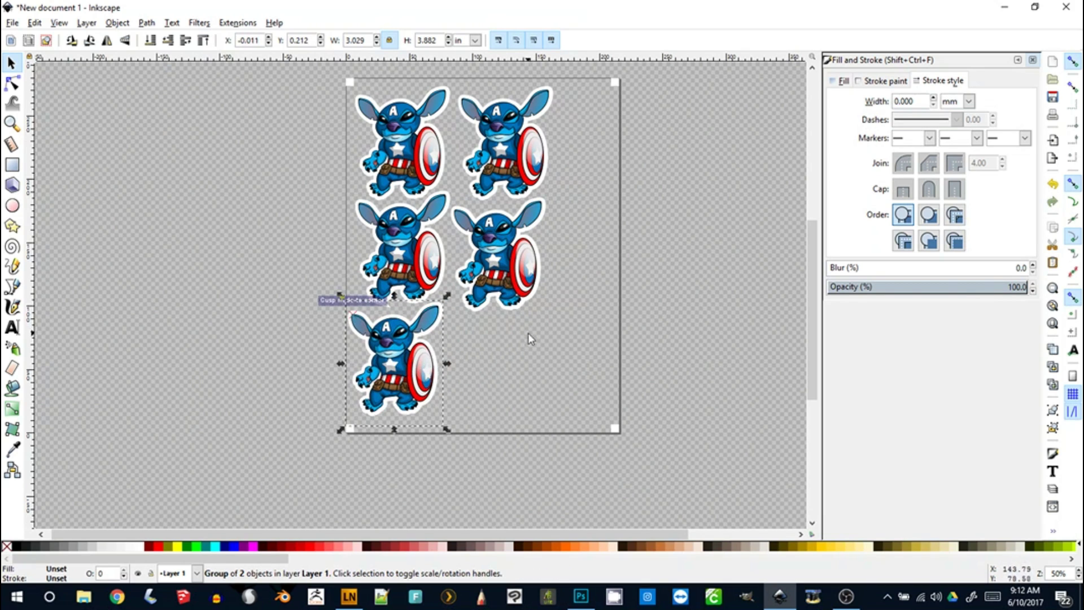
Step: Shift the second row's left sticker to the page's left edge and place a sixth copy at the third row's right position
{"action": "left_click", "coordinate": [419, 248]}
{"action": "left_click_drag", "start_coordinate": [408, 259], "coordinate": [382, 257]}
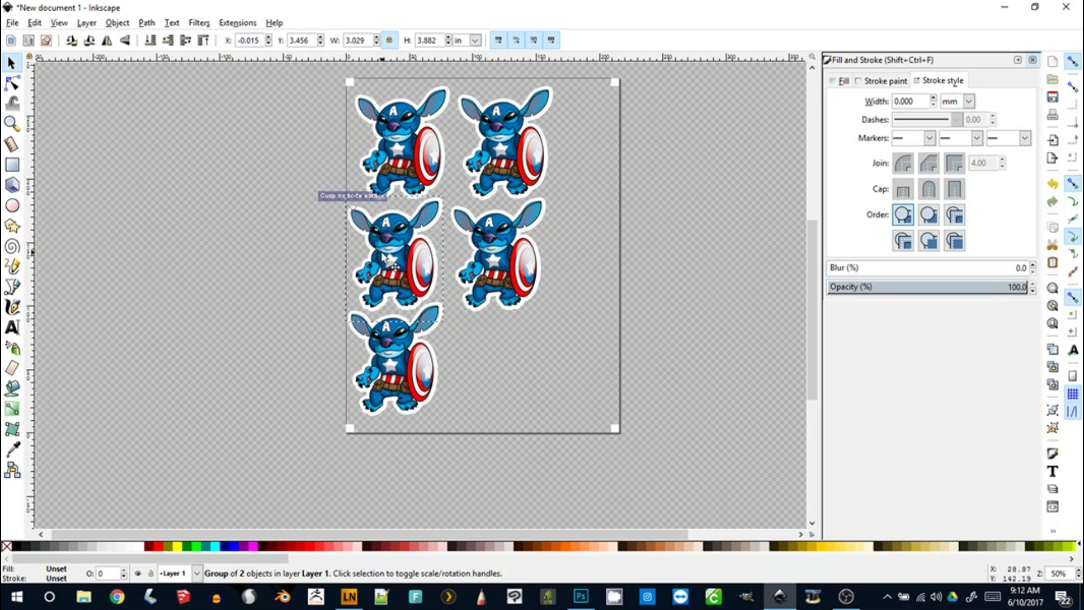
{"action": "left_click", "coordinate": [506, 270]}
{"action": "left_click_drag", "start_coordinate": [506, 271], "coordinate": [487, 372]}
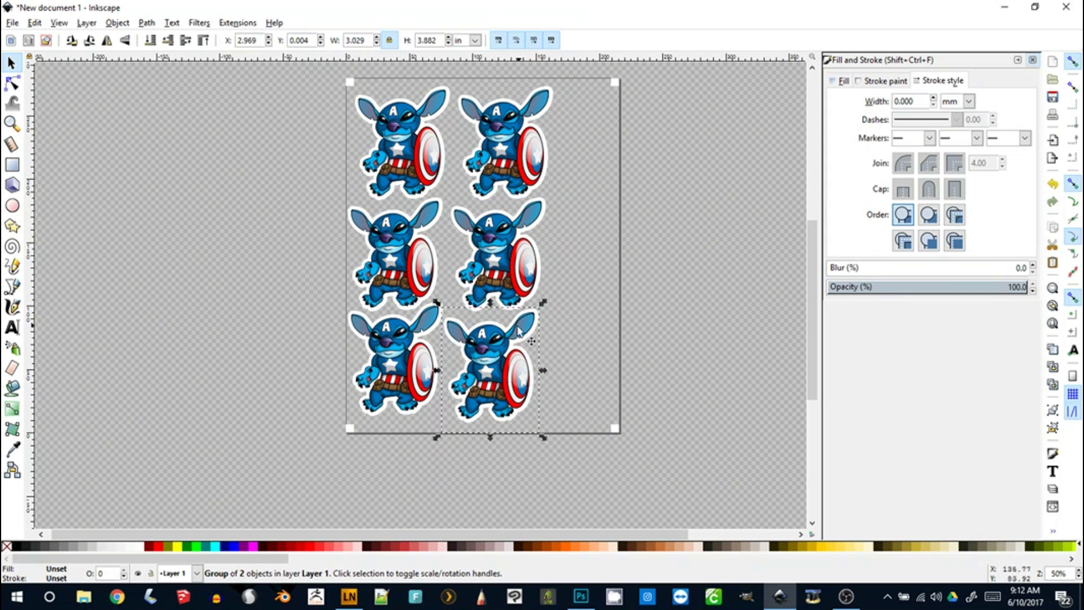
Step: Nudge the second row's right sticker left to about X 3.026 in, nearly above the one below it
{"action": "left_click", "coordinate": [548, 241]}
{"action": "left_click", "coordinate": [530, 262]}
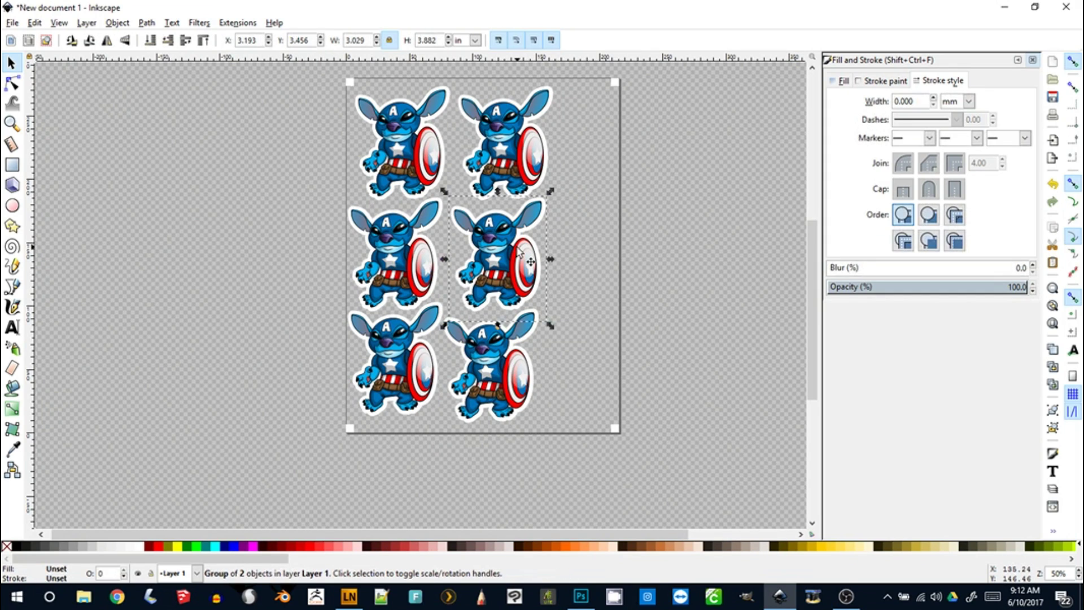
{"action": "key", "text": "Left"}
{"action": "key", "text": "Left"}
{"action": "key", "text": "Left"}
{"action": "key", "text": "Left"}
{"action": "key", "text": "Left"}
{"action": "key", "text": "Left"}
{"action": "key", "text": "Left"}
{"action": "key", "text": "Left"}
{"action": "key", "text": "Left"}
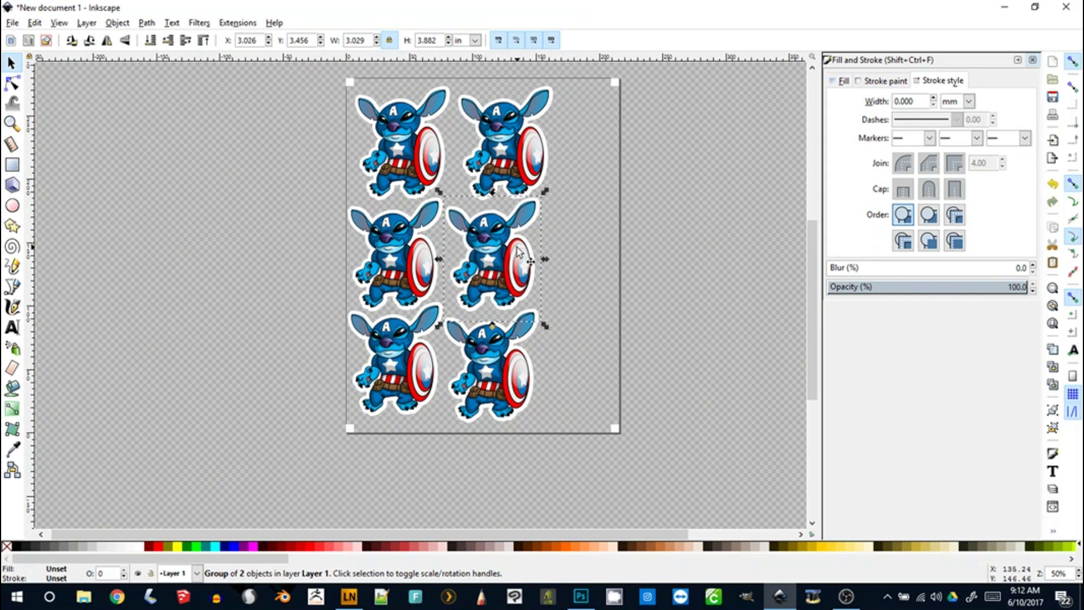
Step: Nudge the top row's right sticker left to about X 3.209 in
{"action": "left_click", "coordinate": [530, 144]}
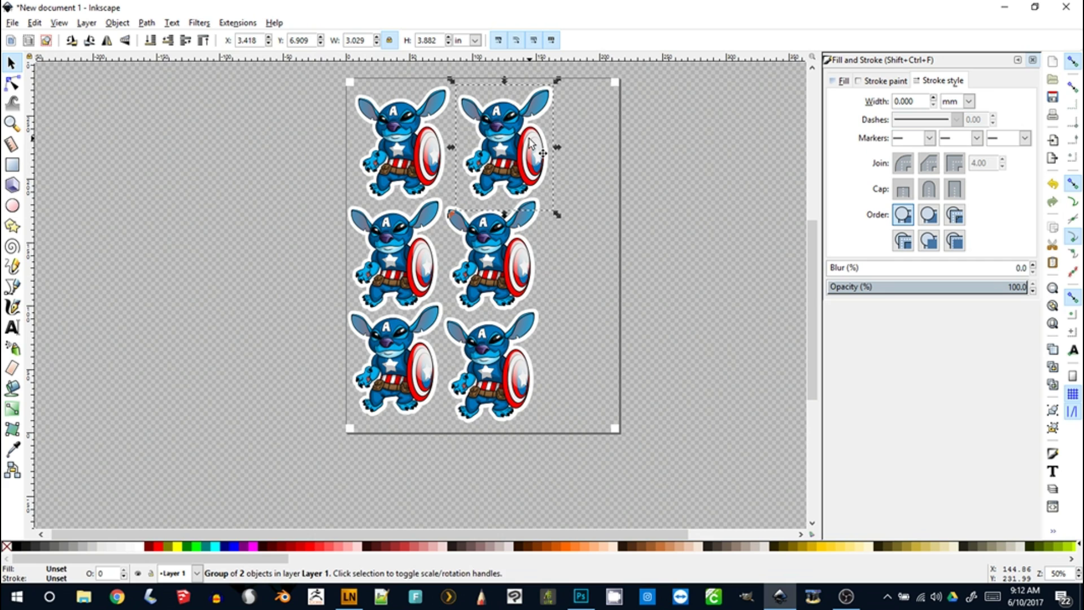
{"action": "key", "text": "shift+Left"}
{"action": "key", "text": "shift+Left"}
{"action": "key", "text": "Right"}
{"action": "key", "text": "Right"}
{"action": "key", "text": "Right"}
{"action": "key", "text": "Right"}
{"action": "key", "text": "Right"}
{"action": "key", "text": "Right"}
{"action": "key", "text": "Right"}
{"action": "key", "text": "Right"}
{"action": "key", "text": "Right"}
{"action": "key", "text": "Right"}
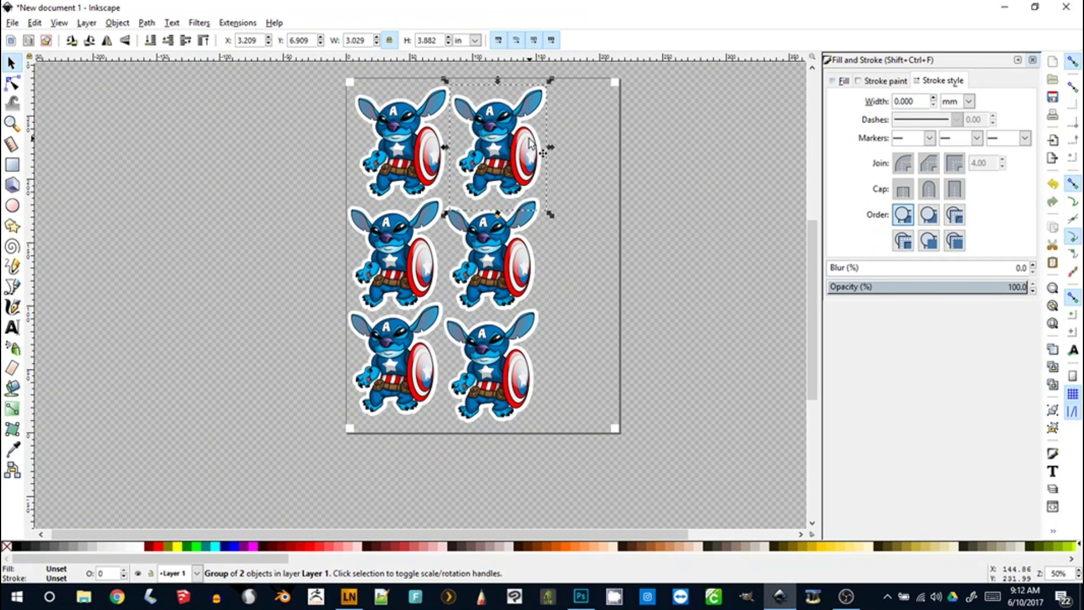
Step: Align the top-left sticker with the left column, and shift all three left-column stickers slightly right
{"action": "left_click_drag", "start_coordinate": [394, 146], "coordinate": [392, 148]}
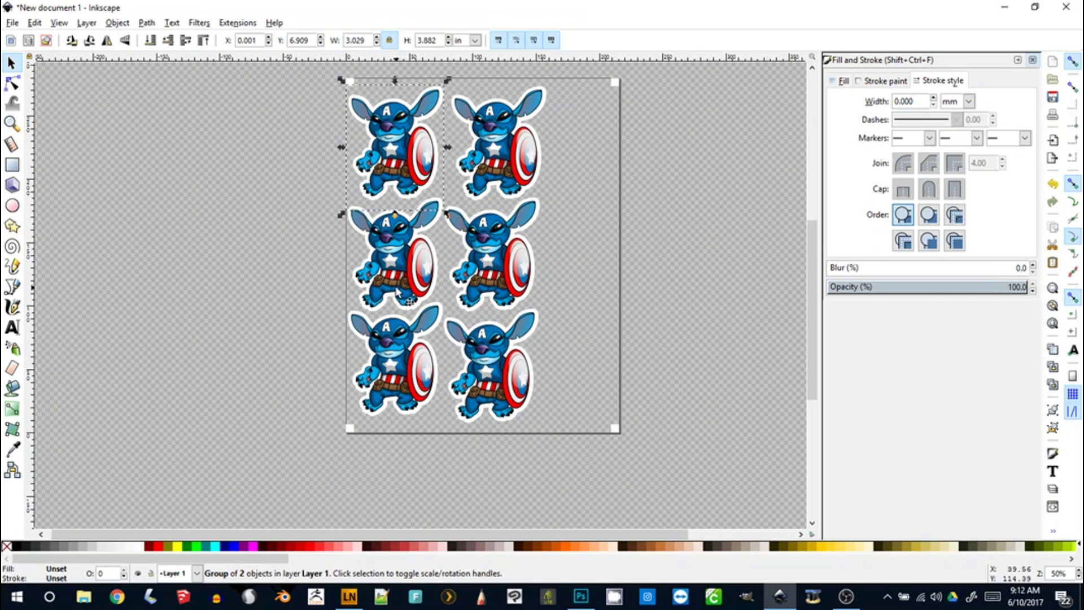
{"action": "left_click", "coordinate": [409, 276]}
{"action": "left_click", "coordinate": [419, 372], "text": "shift"}
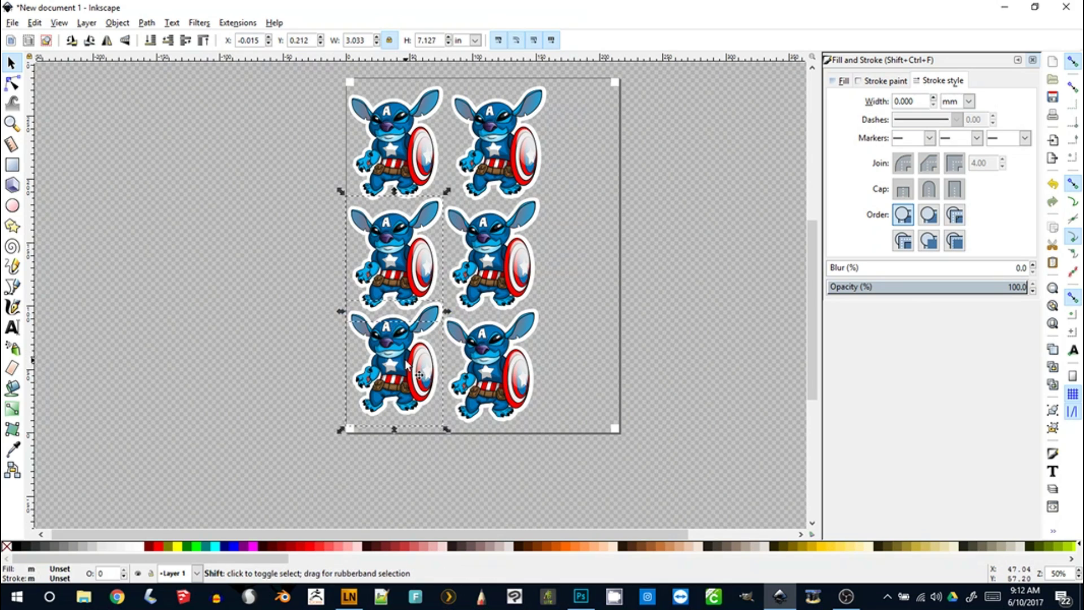
{"action": "left_click", "coordinate": [402, 168], "text": "shift"}
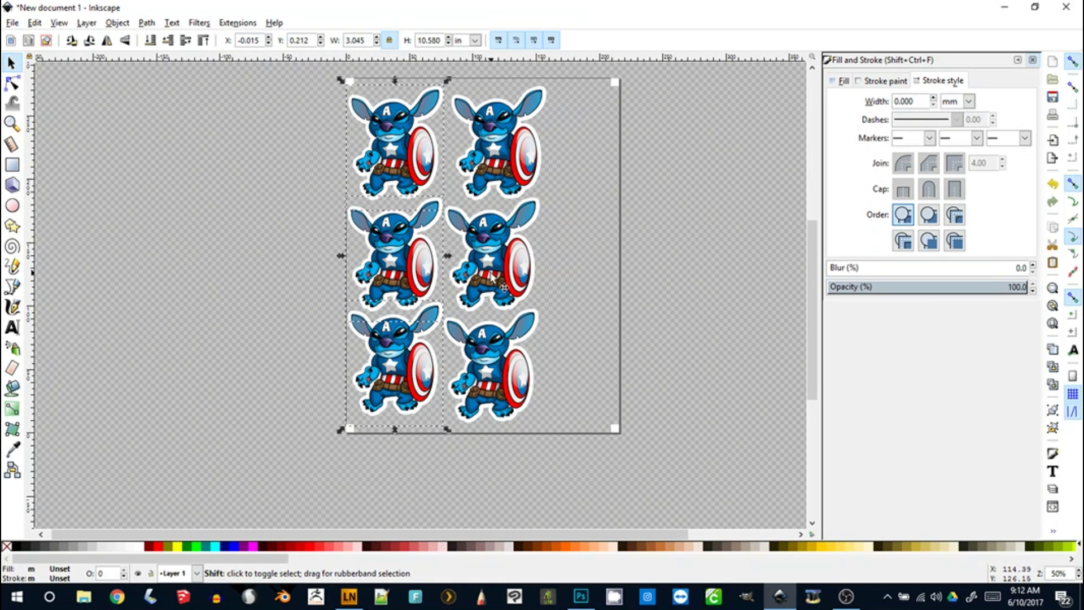
{"action": "key", "text": "shift+Right"}
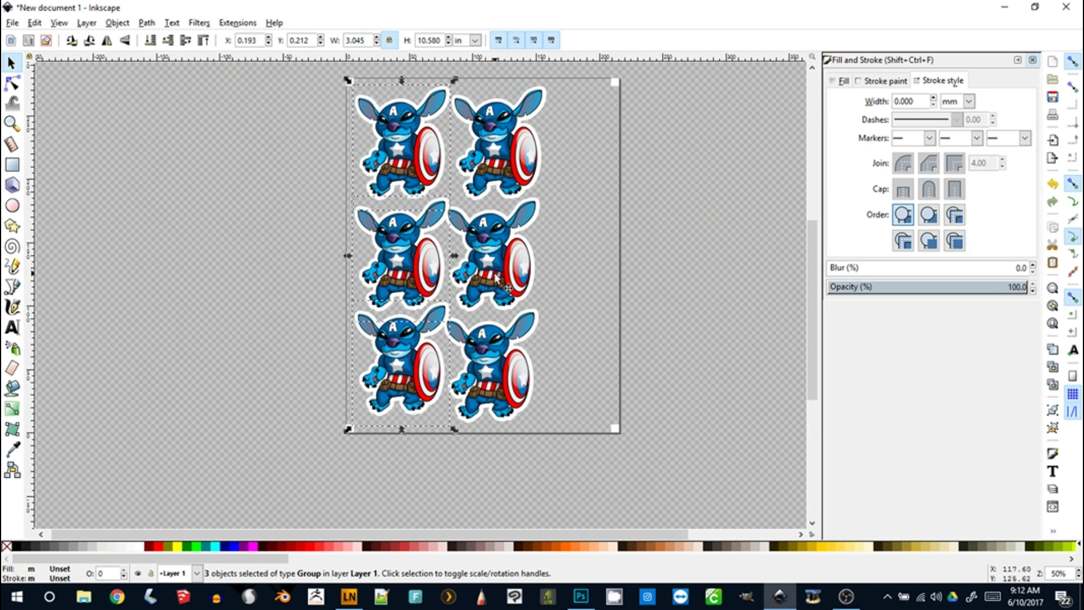
Step: Select the three right-column stickers and shift them slightly right together, leaving nothing selected
{"action": "left_click", "coordinate": [518, 184]}
{"action": "left_click", "coordinate": [518, 232], "text": "shift"}
{"action": "left_click", "coordinate": [496, 338], "text": "shift"}
{"action": "key", "text": "shift+Right"}
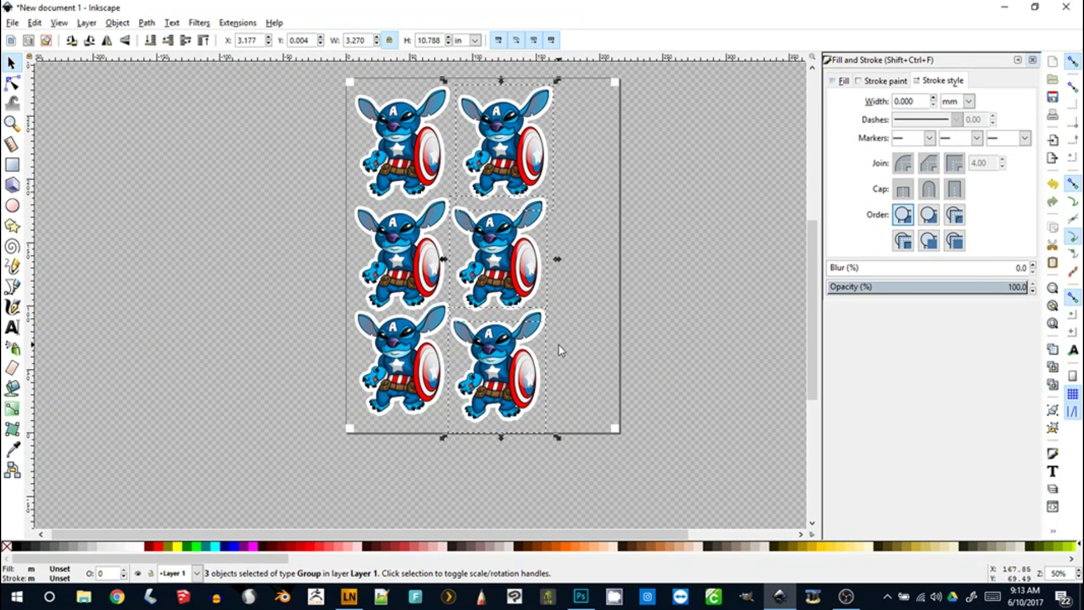
{"action": "left_click", "coordinate": [565, 322]}
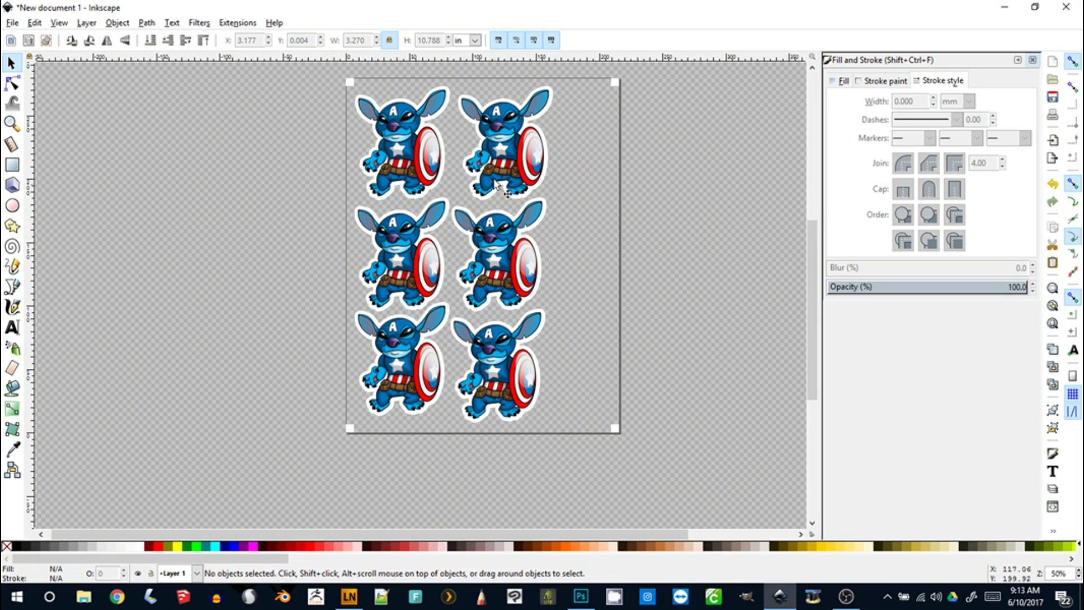
{"action": "left_click", "coordinate": [393, 165]}
{"action": "left_click", "coordinate": [497, 144], "text": "shift"}
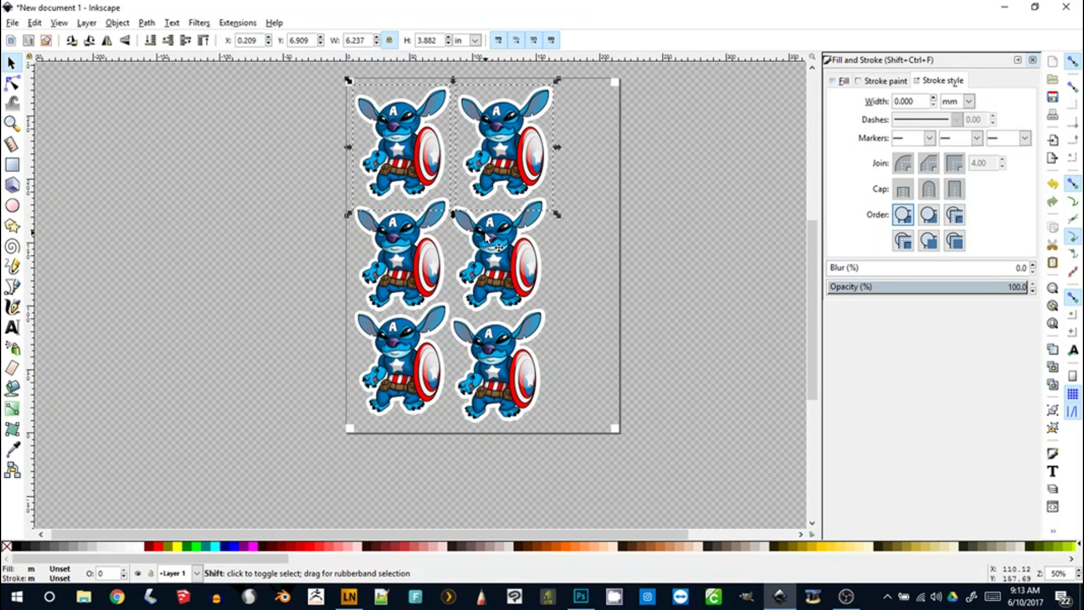
{"action": "left_click", "coordinate": [466, 255], "text": "shift"}
{"action": "key", "text": "Escape"}
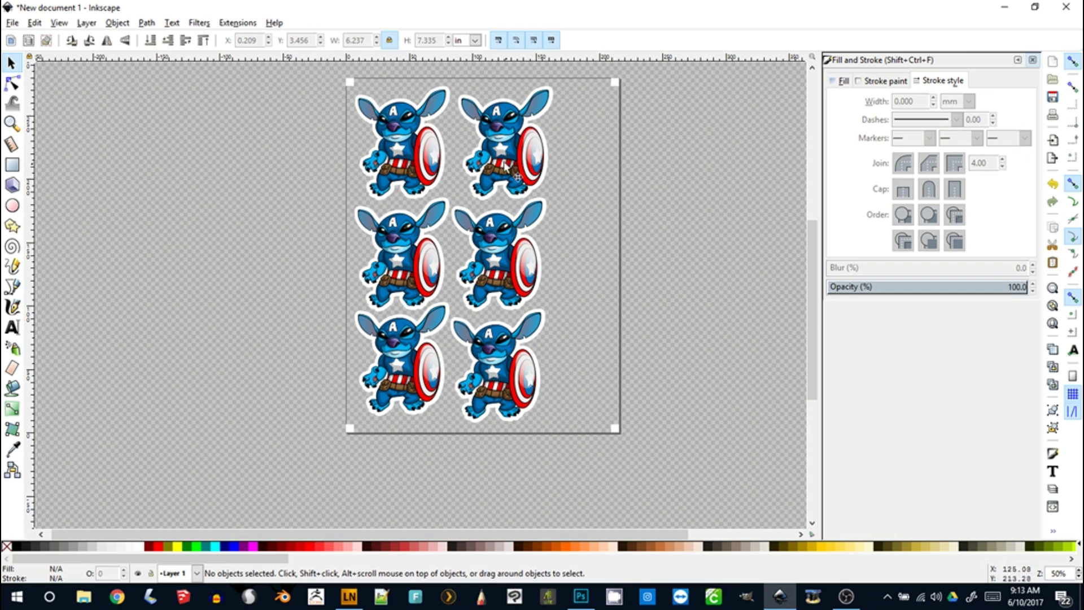
{"action": "left_click", "coordinate": [513, 171]}
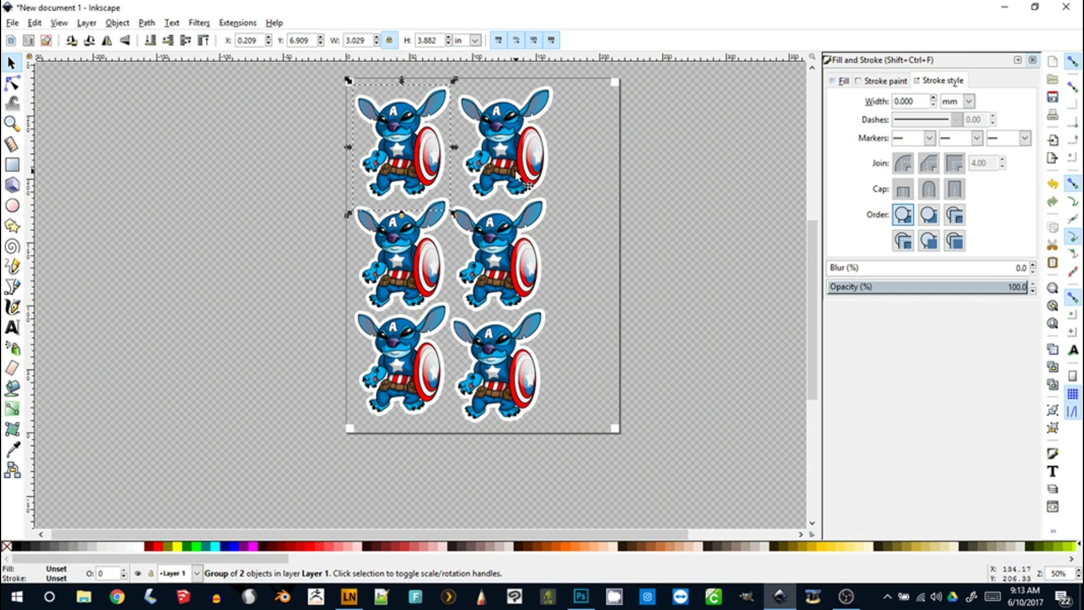
Step: Adjust the second row's right sticker horizontally to about X 3.297 in
{"action": "left_click", "coordinate": [504, 269]}
{"action": "key", "text": "Right"}
{"action": "key", "text": "shift+Right"}
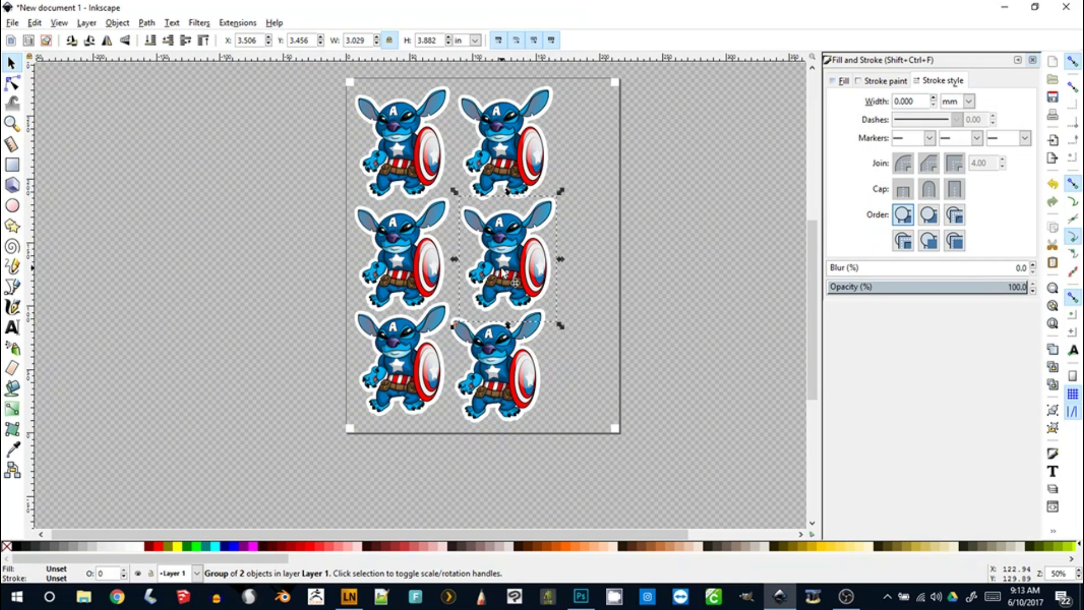
{"action": "key", "text": "Left"}
{"action": "key", "text": "Left"}
{"action": "key", "text": "Left"}
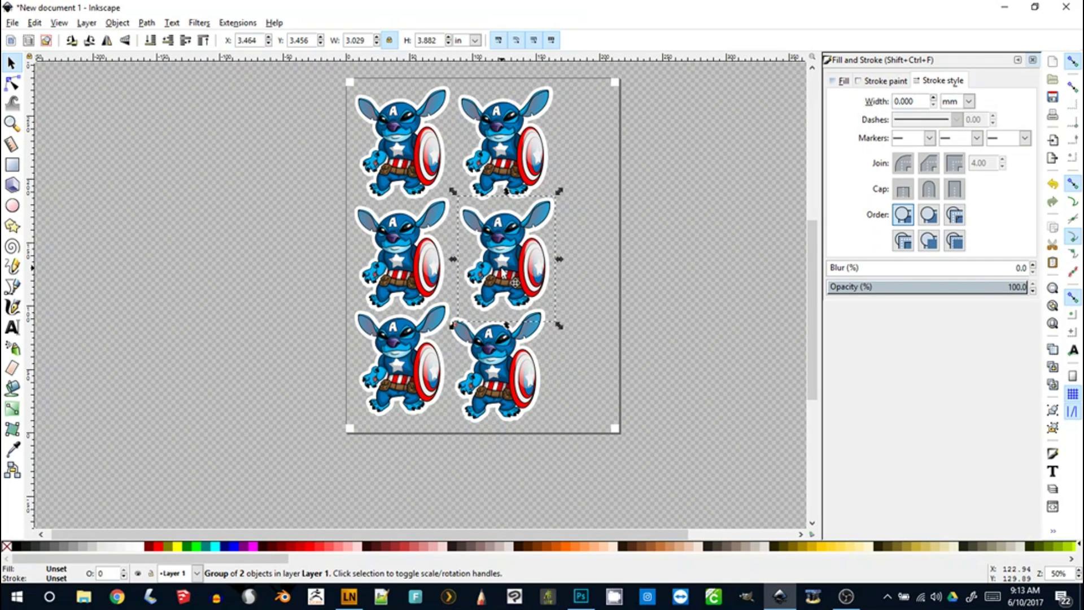
{"action": "key", "text": "shift+Left"}
{"action": "key", "text": "Right"}
{"action": "key", "text": "Right"}
{"action": "key", "text": "Right"}
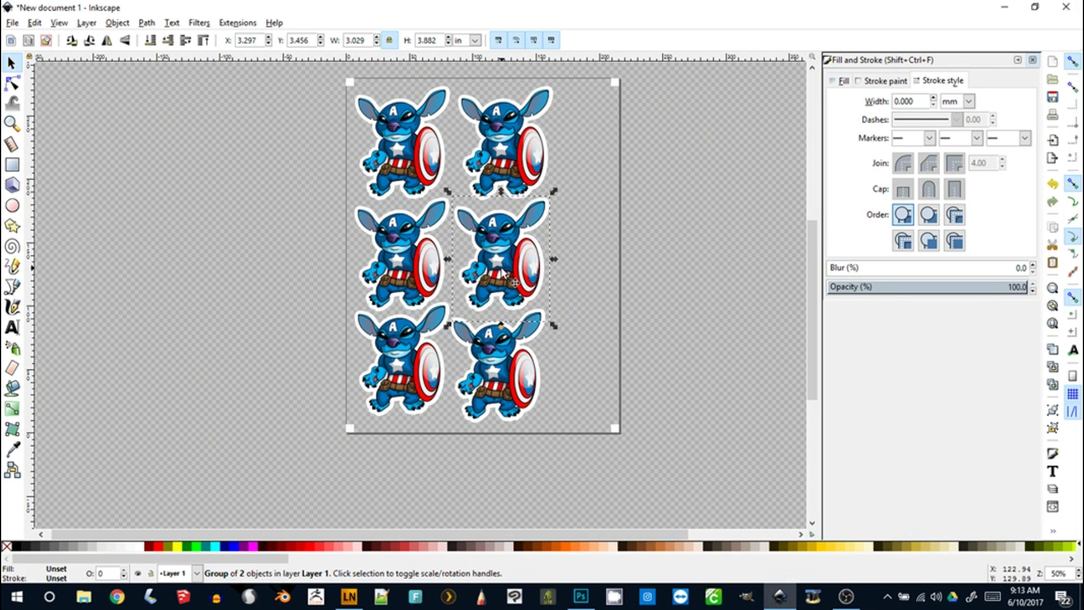
Step: Nudge the third row's right sticker right and slightly up, to about X 3.385 in and Y 0.045 in
{"action": "left_click", "coordinate": [472, 351]}
{"action": "key", "text": "shift+Right"}
{"action": "key", "text": "Up"}
{"action": "key", "text": "Up"}
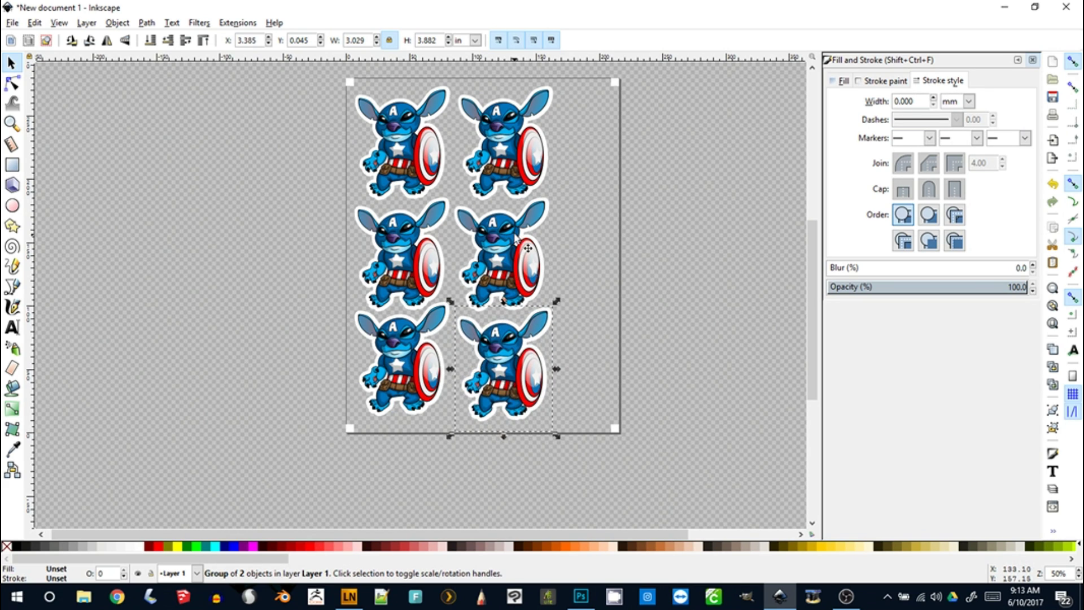
Step: Select all six stickers and shrink them together to about 5.748 by 9.878 in around their common centre
{"action": "left_click", "coordinate": [429, 362], "text": "shift"}
{"action": "left_click", "coordinate": [447, 265], "text": "shift"}
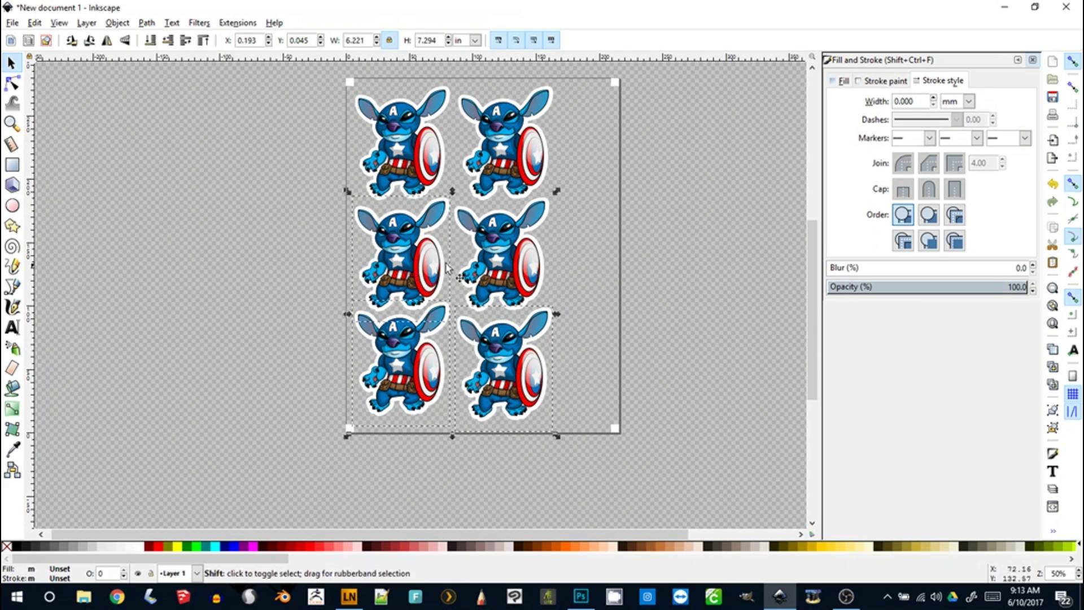
{"action": "left_click", "coordinate": [496, 151], "text": "shift"}
{"action": "left_click", "coordinate": [418, 159], "text": "shift"}
{"action": "mouse_move", "coordinate": [557, 436]}
{"action": "left_mouse_down"}
{"action": "mouse_move", "coordinate": [542, 422]}
{"action": "mouse_move", "coordinate": [551, 433]}
{"action": "left_mouse_up"}
{"action": "left_click", "coordinate": [682, 266]}
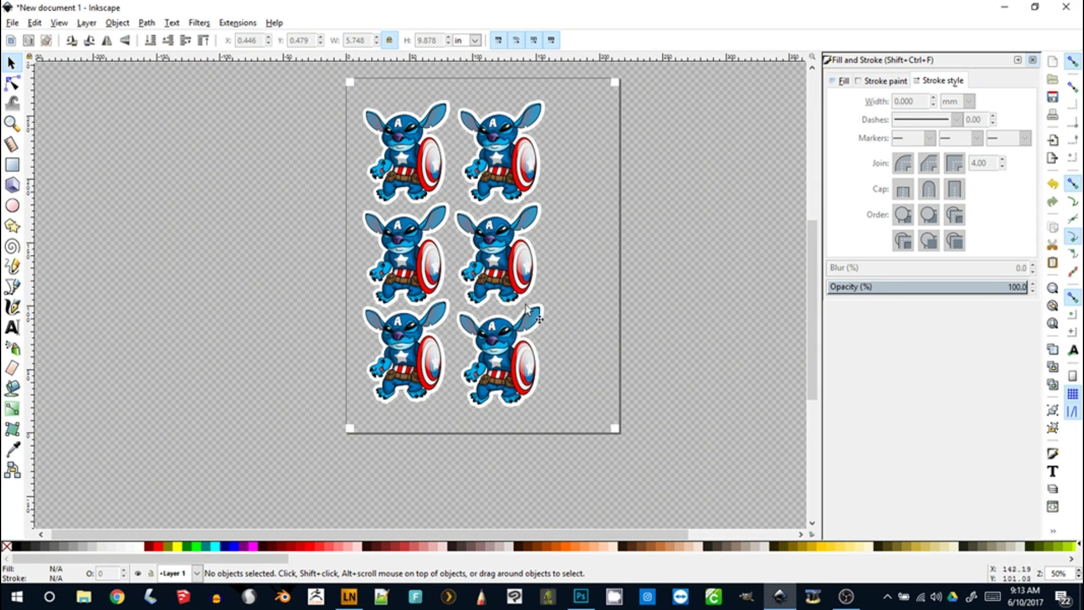
Step: Select the four stickers in the upper two rows and move them up and left to about X 0.146 in, Y 4.201 in
{"action": "left_click", "coordinate": [520, 376]}
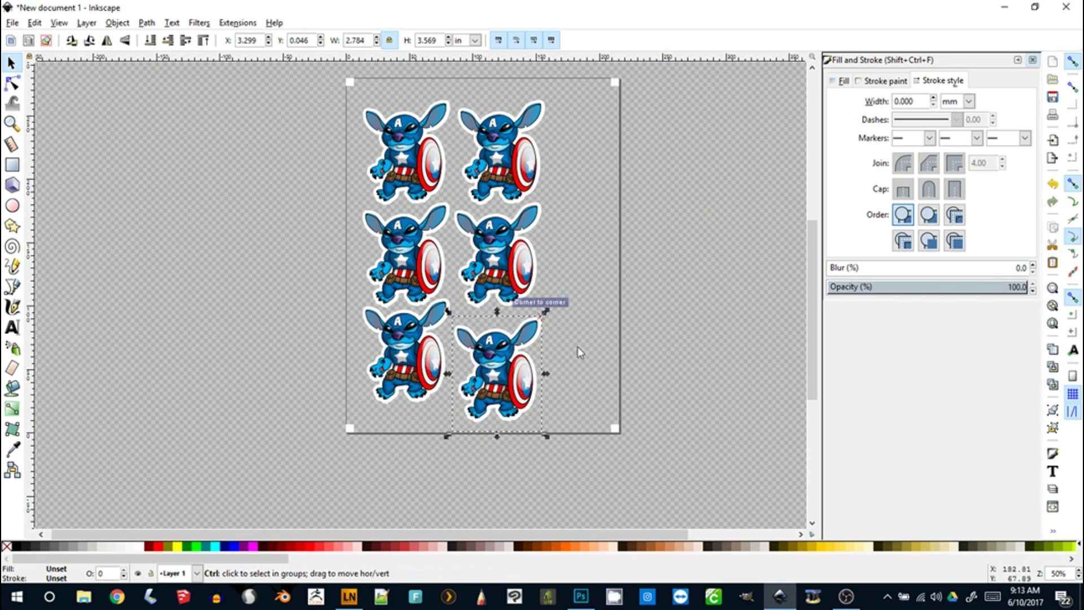
{"action": "left_click_drag", "start_coordinate": [329, 107], "coordinate": [570, 399]}
{"action": "left_click", "coordinate": [443, 174], "text": "shift"}
{"action": "left_click", "coordinate": [496, 150], "text": "shift"}
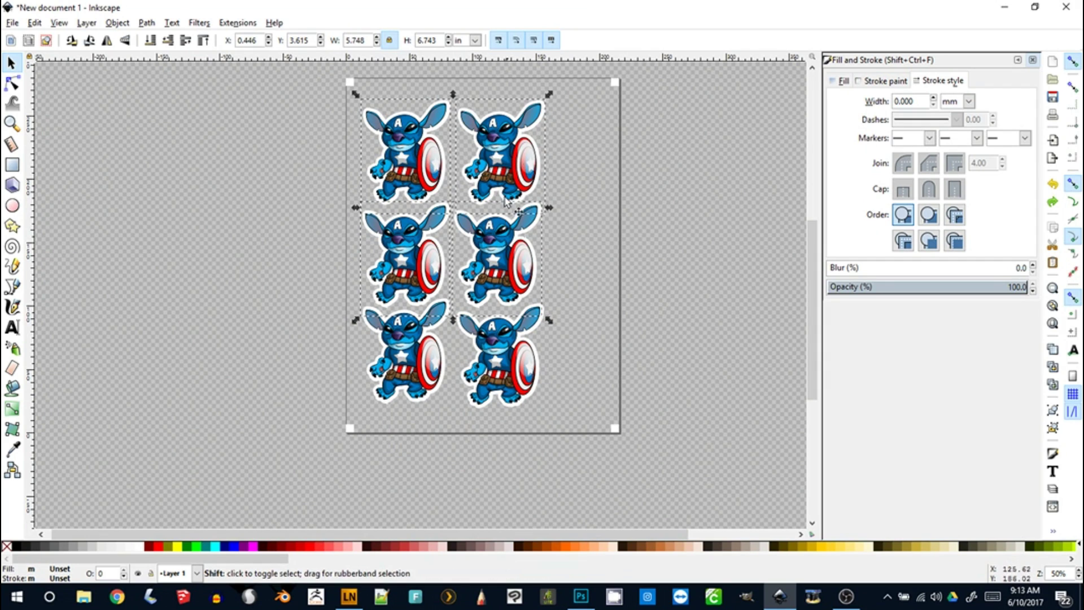
{"action": "left_click_drag", "start_coordinate": [492, 231], "coordinate": [489, 225]}
{"action": "key", "text": "shift+Left"}
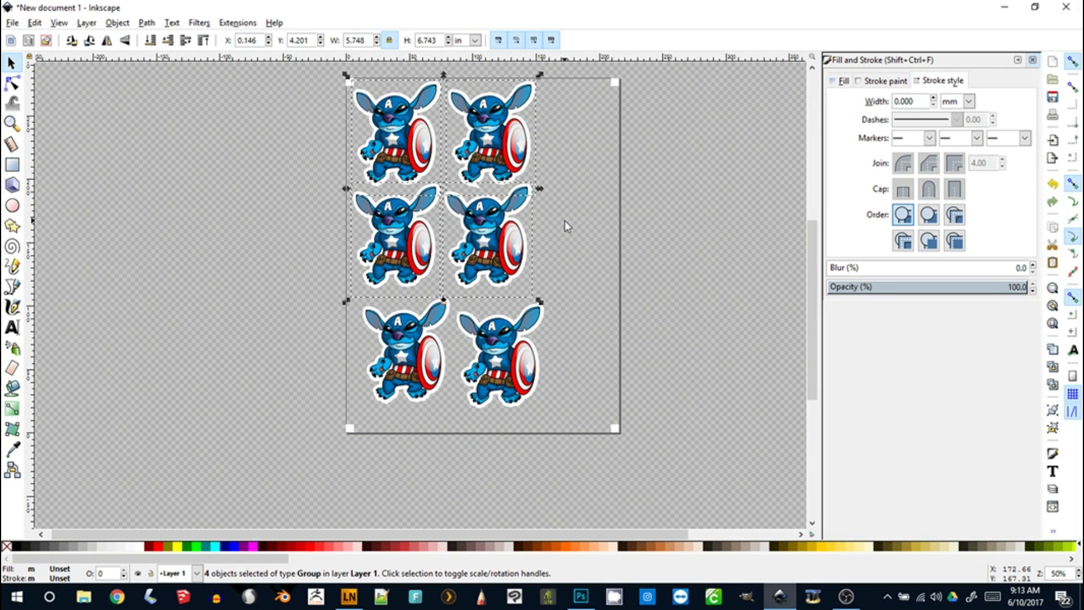
Step: Duplicate the three stickers of the second column and place the copies as a third column at about X 5.757 in, Y 0.479 in
{"action": "left_click", "coordinate": [576, 230]}
{"action": "left_click", "coordinate": [489, 152]}
{"action": "left_click", "coordinate": [520, 368], "text": "shift"}
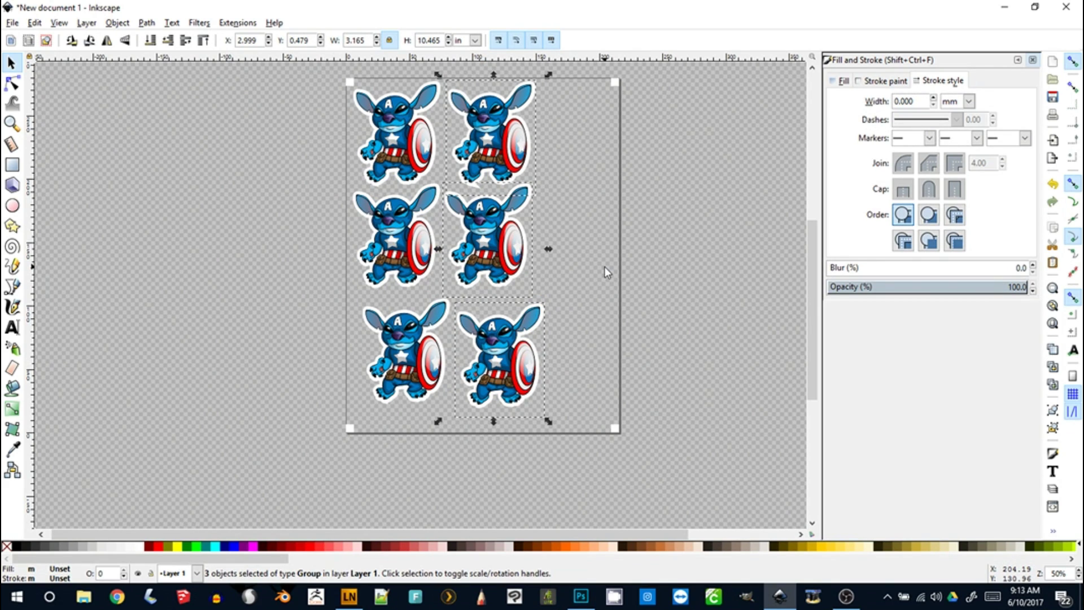
{"action": "left_click_drag", "start_coordinate": [492, 248], "coordinate": [582, 246]}
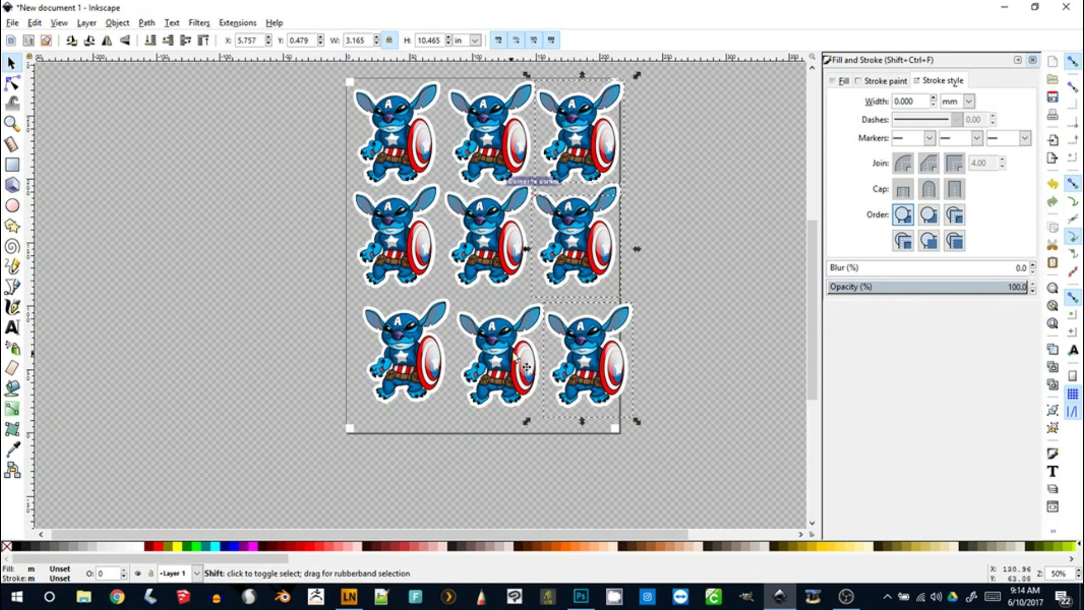
Step: Shrink all nine stickers together to about 8.124 by 9.687 in and move them to about X 0.026 in, Y 1.105 in
{"action": "key", "text": "ctrl+a"}
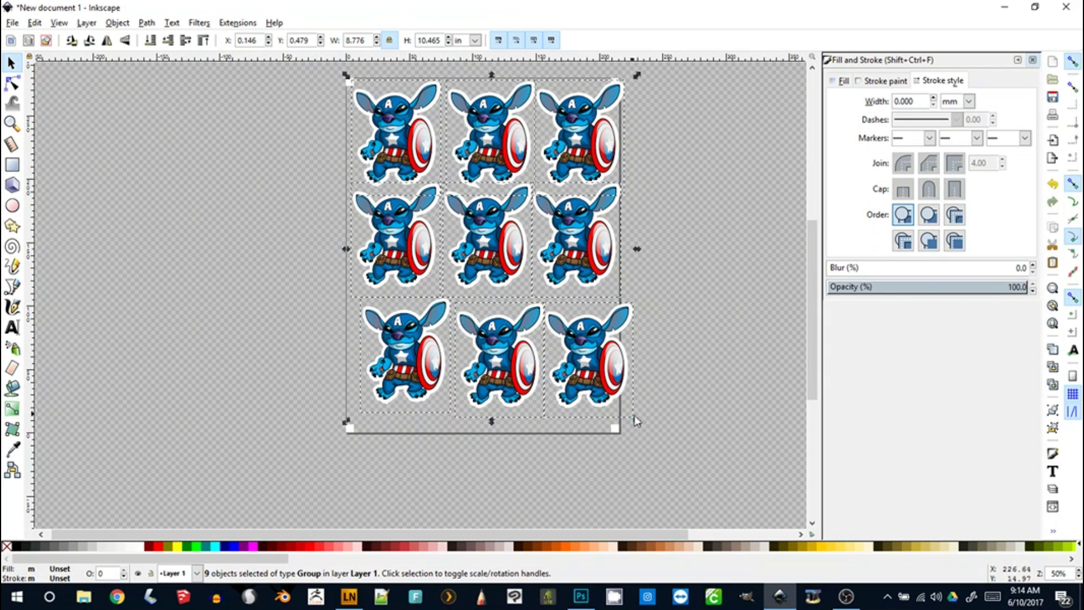
{"action": "left_click_drag", "start_coordinate": [634, 421], "coordinate": [615, 404]}
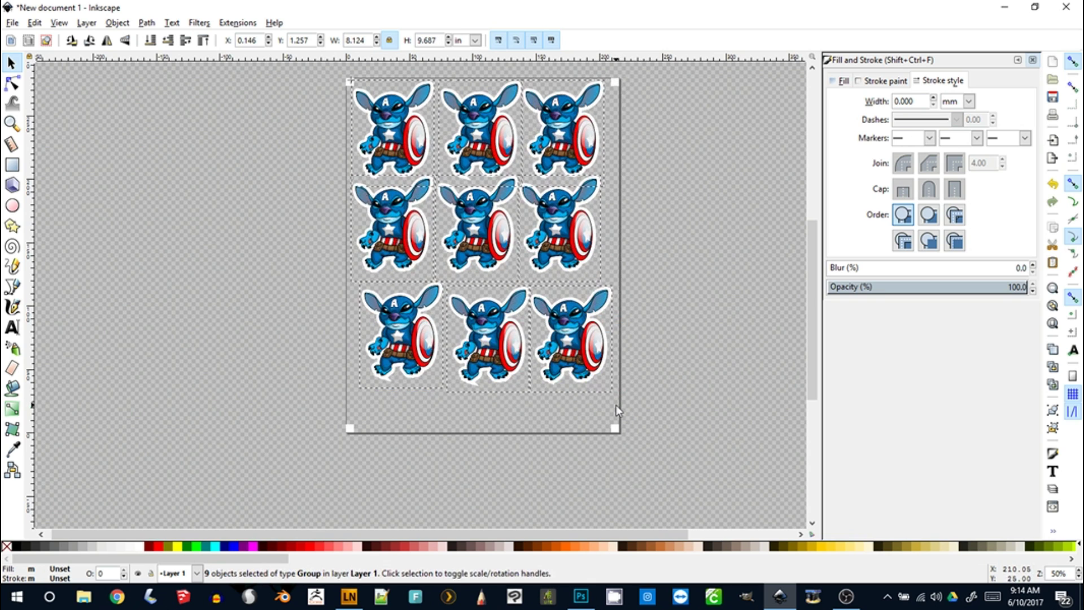
{"action": "mouse_move", "coordinate": [497, 249]}
{"action": "left_mouse_down"}
{"action": "mouse_move", "coordinate": [490, 278]}
{"action": "mouse_move", "coordinate": [488, 252]}
{"action": "left_mouse_up"}
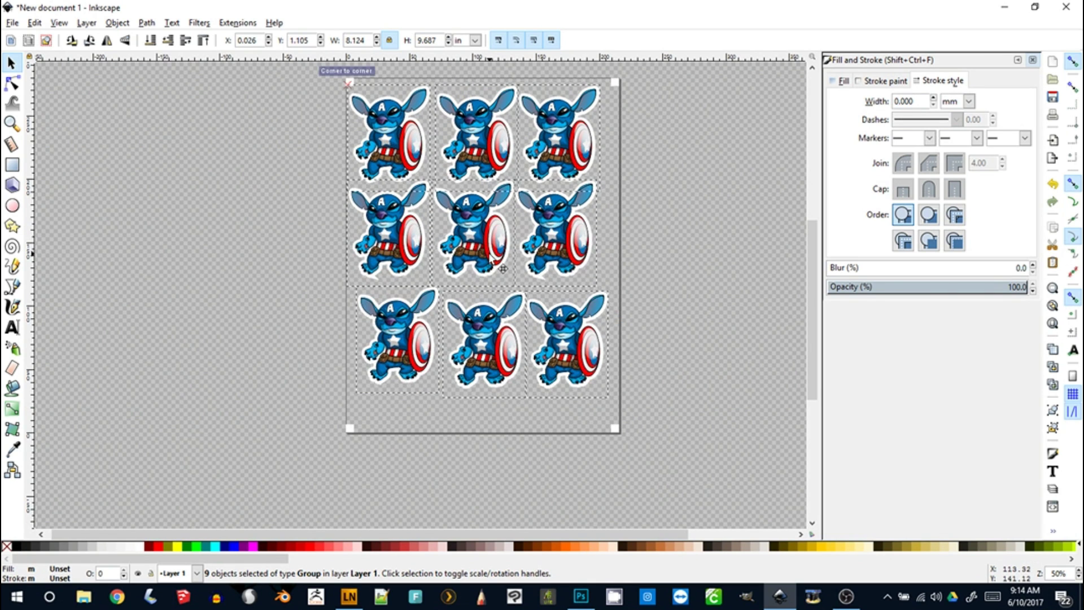
Step: Select the three stickers of the third row and move them up to about Y 1.521 in
{"action": "left_click", "coordinate": [648, 315]}
{"action": "left_click", "coordinate": [424, 350]}
{"action": "key", "text": "shift+ctrl+g"}
{"action": "key", "text": "shift+Up"}
{"action": "key", "text": "shift+Up"}
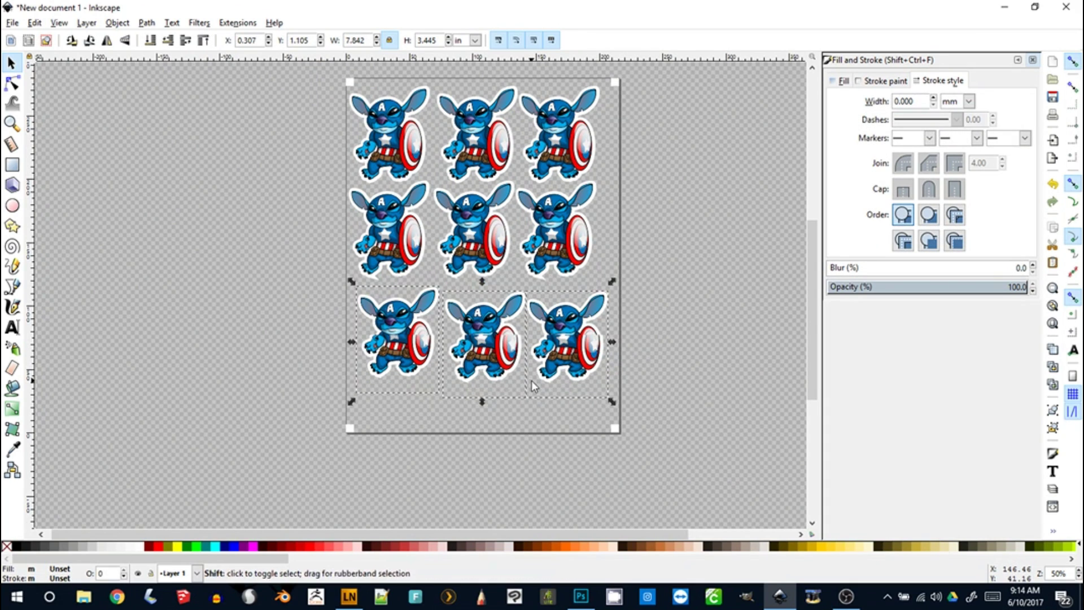
{"action": "key", "text": "shift+Up"}
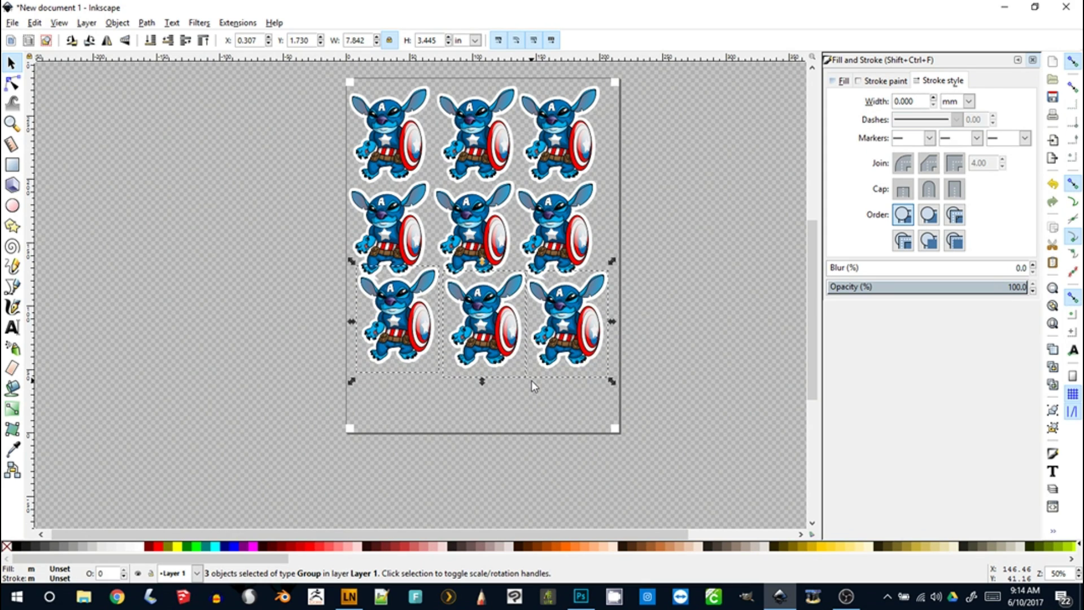
{"action": "key", "text": "shift+Down"}
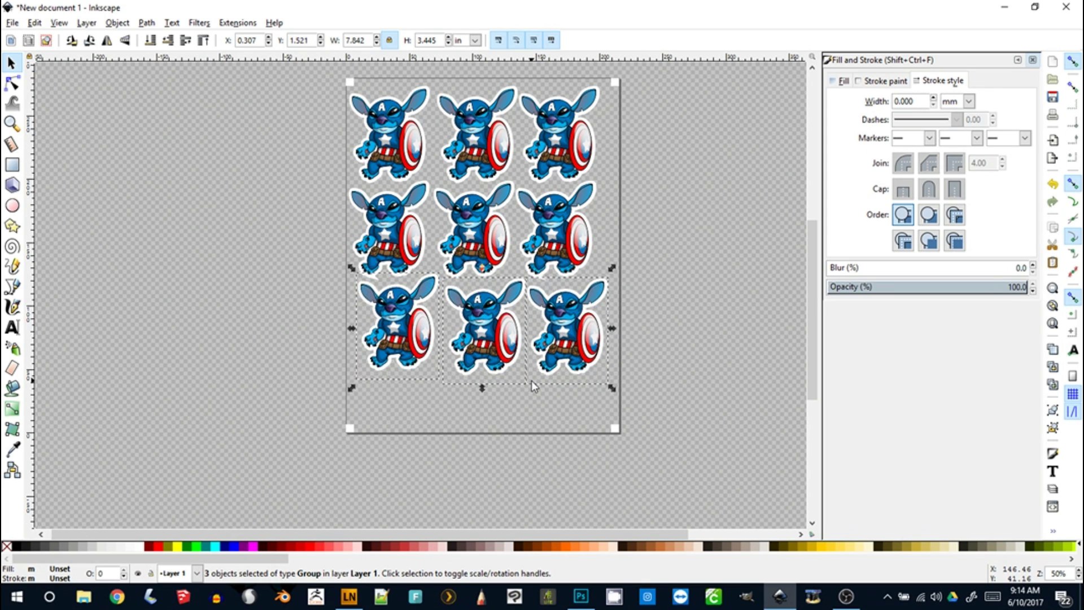
Step: Turn the third row's middle sticker upside down and place it between its neighbours at about X 2.642 in, Y 1.542 in
{"action": "left_click", "coordinate": [687, 310]}
{"action": "left_click", "coordinate": [498, 346]}
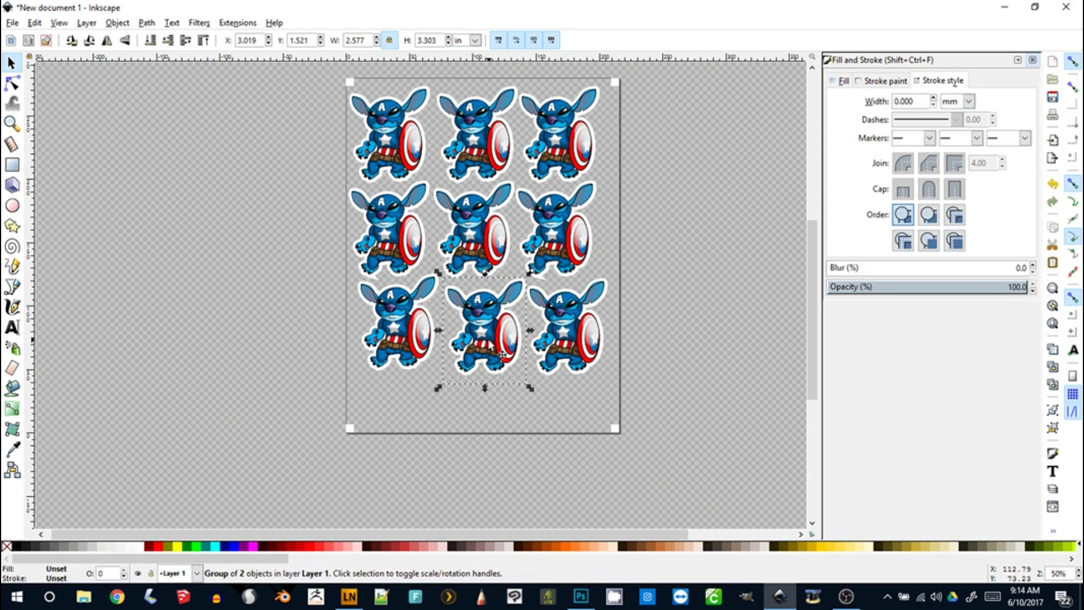
{"action": "left_click_drag", "start_coordinate": [498, 345], "coordinate": [492, 346]}
{"action": "left_click", "coordinate": [480, 356]}
{"action": "left_click_drag", "start_coordinate": [523, 390], "coordinate": [398, 220]}
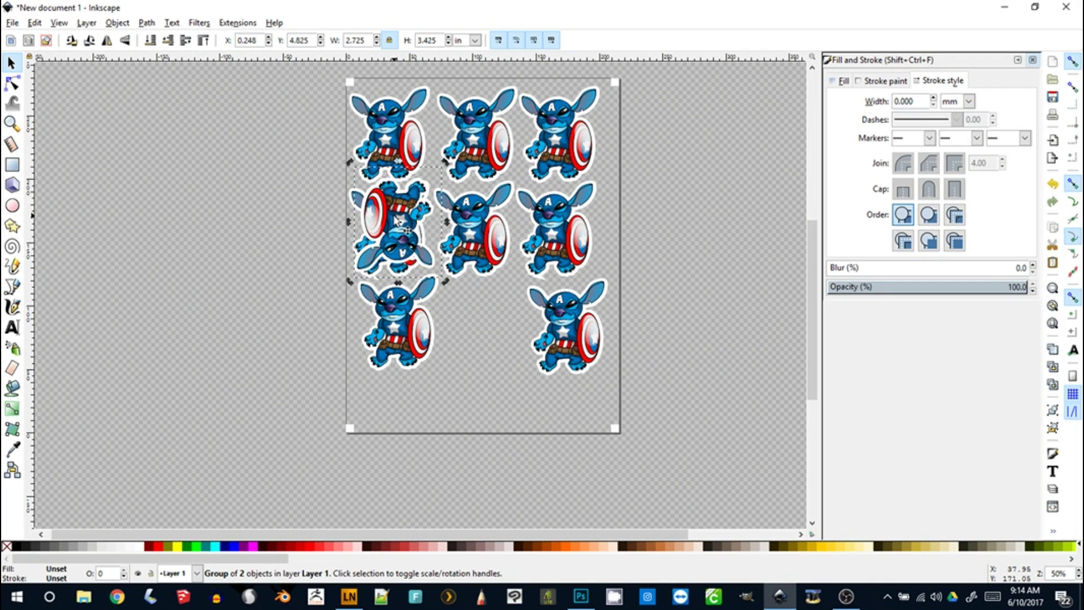
{"action": "scroll", "coordinate": [399, 220], "scroll_direction": "up", "scroll_amount": 3}
{"action": "left_click_drag", "start_coordinate": [388, 314], "coordinate": [472, 427]}
{"action": "left_click_drag", "start_coordinate": [474, 417], "coordinate": [524, 440]}
{"action": "scroll", "coordinate": [498, 399], "scroll_direction": "down", "scroll_amount": 5}
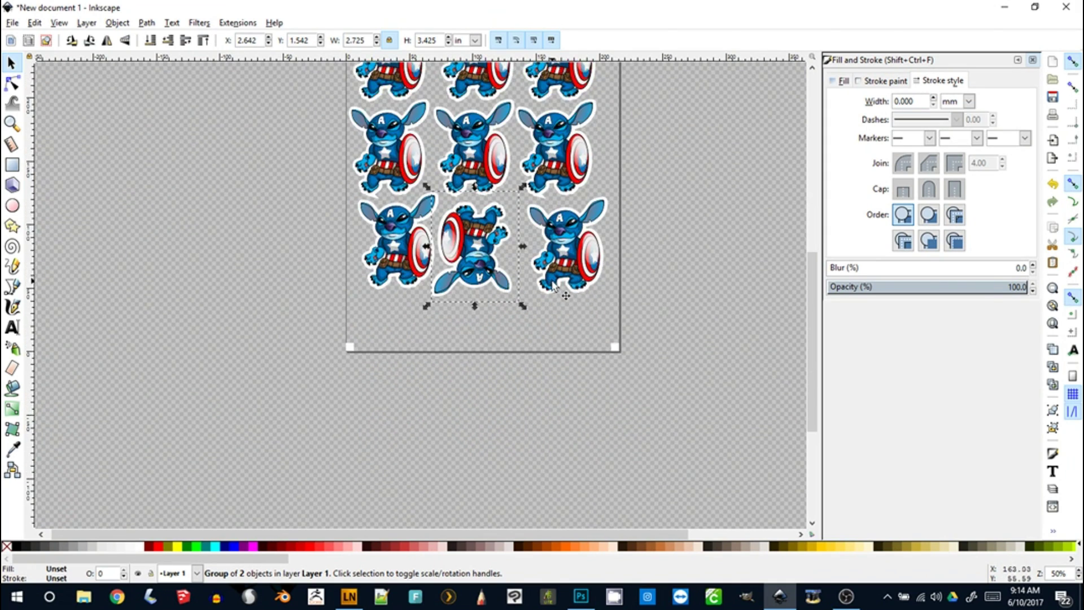
Step: Add the third row's left sticker to the selection and move the pair down and left to about X 0.036 in, Y 0.125 in
{"action": "scroll", "coordinate": [498, 399], "scroll_direction": "up", "scroll_amount": 2}
{"action": "left_click", "coordinate": [394, 306], "text": "shift"}
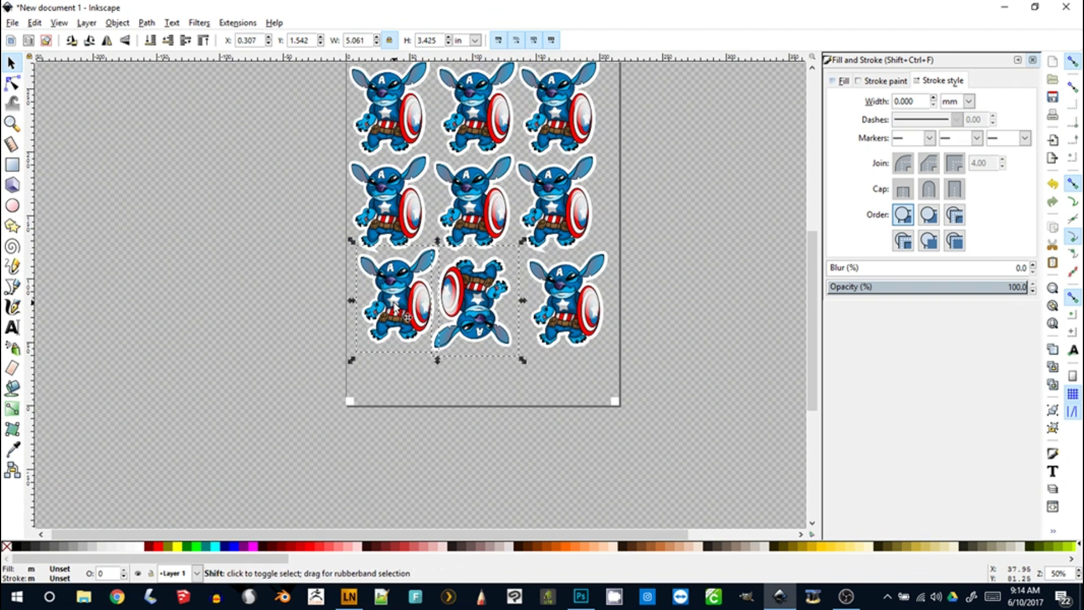
{"action": "key", "text": "shift+Down"}
{"action": "key", "text": "shift+Down"}
{"action": "key", "text": "shift+Down"}
{"action": "key", "text": "shift+Down"}
{"action": "key", "text": "shift+Down"}
{"action": "key", "text": "shift+Down"}
{"action": "key", "text": "shift+Down"}
{"action": "key", "text": "Left"}
{"action": "key", "text": "Left"}
{"action": "key", "text": "Left"}
{"action": "key", "text": "Left"}
{"action": "key", "text": "Left"}
{"action": "key", "text": "Left"}
{"action": "key", "text": "Left"}
{"action": "key", "text": "Left"}
{"action": "key", "text": "Left"}
{"action": "key", "text": "Left"}
{"action": "key", "text": "Left"}
{"action": "key", "text": "Left"}
{"action": "key", "text": "Left"}
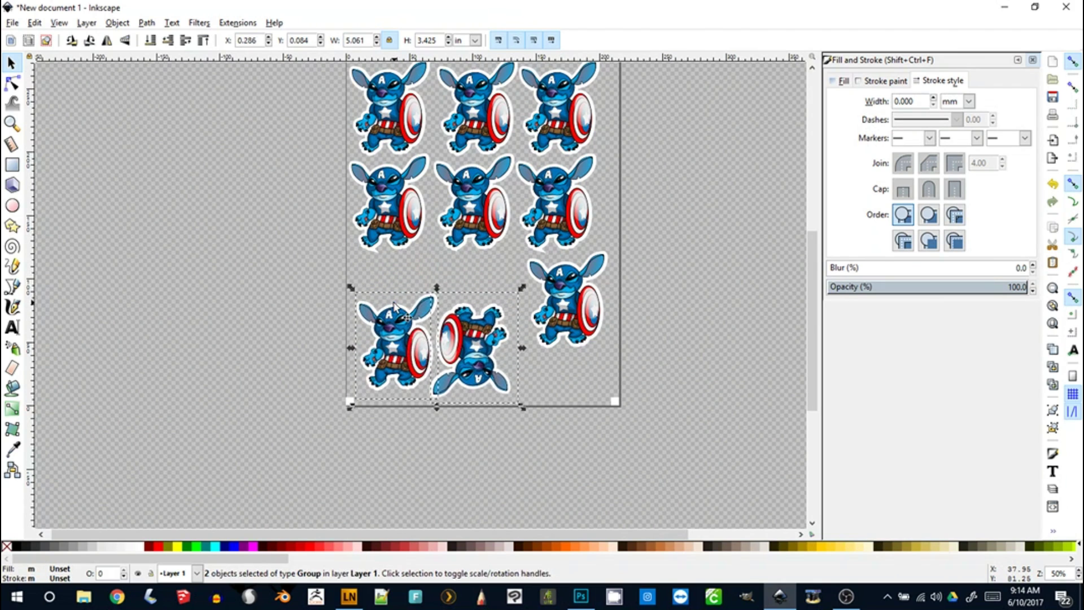
{"action": "key", "text": "Down"}
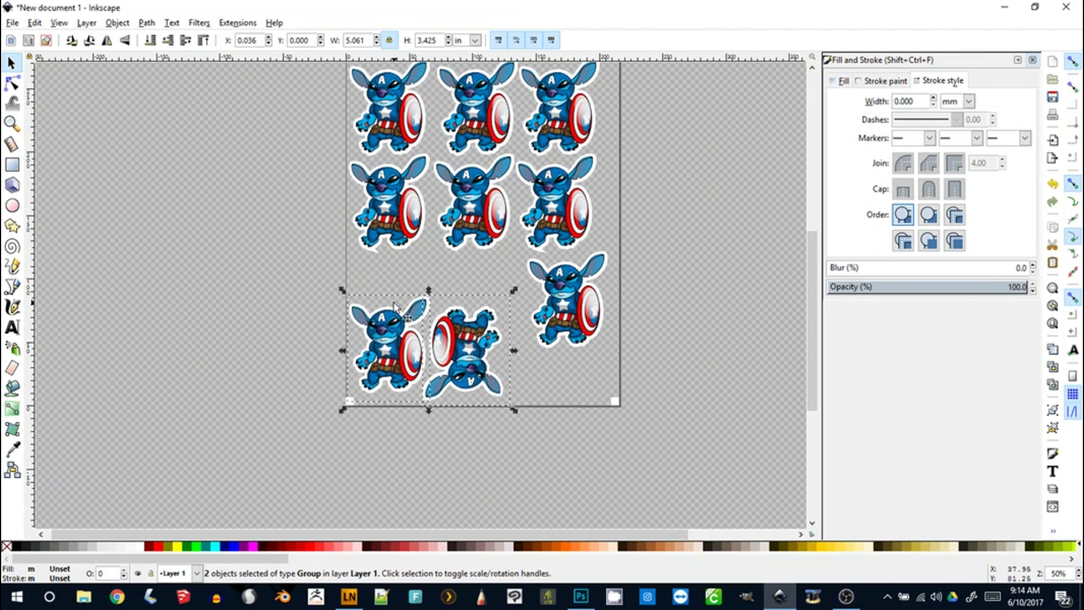
{"action": "key", "text": "Up"}
{"action": "key", "text": "Up"}
{"action": "key", "text": "Up"}
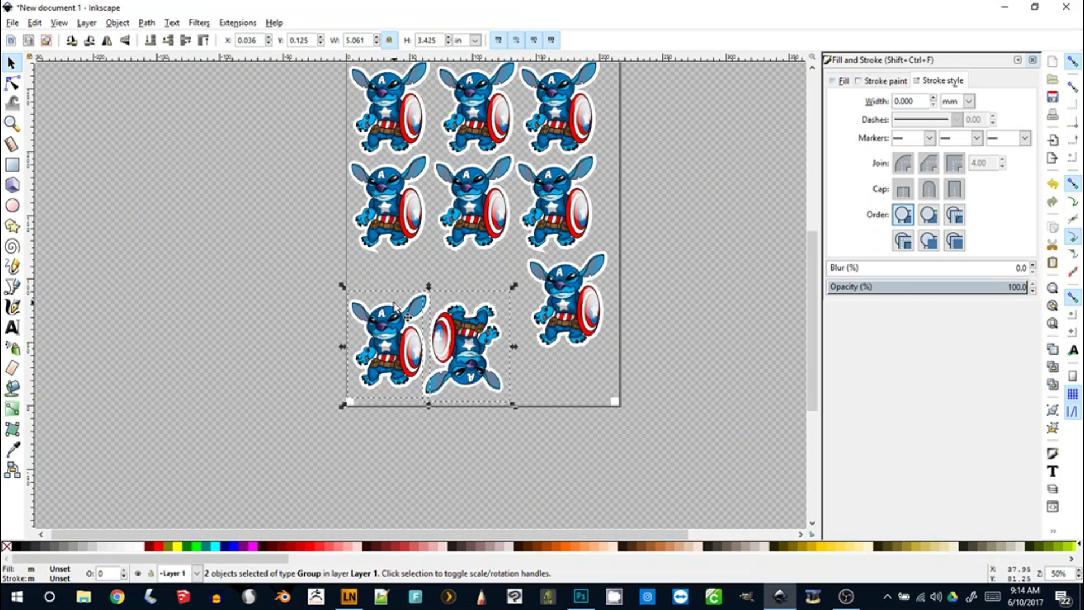
Step: Lower the third row's left sticker to about Y 0.038 in and shift it right together with the upside-down sticker to about X 0.245 in
{"action": "left_click", "coordinate": [430, 218]}
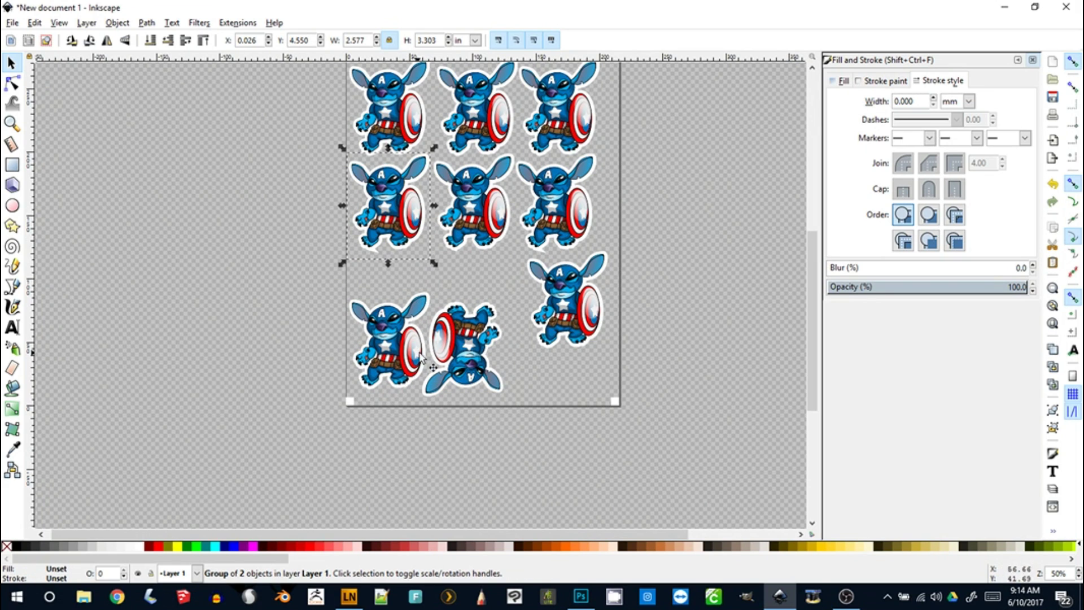
{"action": "left_click", "coordinate": [384, 367]}
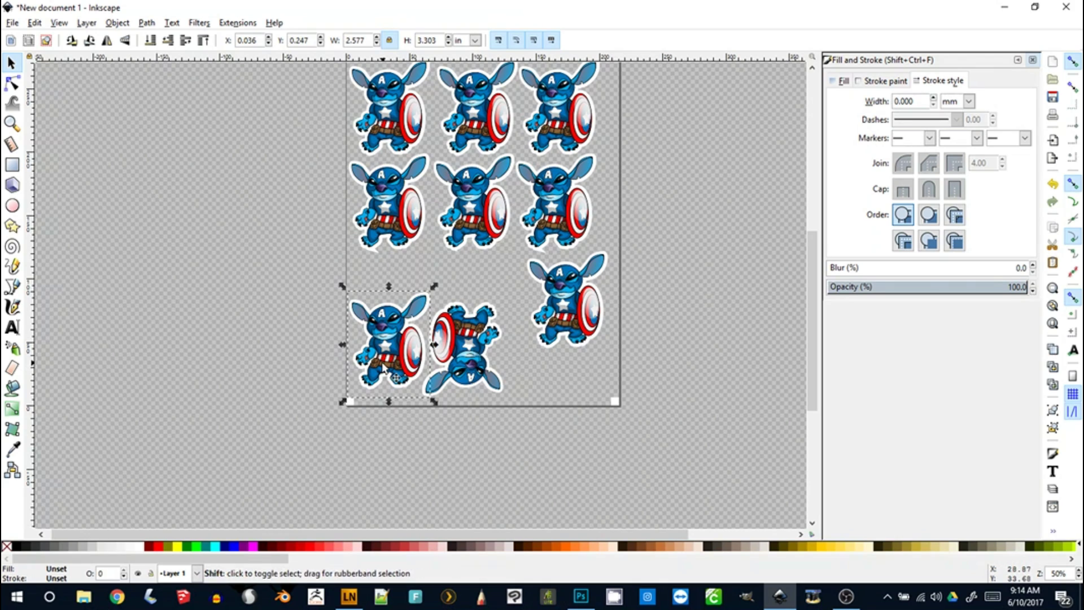
{"action": "key", "text": "shift+Down"}
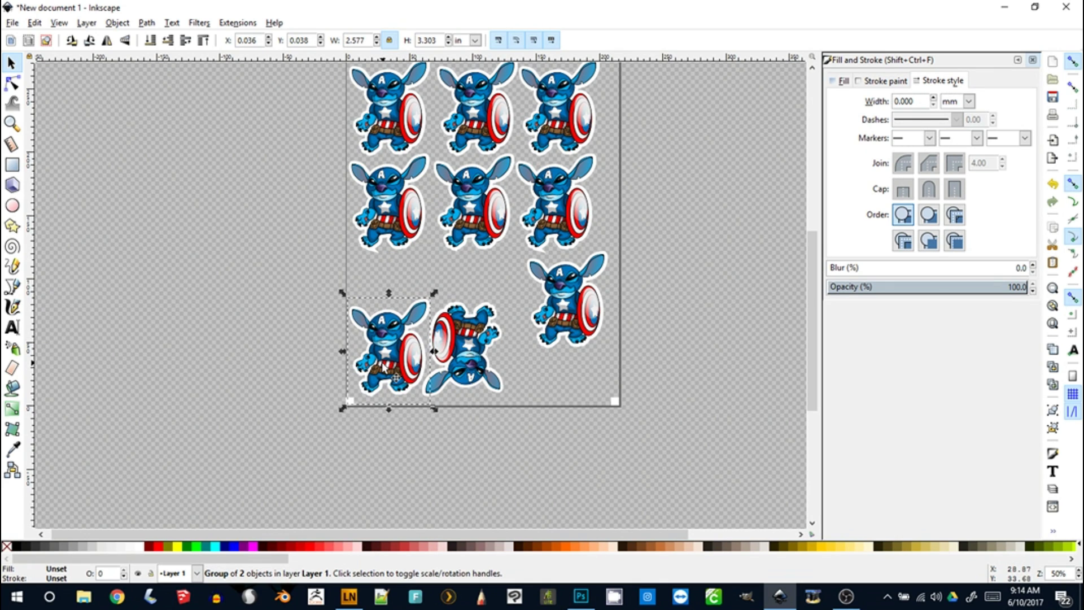
{"action": "left_click", "coordinate": [463, 347], "text": "shift"}
{"action": "key", "text": "shift+Right"}
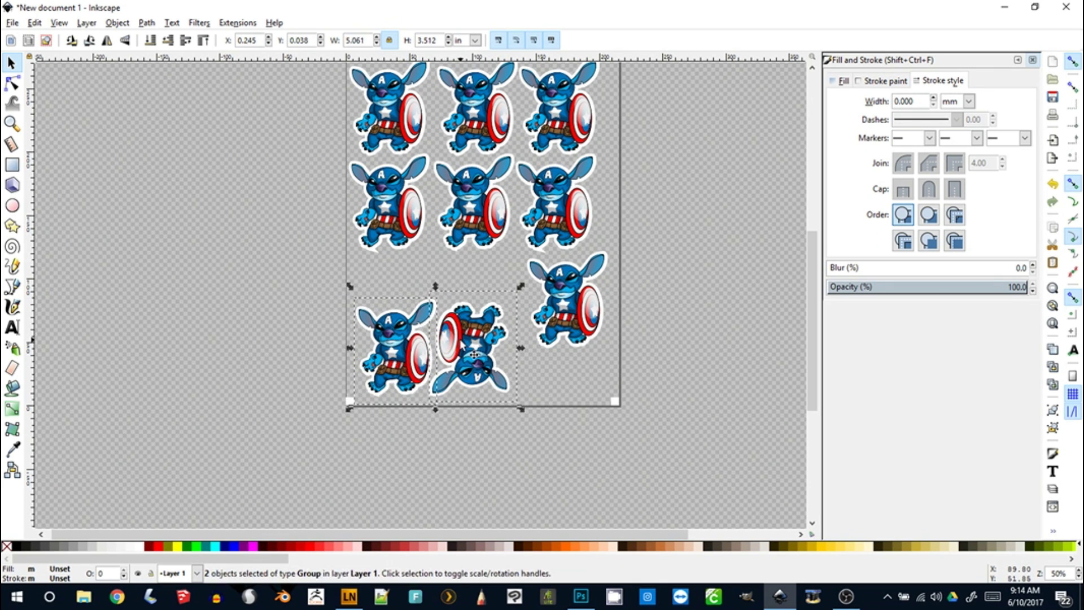
Step: Examine up close how the upright and upside-down stickers of the bottom pair fit together
{"action": "key", "text": "z"}
{"action": "left_click", "coordinate": [449, 342]}
{"action": "left_click", "coordinate": [449, 341]}
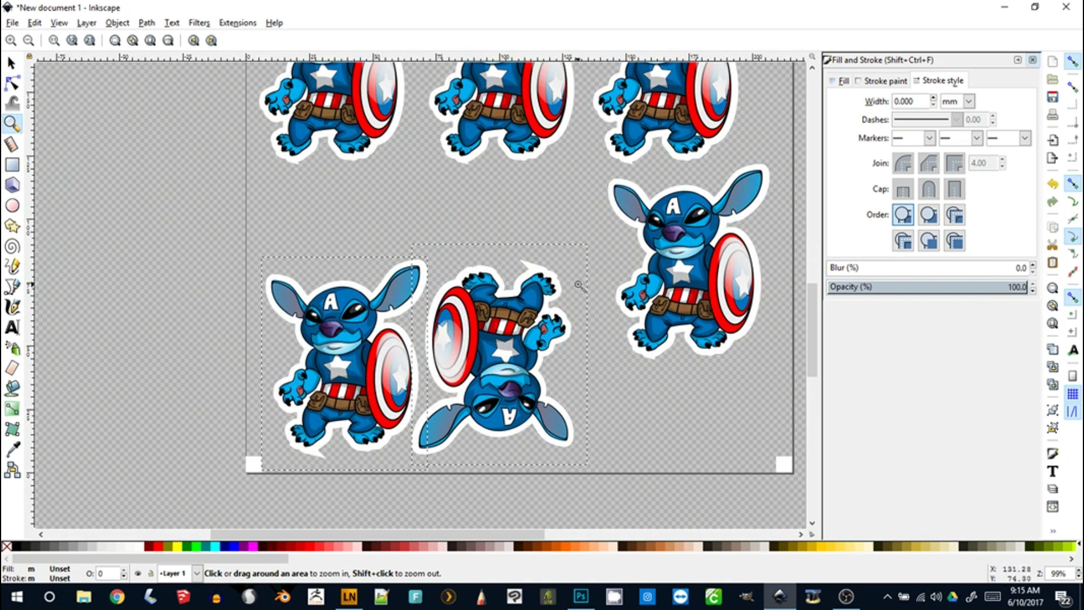
{"action": "scroll", "coordinate": [582, 282], "scroll_direction": "up", "scroll_amount": 2}
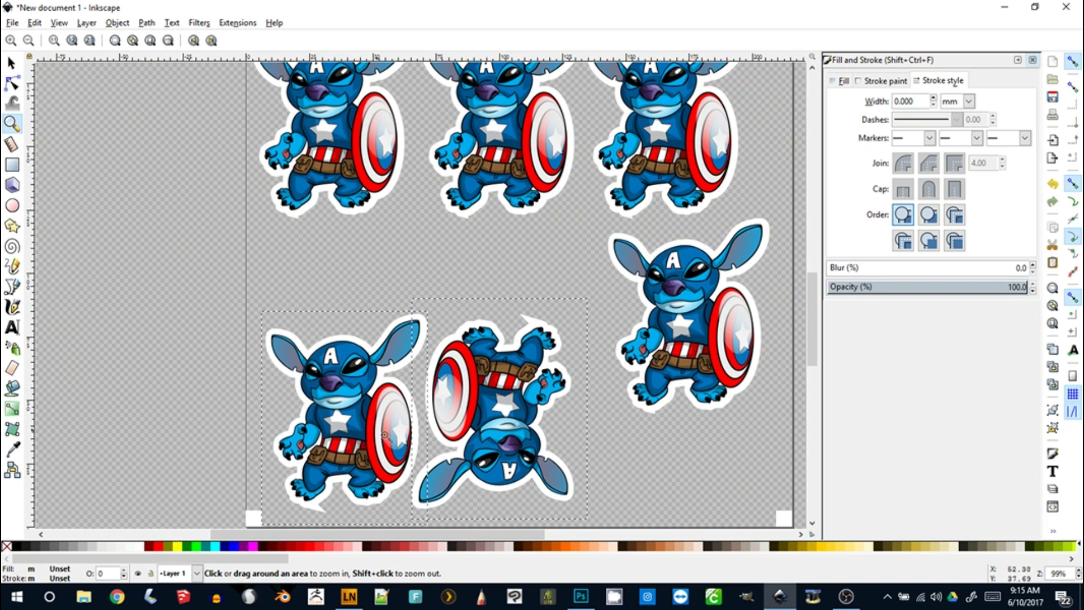
{"action": "left_click", "coordinate": [11, 62]}
{"action": "key", "text": "z"}
{"action": "left_click", "coordinate": [526, 277], "text": "shift"}
{"action": "left_click", "coordinate": [526, 277], "text": "shift"}
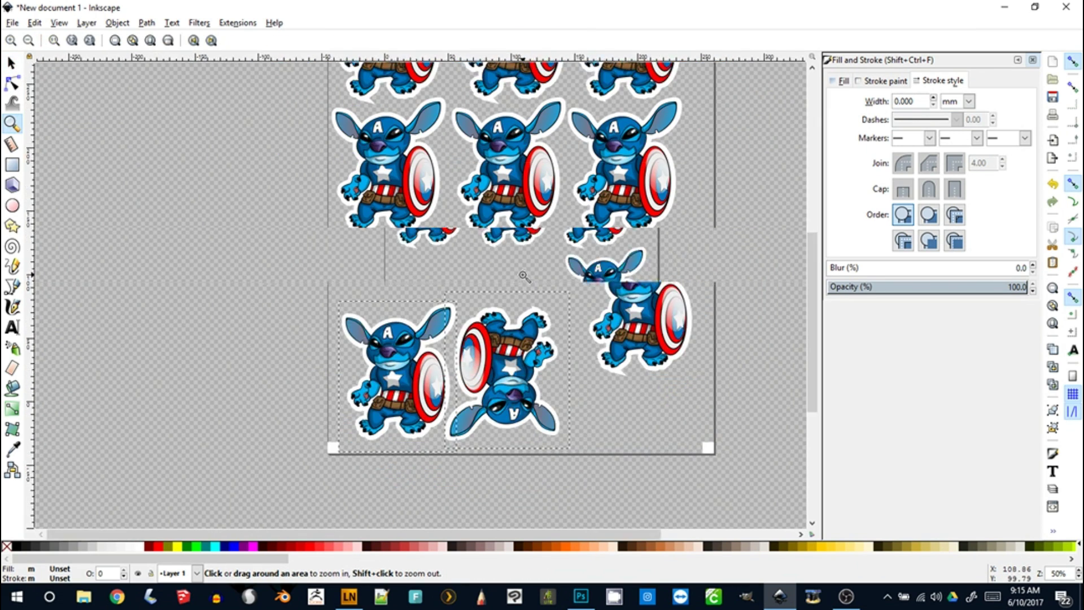
{"action": "left_click", "coordinate": [526, 278], "text": "shift"}
Step: Delete the seven other stickers, keeping only the interlocking pair at the page's lower left corner
{"action": "left_click", "coordinate": [11, 63]}
{"action": "left_click", "coordinate": [446, 121]}
{"action": "left_click", "coordinate": [522, 124], "text": "shift"}
{"action": "left_click", "coordinate": [607, 144], "text": "shift"}
{"action": "left_click", "coordinate": [607, 205], "text": "shift"}
{"action": "left_click", "coordinate": [532, 217], "text": "shift"}
{"action": "left_click", "coordinate": [415, 224], "text": "shift"}
{"action": "left_click", "coordinate": [630, 305], "text": "shift"}
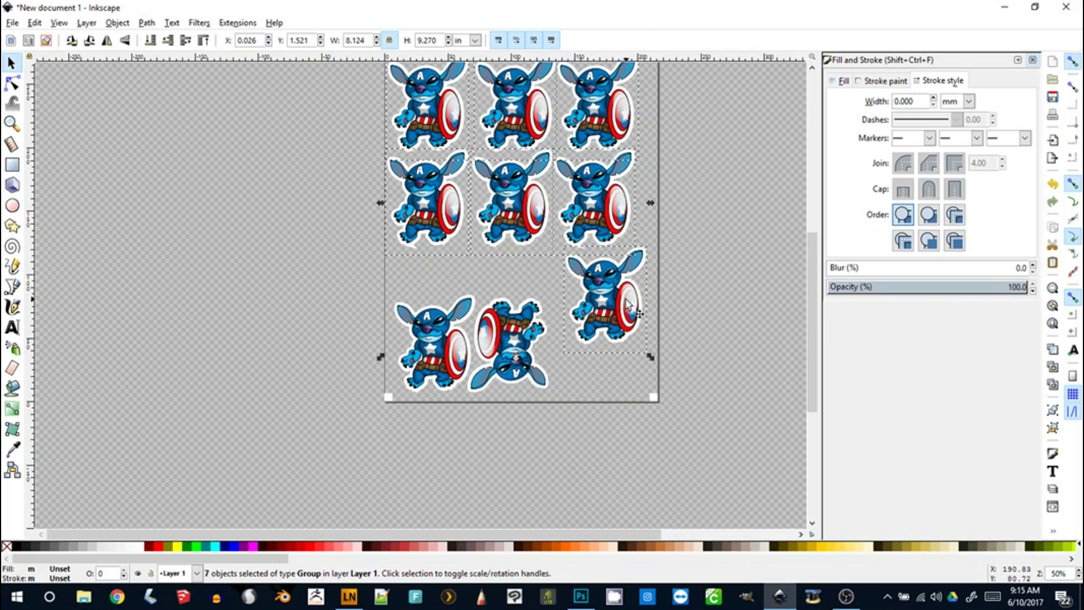
{"action": "key", "text": "Delete"}
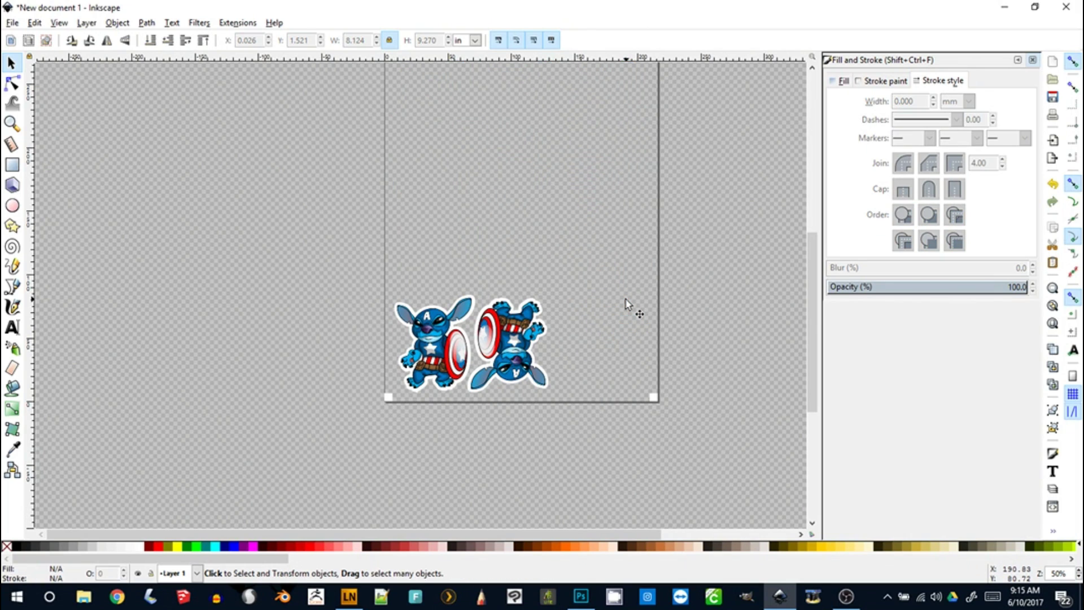
Step: Duplicate the interlocking sticker pair and place the copy directly above it at about X 0.102 in, Y 3.117 in
{"action": "left_click", "coordinate": [456, 354]}
{"action": "left_click", "coordinate": [511, 358], "text": "shift"}
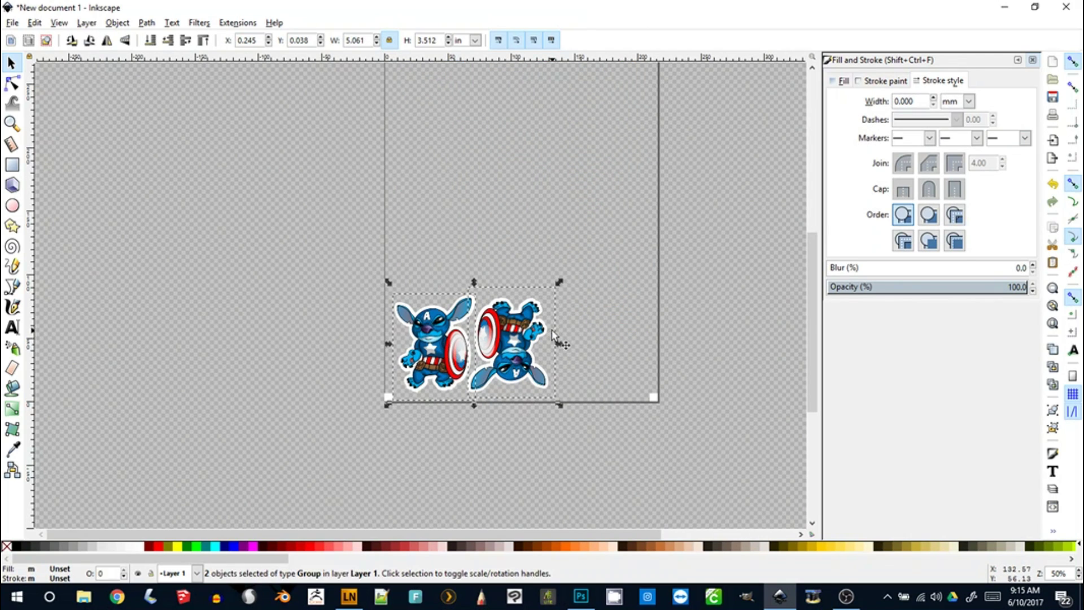
{"action": "key", "text": "ctrl"}
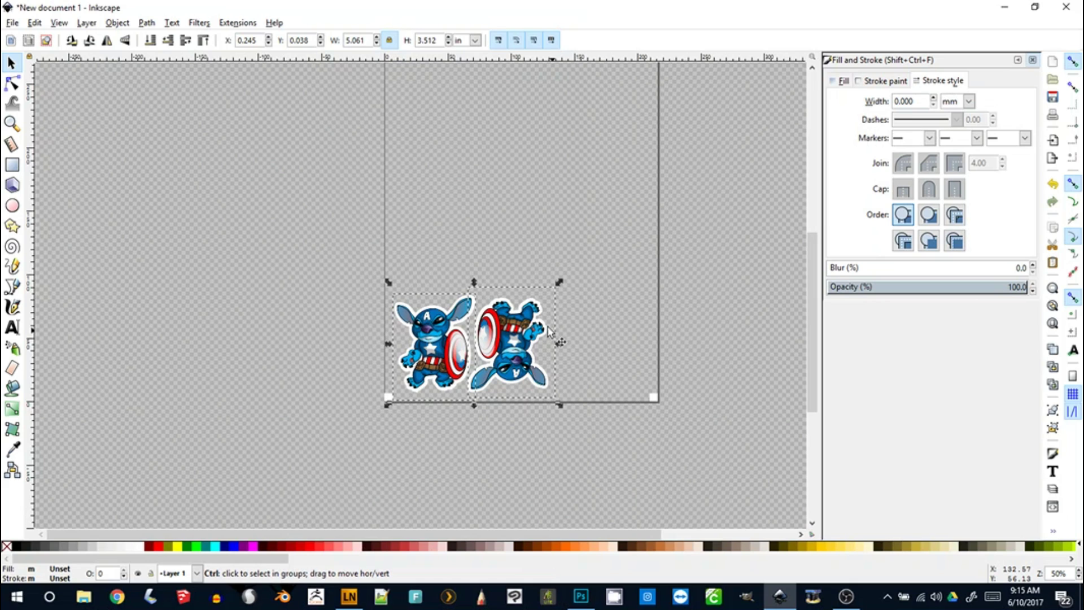
{"action": "key", "text": "ctrl+v"}
{"action": "left_click_drag", "start_coordinate": [501, 330], "coordinate": [436, 252]}
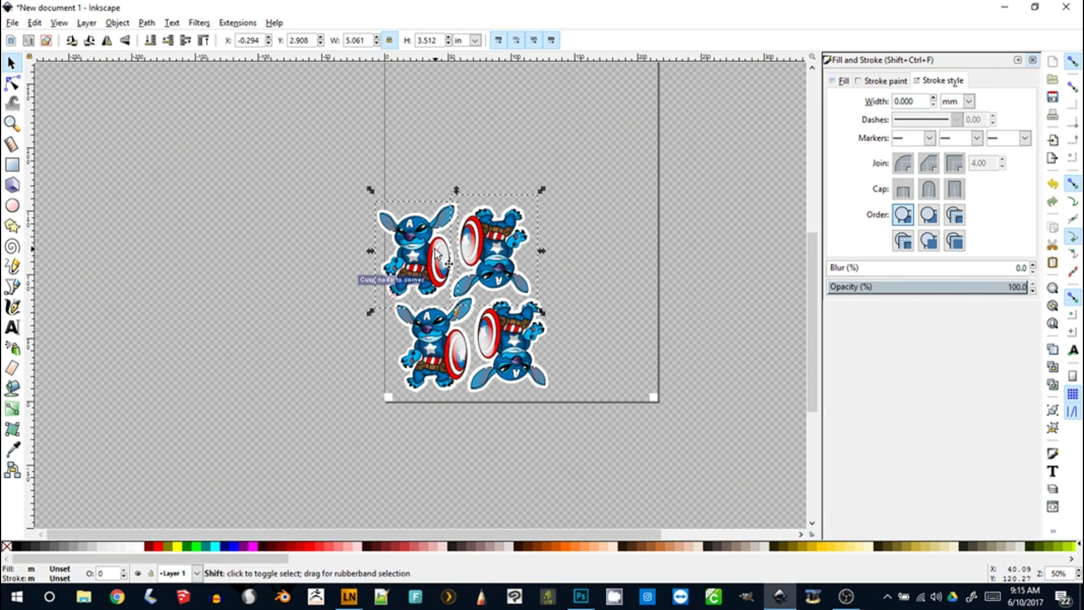
{"action": "key", "text": "shift+Right"}
{"action": "key", "text": "shift+Right"}
{"action": "key", "text": "shift+Right"}
{"action": "key", "text": "shift+Up"}
{"action": "key", "text": "shift+Left"}
{"action": "key", "text": "Left"}
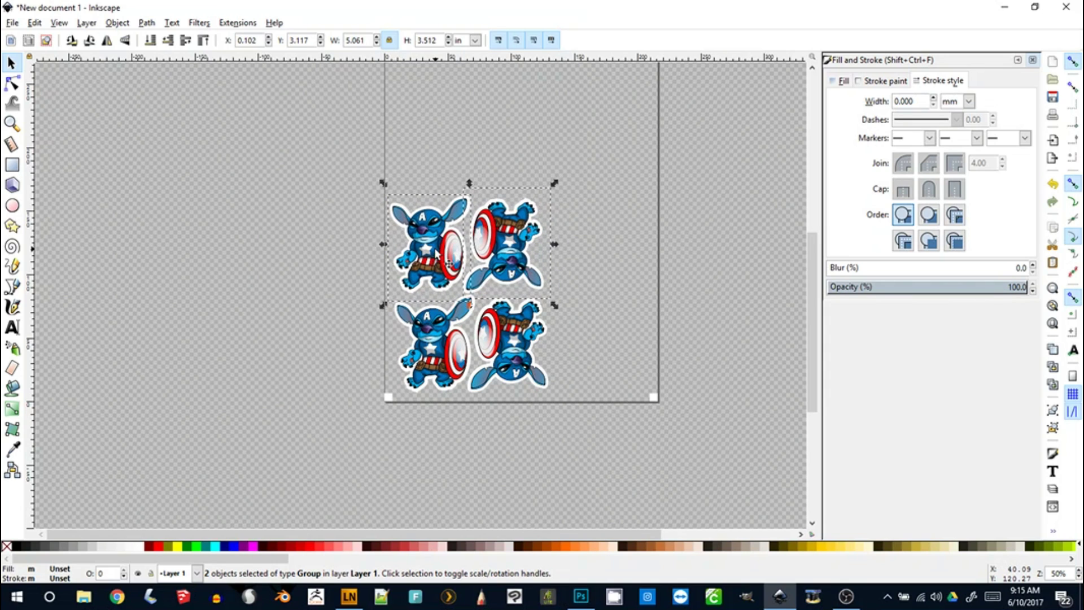
Step: Lower the upper pair's upright sticker to about Y 2.908 in and nudge the upside-down one slightly up and right to about X 2.479 in
{"action": "left_click", "coordinate": [591, 251]}
{"action": "left_click", "coordinate": [450, 258]}
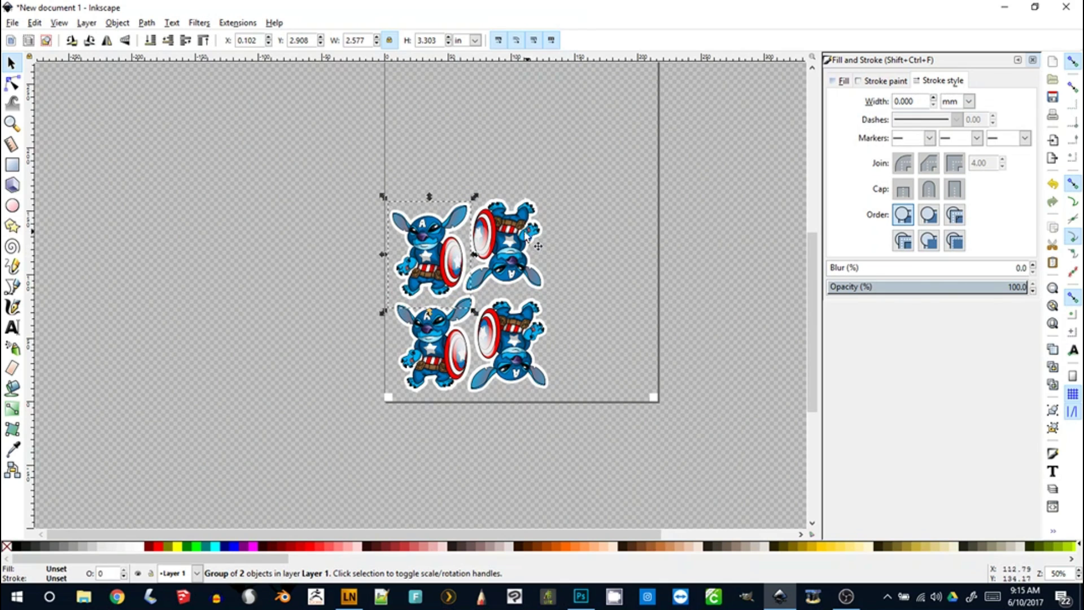
{"action": "left_click", "coordinate": [510, 243]}
{"action": "scroll", "coordinate": [510, 243], "scroll_direction": "right", "scroll_amount": 1}
{"action": "key", "text": "Right"}
{"action": "key", "text": "Right"}
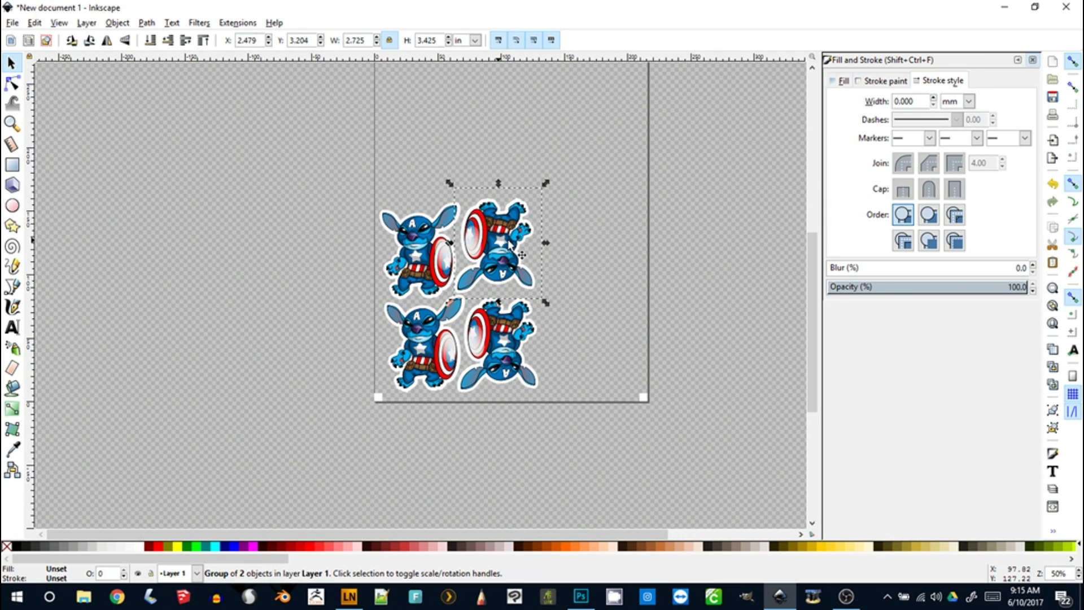
{"action": "key", "text": "Up"}
{"action": "key", "text": "Up"}
{"action": "key", "text": "Up"}
Step: Duplicate all four stickers and place the copies above them at about X -0.029 in, Y 5.745 in
{"action": "left_click", "coordinate": [511, 246]}
{"action": "left_click", "coordinate": [490, 364]}
{"action": "left_click", "coordinate": [440, 265]}
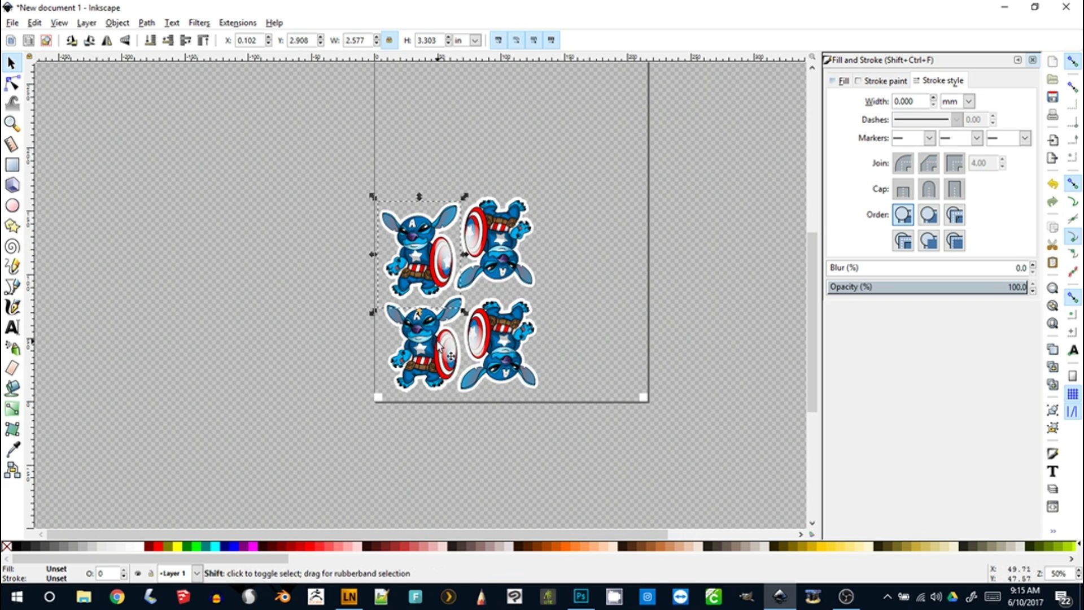
{"action": "left_click", "coordinate": [450, 355], "text": "shift"}
{"action": "left_click", "coordinate": [506, 252], "text": "shift"}
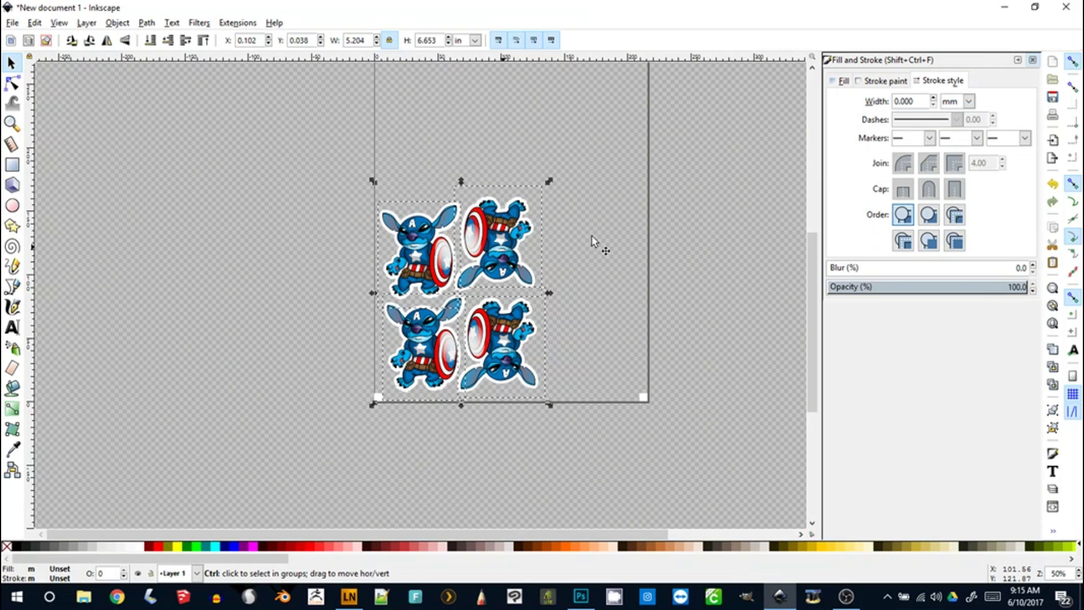
{"action": "key", "text": "ctrl+v"}
{"action": "scroll", "coordinate": [526, 240], "scroll_direction": "up", "scroll_amount": 4}
{"action": "left_click_drag", "start_coordinate": [526, 240], "coordinate": [414, 167]}
{"action": "key", "text": "shift+Right"}
{"action": "key", "text": "shift+Right"}
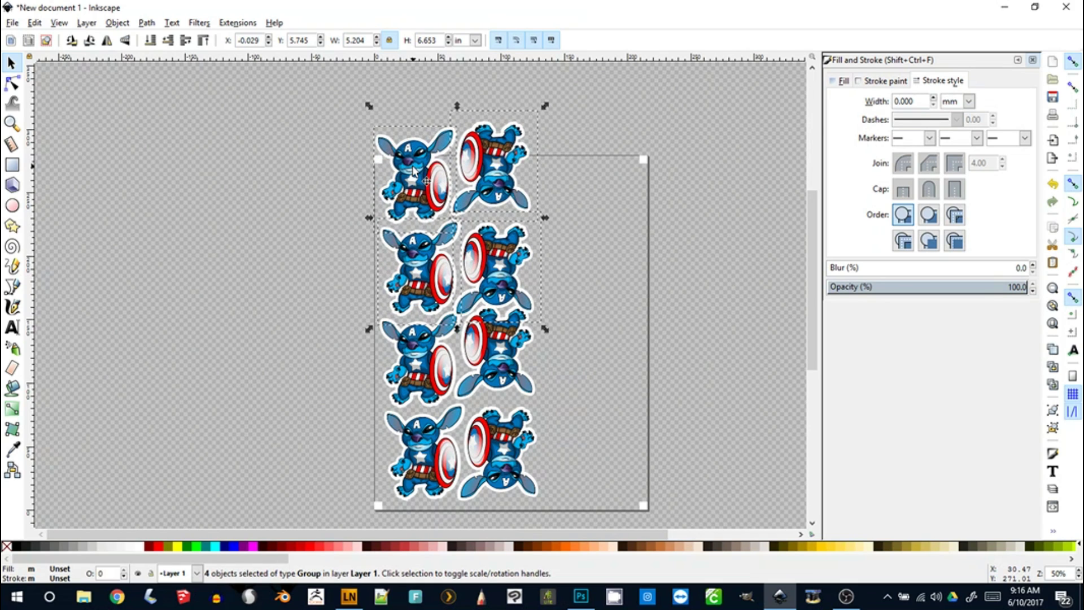
Step: Move the topmost sticker pair out of the stack to the empty area over the page's lower right edge
{"action": "left_click", "coordinate": [589, 188]}
{"action": "left_click", "coordinate": [468, 203]}
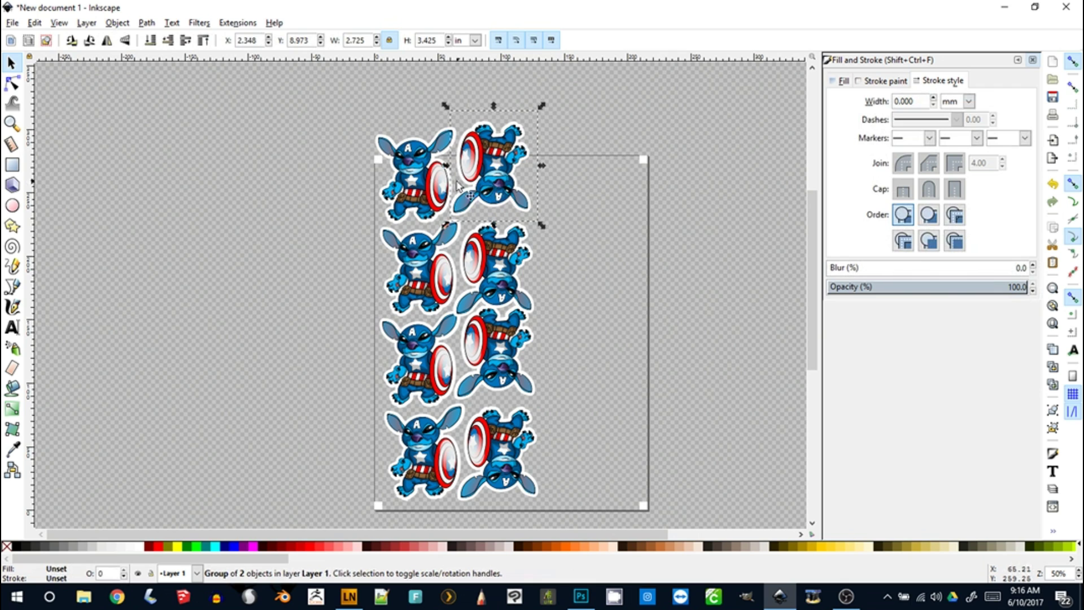
{"action": "left_click", "coordinate": [420, 195], "text": "shift"}
{"action": "left_click_drag", "start_coordinate": [420, 195], "coordinate": [645, 425]}
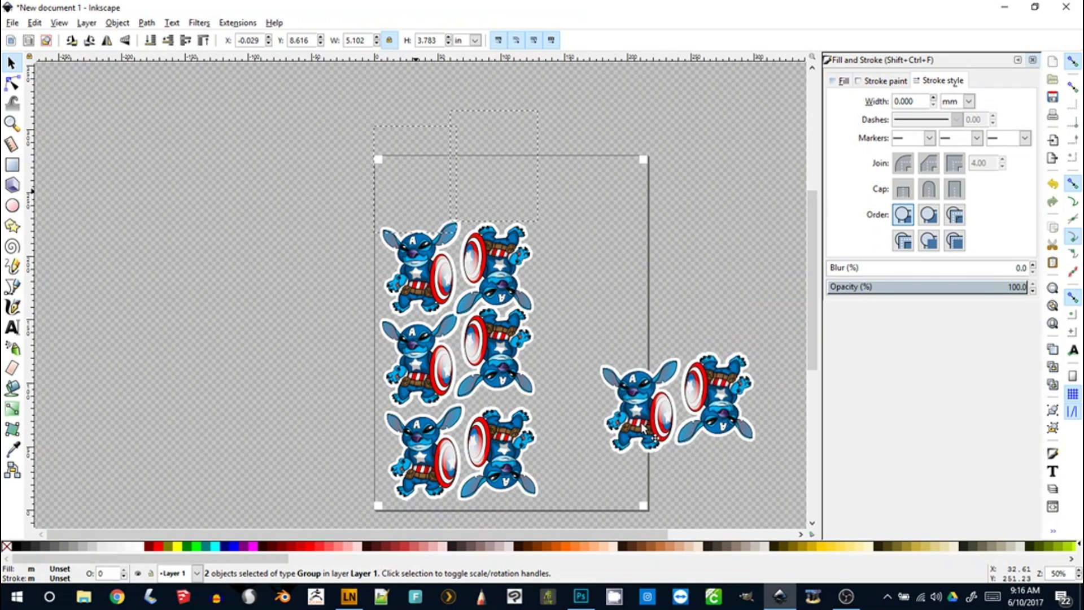
{"action": "key", "text": "Escape"}
Step: Nudge the third row's upside-down sticker up and slightly right to about X 2.616 in, Y 6.145 in
{"action": "left_click", "coordinate": [499, 276]}
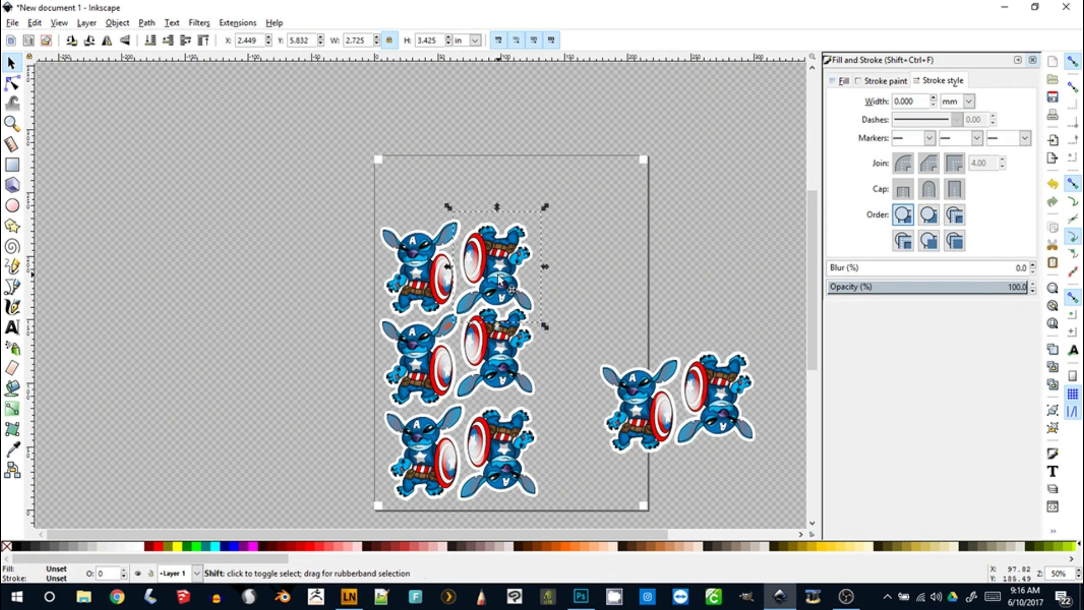
{"action": "key", "text": "shift+Down"}
{"action": "key", "text": "Down"}
{"action": "key", "text": "Down"}
{"action": "key", "text": "Down"}
{"action": "key", "text": "Down"}
{"action": "key", "text": "Down"}
{"action": "key", "text": "shift+Right"}
{"action": "key", "text": "Left"}
{"action": "key", "text": "Left"}
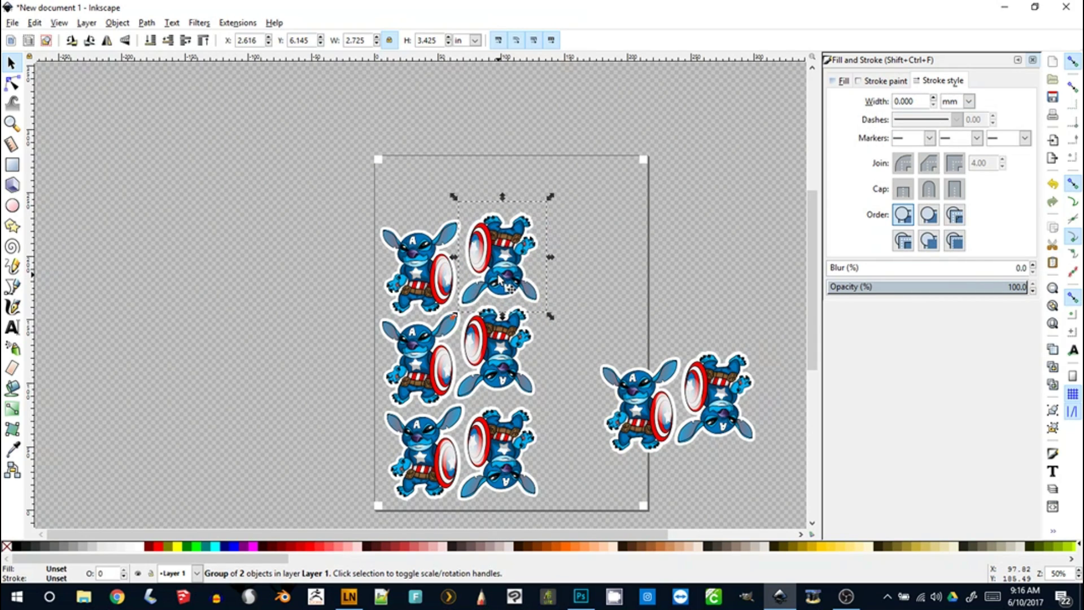
{"action": "left_click", "coordinate": [696, 280]}
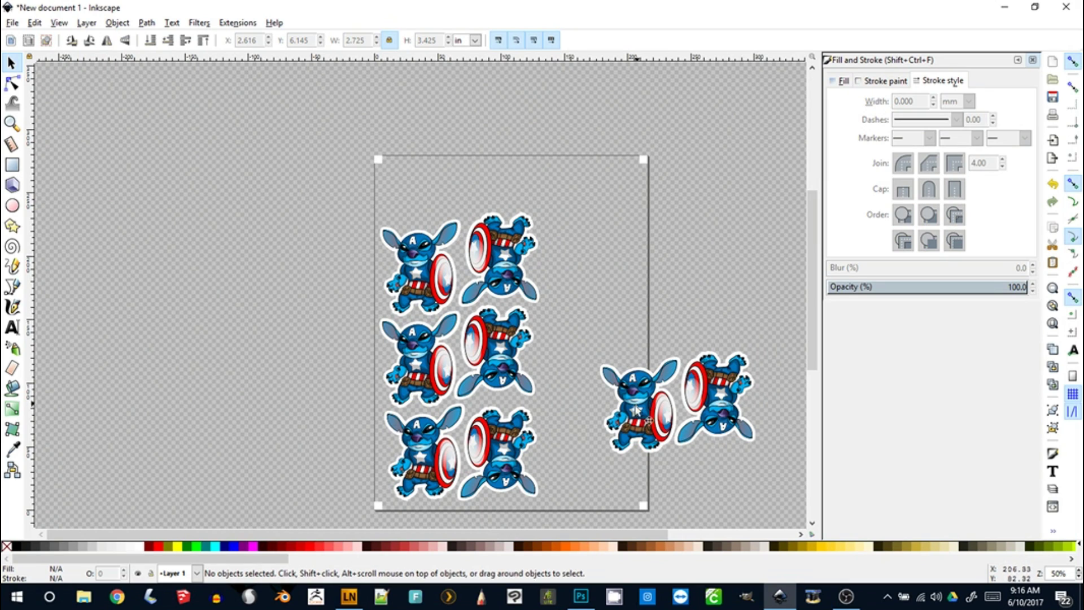
Step: Bring the set-aside pair closer and fit its upright sticker into the middle row's third column at about X 4.767 in, Y 3.200 in
{"action": "left_click_drag", "start_coordinate": [625, 418], "coordinate": [569, 269]}
{"action": "left_click", "coordinate": [721, 402]}
{"action": "left_click_drag", "start_coordinate": [722, 403], "coordinate": [578, 372]}
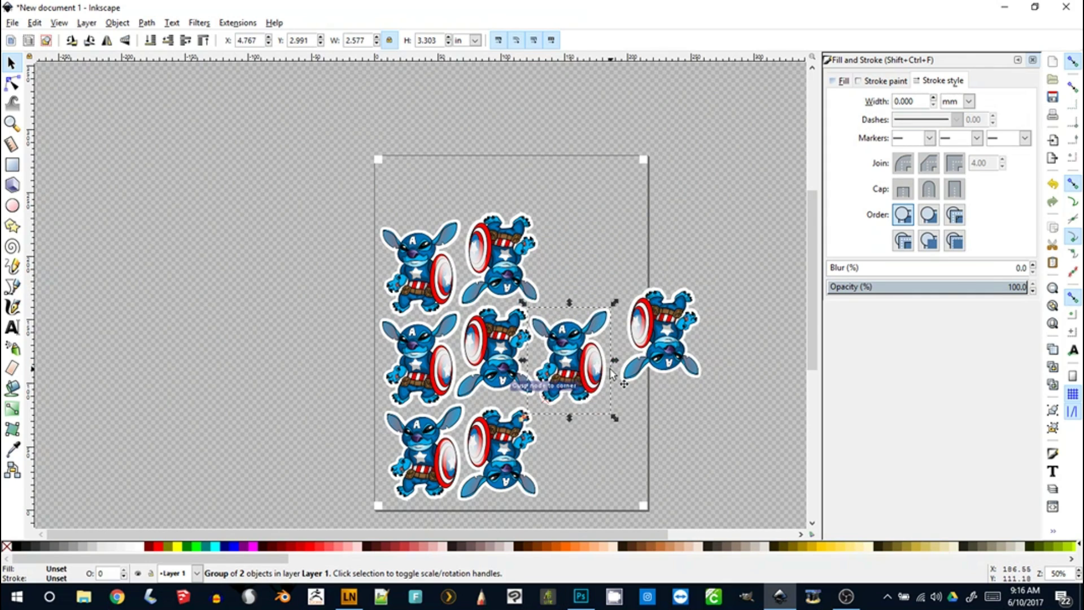
{"action": "key", "text": "shift+Left"}
{"action": "key", "text": "shift+Up"}
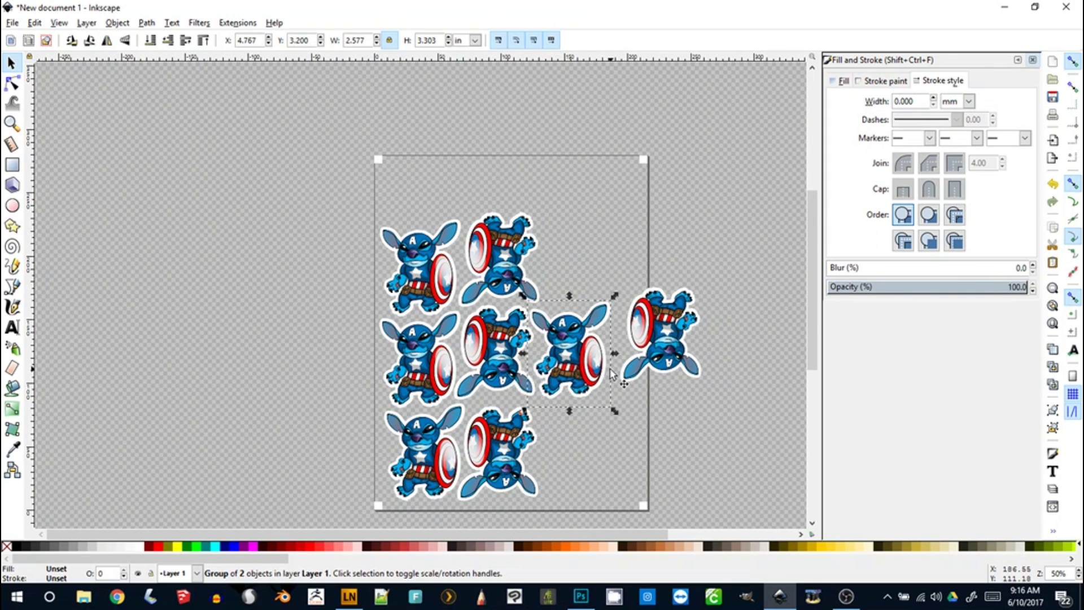
Step: Move the loose upside-down sticker to the top row's third column and rotate it upright, at about X 4.971 in, Y 6.160 in
{"action": "left_click_drag", "start_coordinate": [683, 362], "coordinate": [601, 273]}
{"action": "left_click", "coordinate": [582, 267]}
{"action": "left_click_drag", "start_coordinate": [624, 317], "coordinate": [514, 192]}
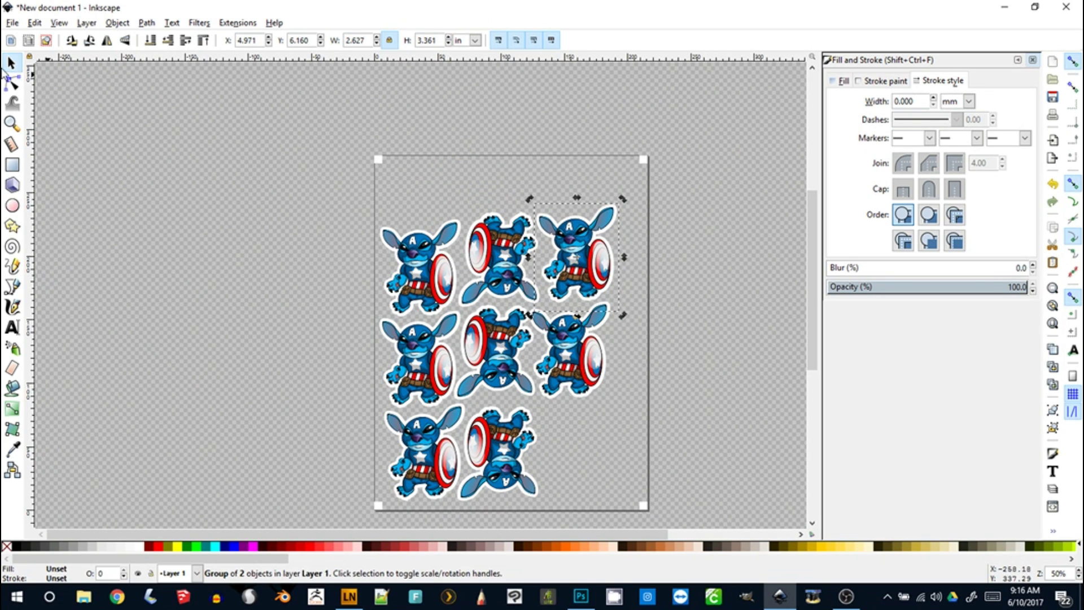
{"action": "left_click", "coordinate": [685, 266]}
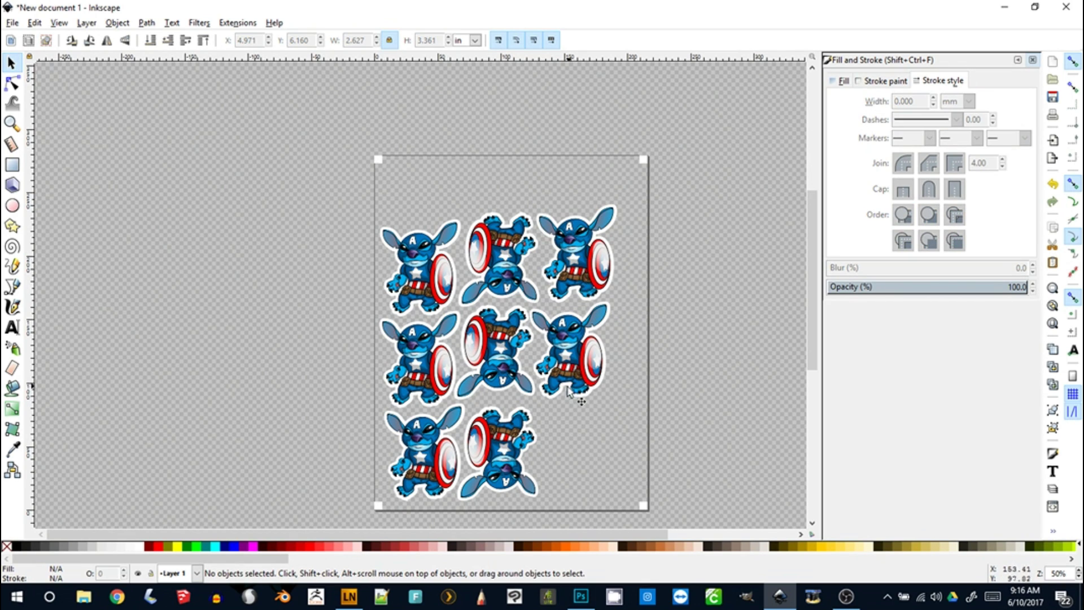
Step: Duplicate the top row's third sticker and place the copy in the bottom row's third column at about X 5.042 in, Y -0.036 in
{"action": "left_click", "coordinate": [576, 276]}
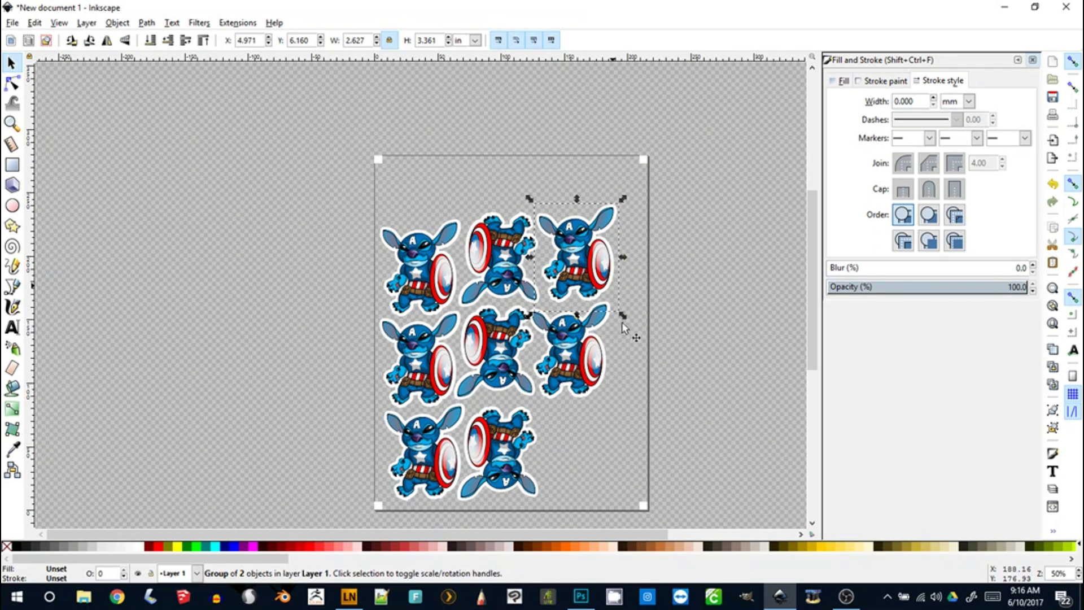
{"action": "left_click_drag", "start_coordinate": [579, 254], "coordinate": [581, 448]}
{"action": "left_click", "coordinate": [720, 299]}
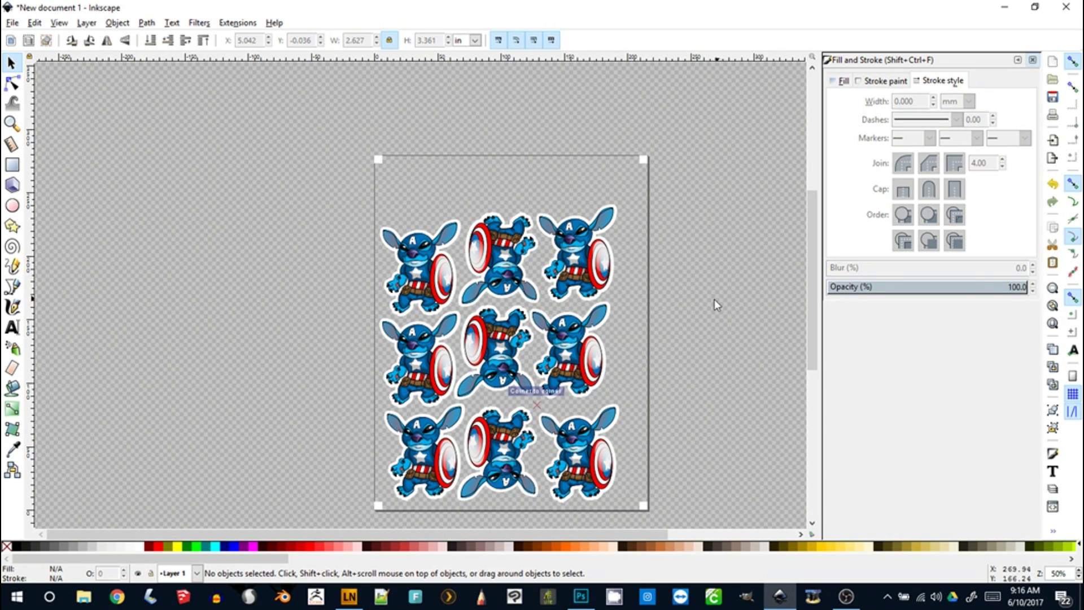
Step: Select all nine stickers and move them together to about X 0.354 in, Y 1.184 in, within the corner squares
{"action": "left_click_drag", "start_coordinate": [355, 203], "coordinate": [648, 484]}
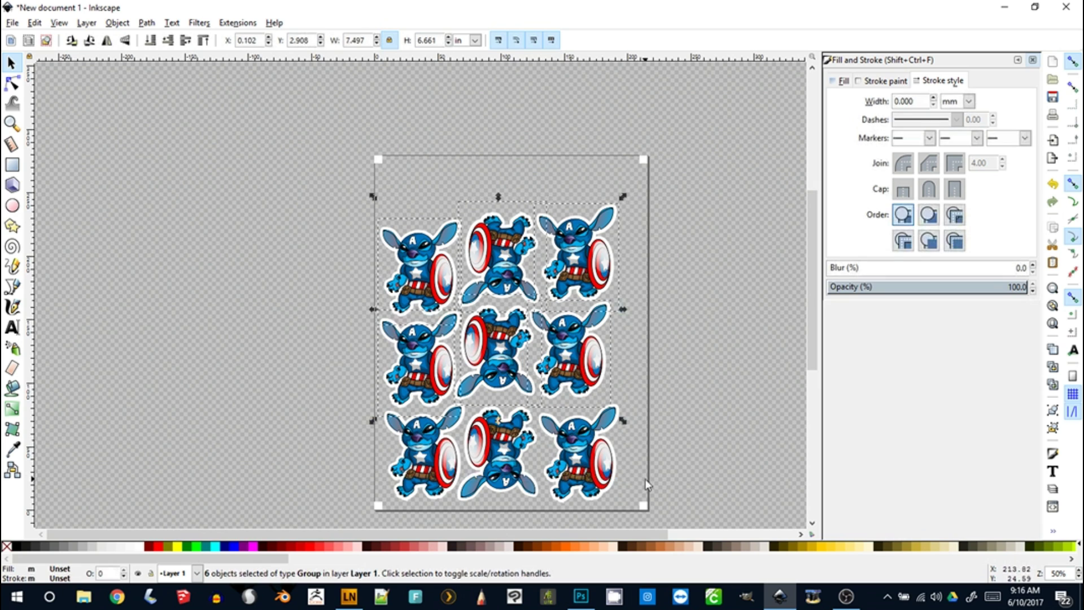
{"action": "left_click", "coordinate": [698, 397]}
{"action": "left_click_drag", "start_coordinate": [364, 223], "coordinate": [623, 501]}
{"action": "left_click", "coordinate": [505, 477], "text": "shift"}
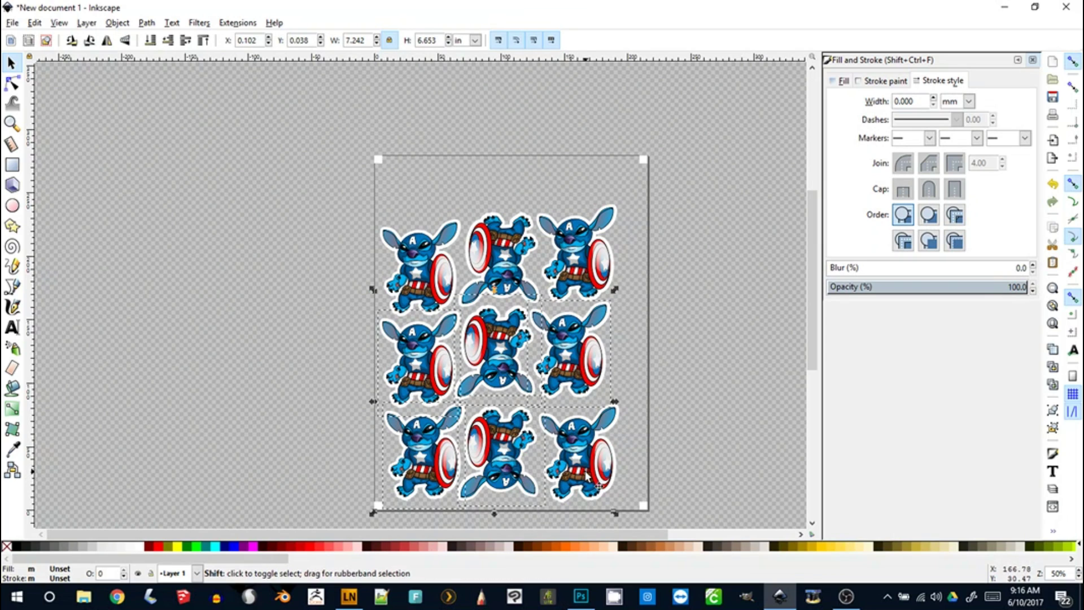
{"action": "left_click_drag", "start_coordinate": [567, 367], "coordinate": [464, 274]}
{"action": "left_click", "coordinate": [489, 277], "text": "shift"}
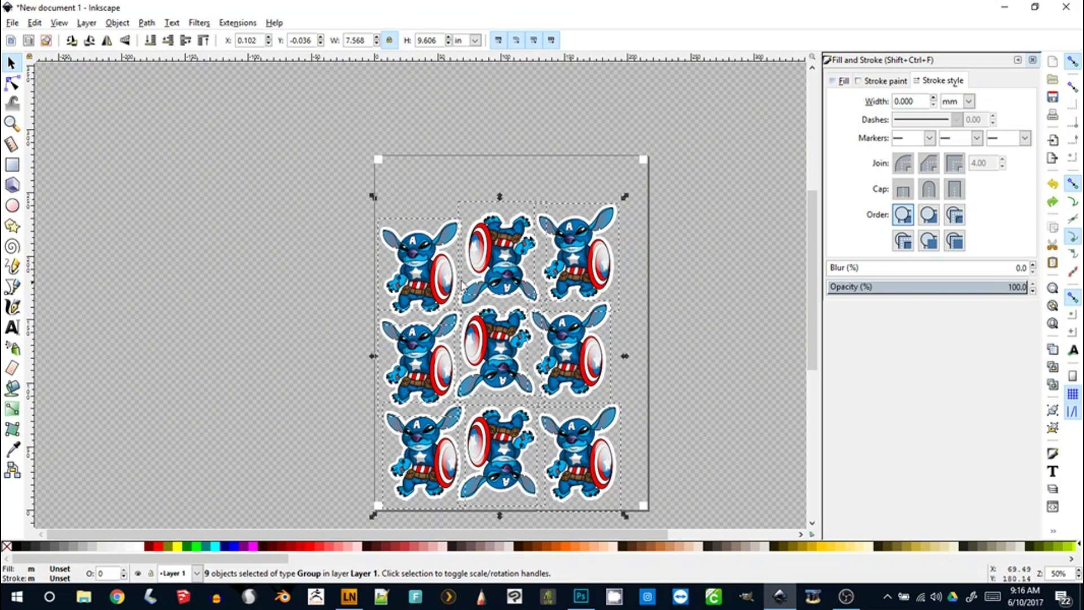
{"action": "mouse_move", "coordinate": [438, 277]}
{"action": "left_mouse_down"}
{"action": "mouse_move", "coordinate": [430, 227]}
{"action": "mouse_move", "coordinate": [447, 229]}
{"action": "mouse_move", "coordinate": [438, 235]}
{"action": "left_mouse_up"}
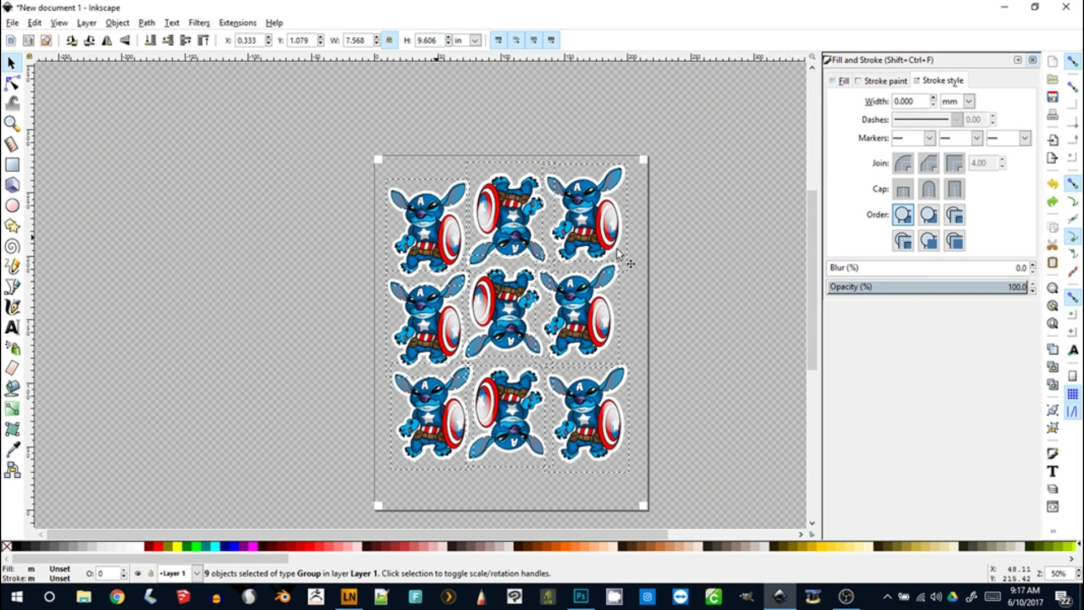
{"action": "left_click", "coordinate": [723, 284]}
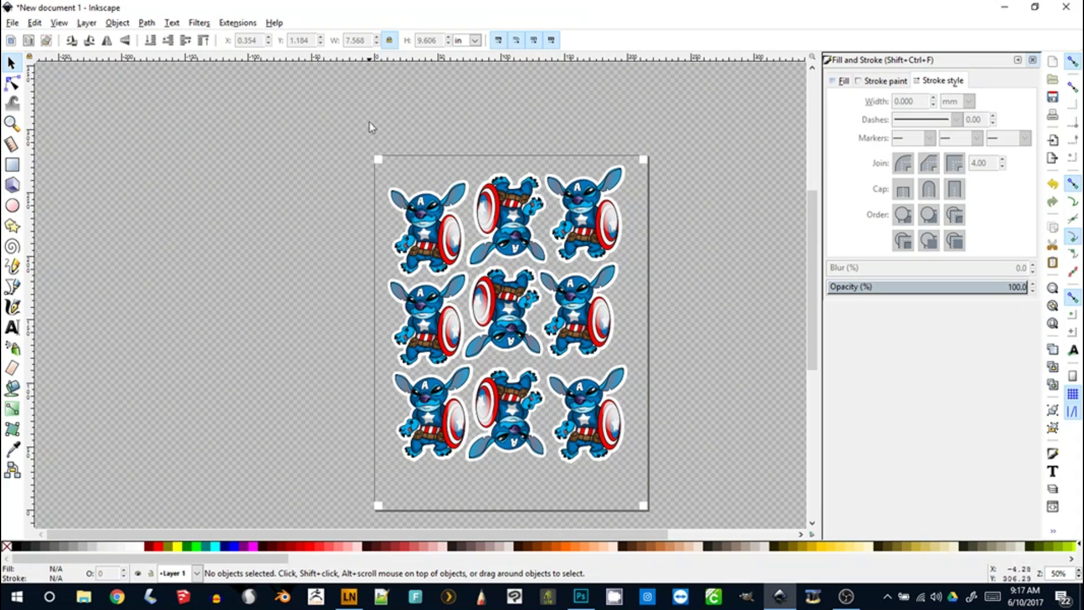
Step: Set up a PNG export of the whole page area at 300 dpi
{"action": "left_click", "coordinate": [35, 23]}
{"action": "mouse_move", "coordinate": [13, 27]}
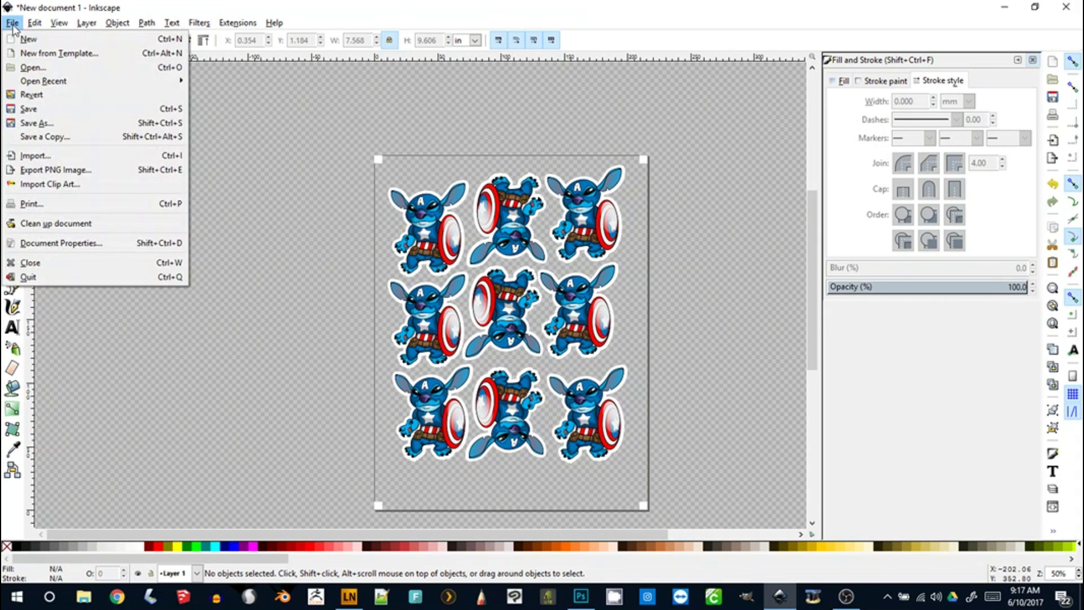
{"action": "left_click", "coordinate": [40, 170]}
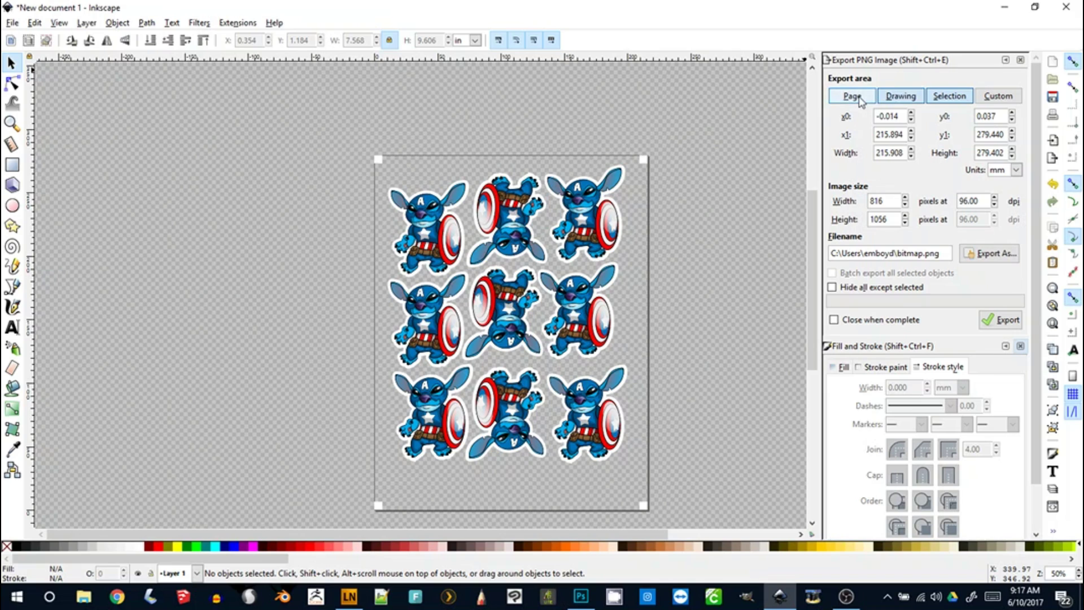
{"action": "left_click", "coordinate": [914, 101]}
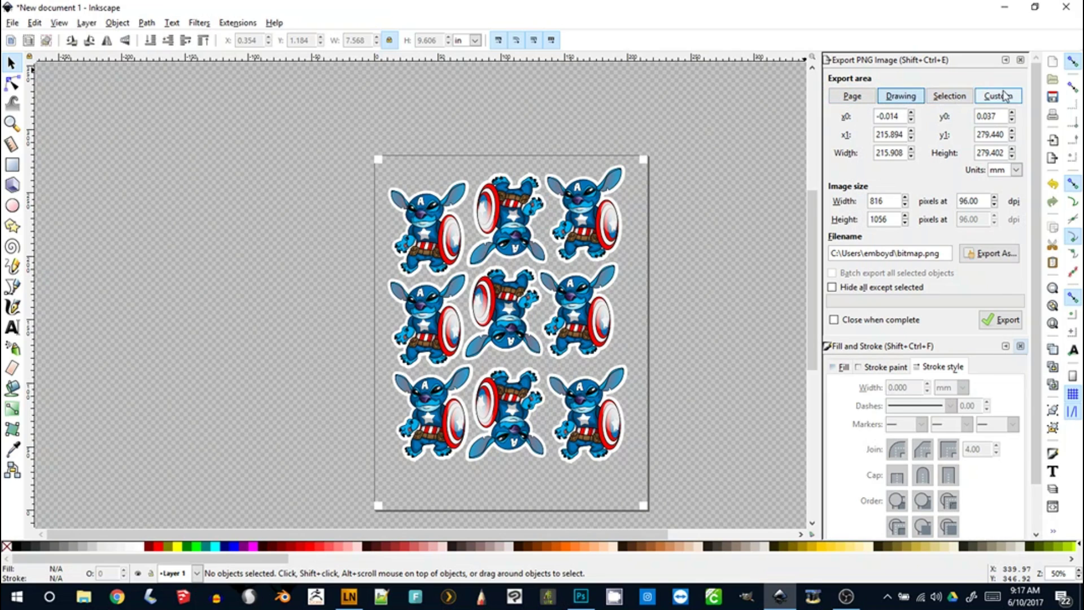
{"action": "left_click", "coordinate": [854, 98]}
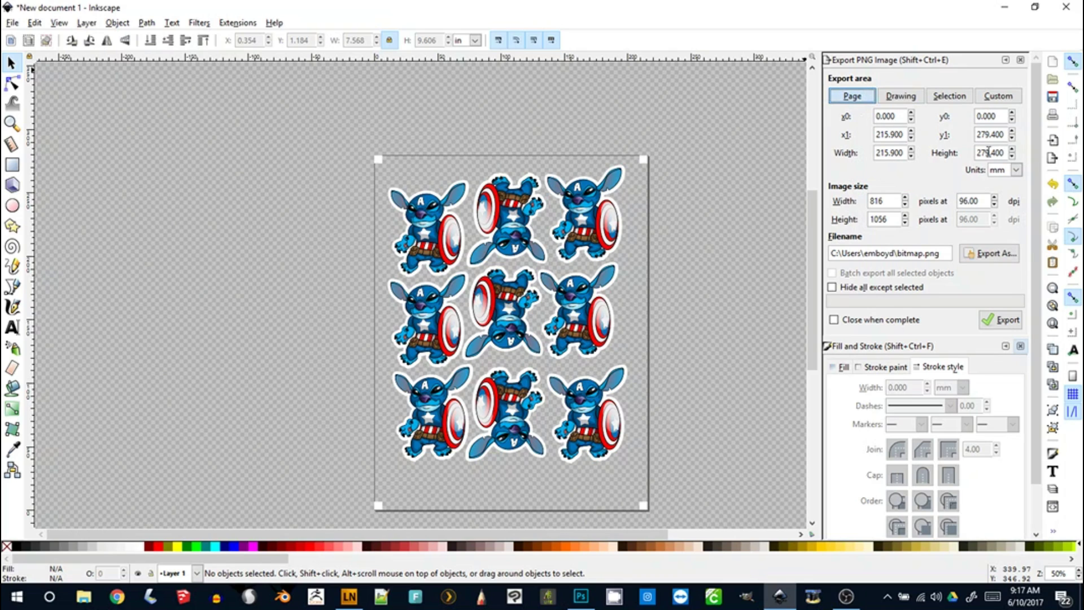
{"action": "left_click_drag", "start_coordinate": [984, 201], "coordinate": [906, 202]}
{"action": "scroll", "coordinate": [940, 251], "scroll_direction": "down", "scroll_amount": 1}
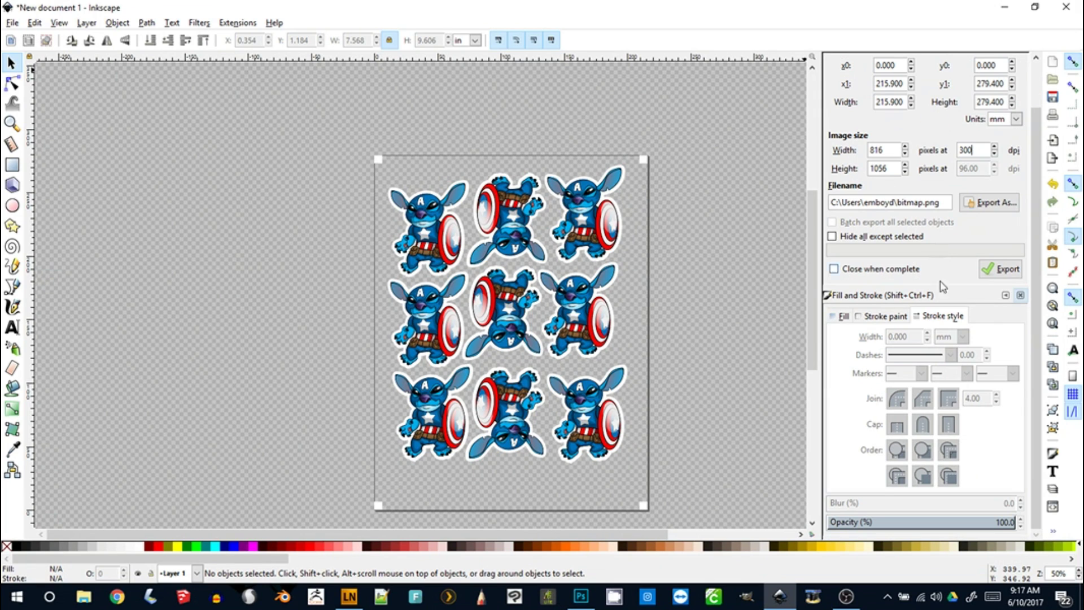
{"action": "scroll", "coordinate": [920, 197], "scroll_direction": "up", "scroll_amount": 1}
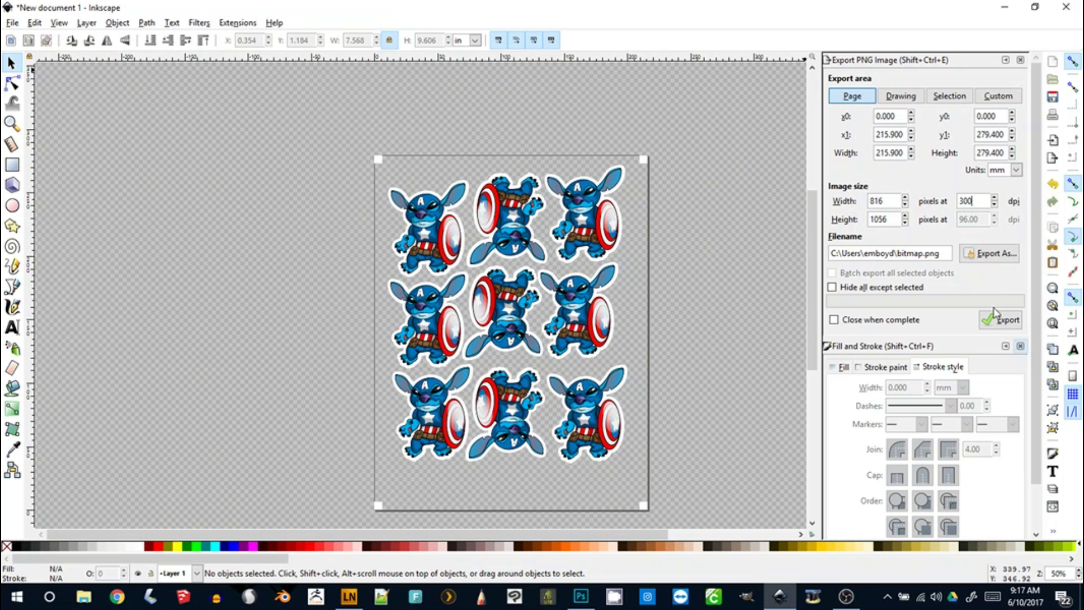
Step: Set the export destination to bitmap.png on the Desktop
{"action": "left_click", "coordinate": [995, 254]}
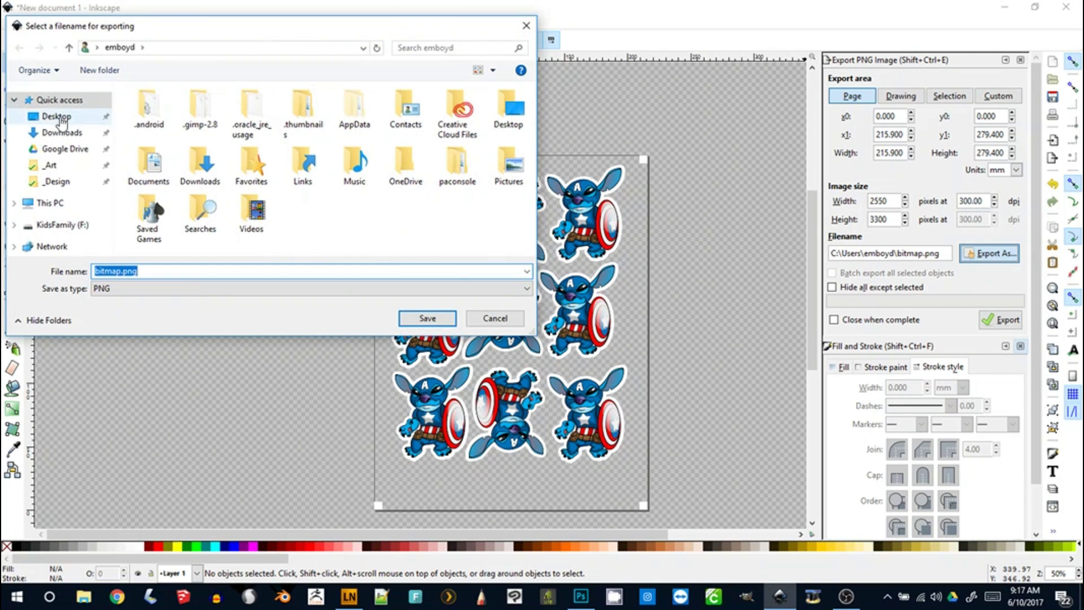
{"action": "left_click", "coordinate": [55, 116]}
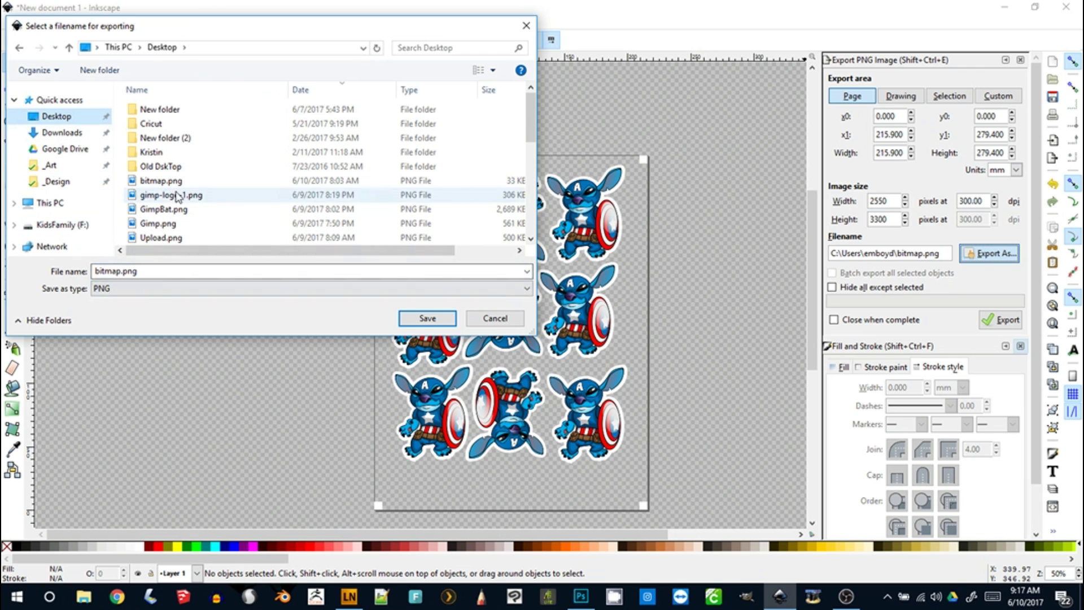
{"action": "left_click", "coordinate": [426, 317]}
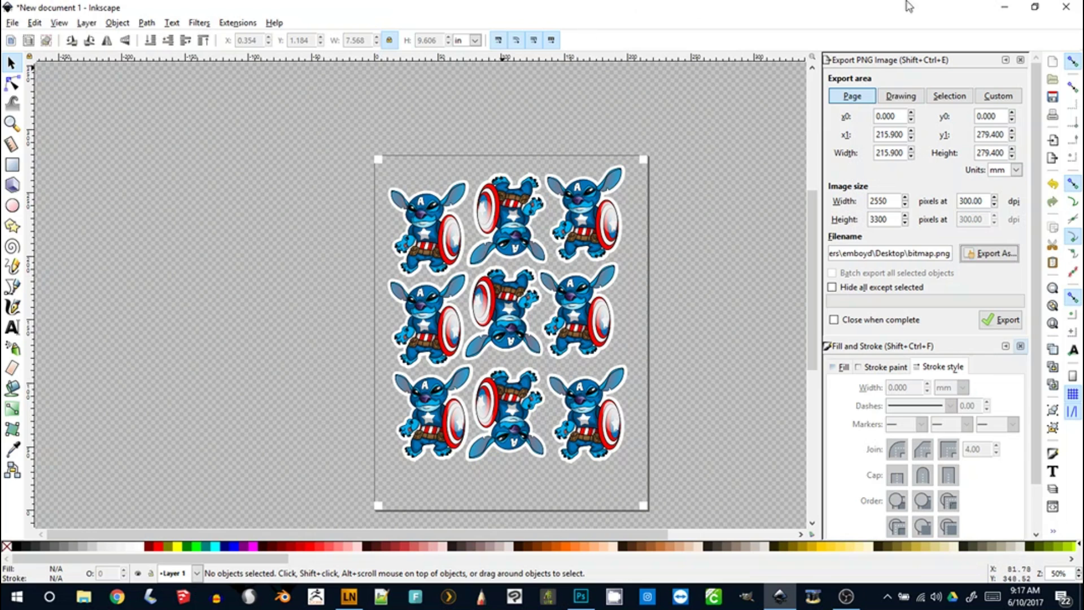
Step: Switch to File Explorer and open bitmap.png from the Desktop to check the exported image
{"action": "left_click", "coordinate": [1003, 10]}
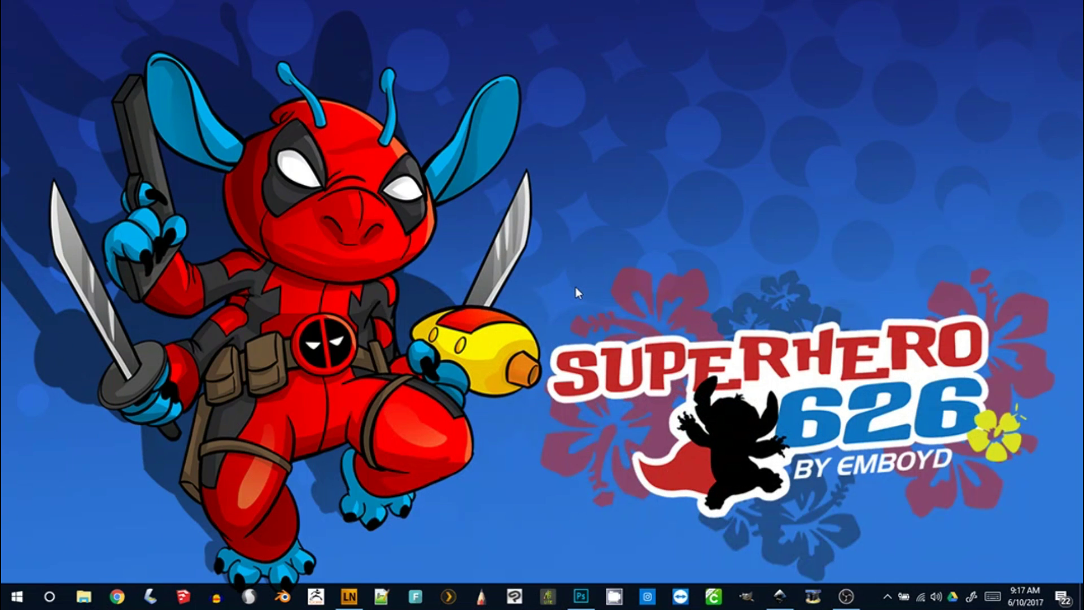
{"action": "key", "text": "super+e"}
{"action": "left_click", "coordinate": [178, 165]}
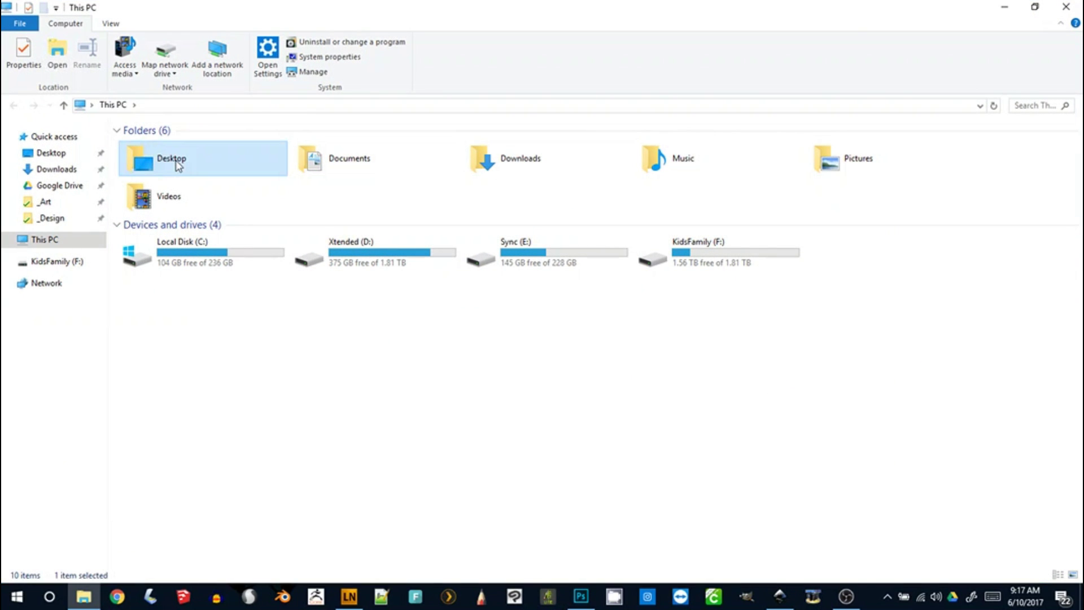
{"action": "double_click", "coordinate": [141, 165]}
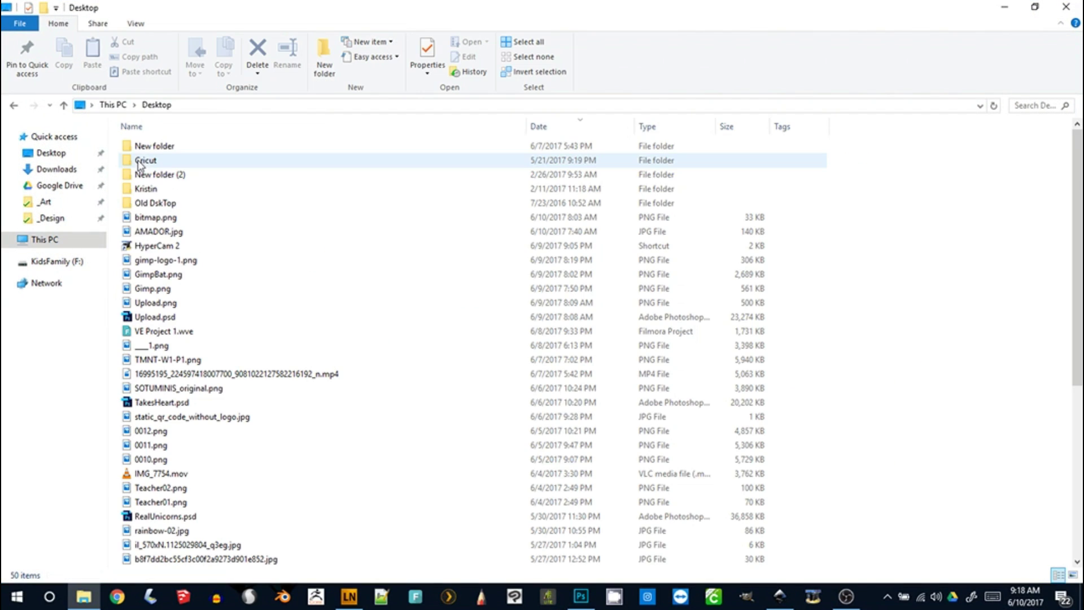
{"action": "double_click", "coordinate": [144, 220]}
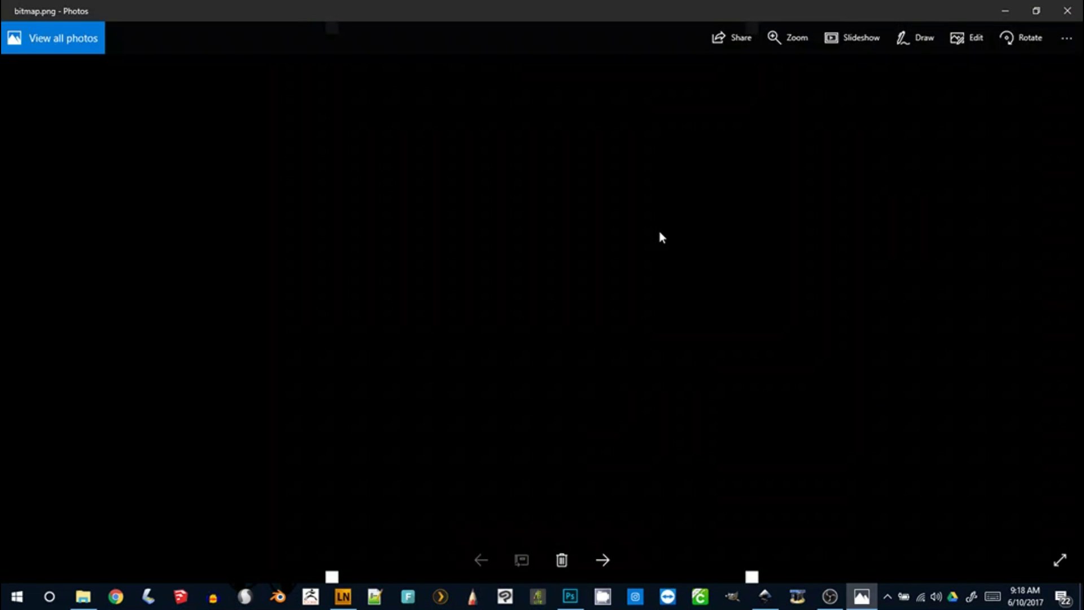
{"action": "left_click", "coordinate": [1067, 10]}
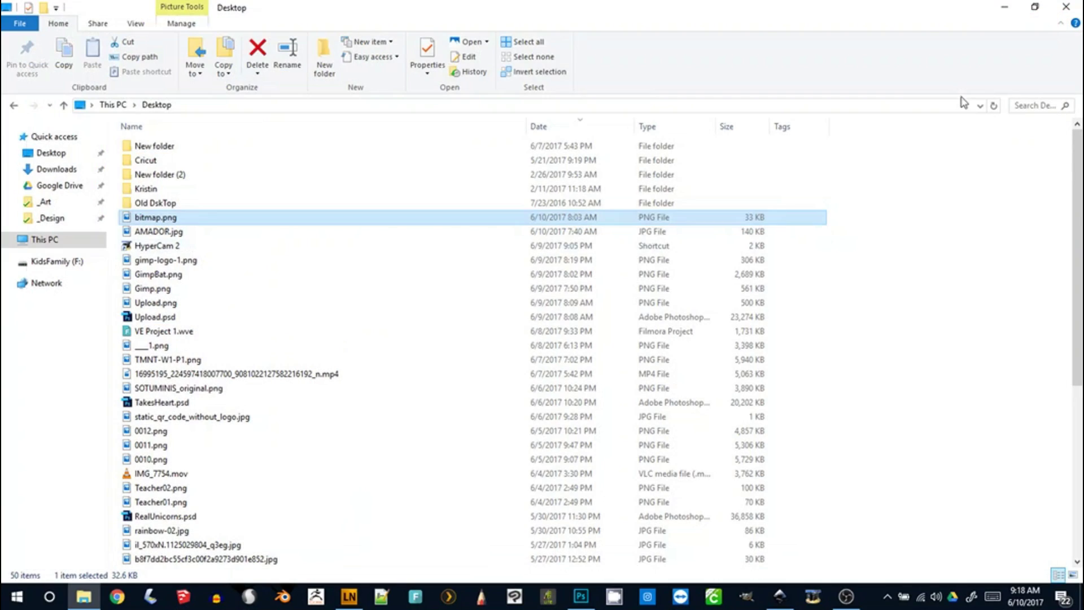
{"action": "double_click", "coordinate": [164, 220]}
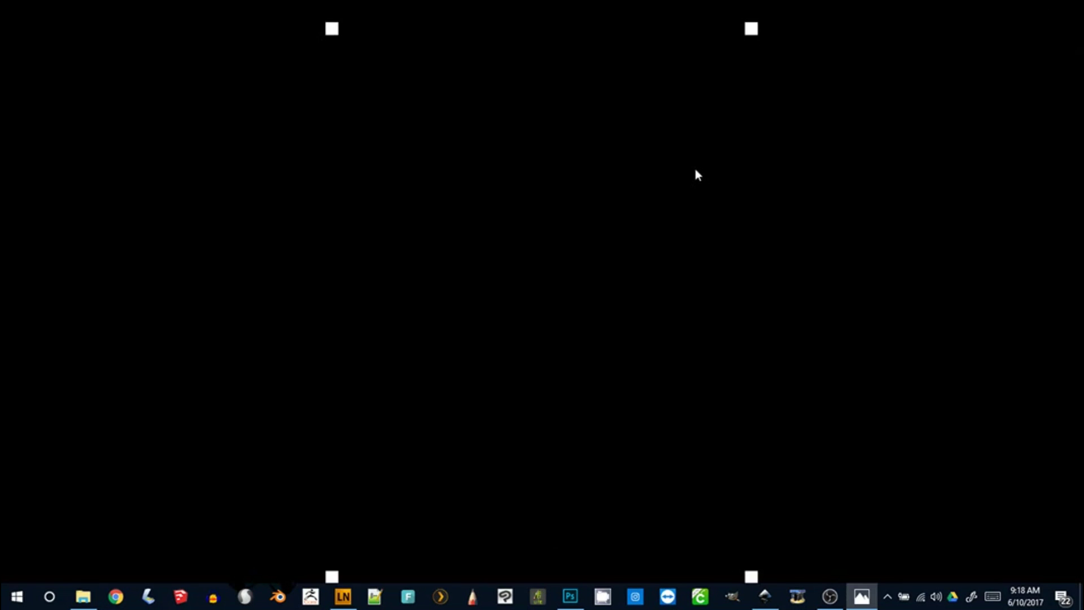
{"action": "left_click", "coordinate": [1067, 10]}
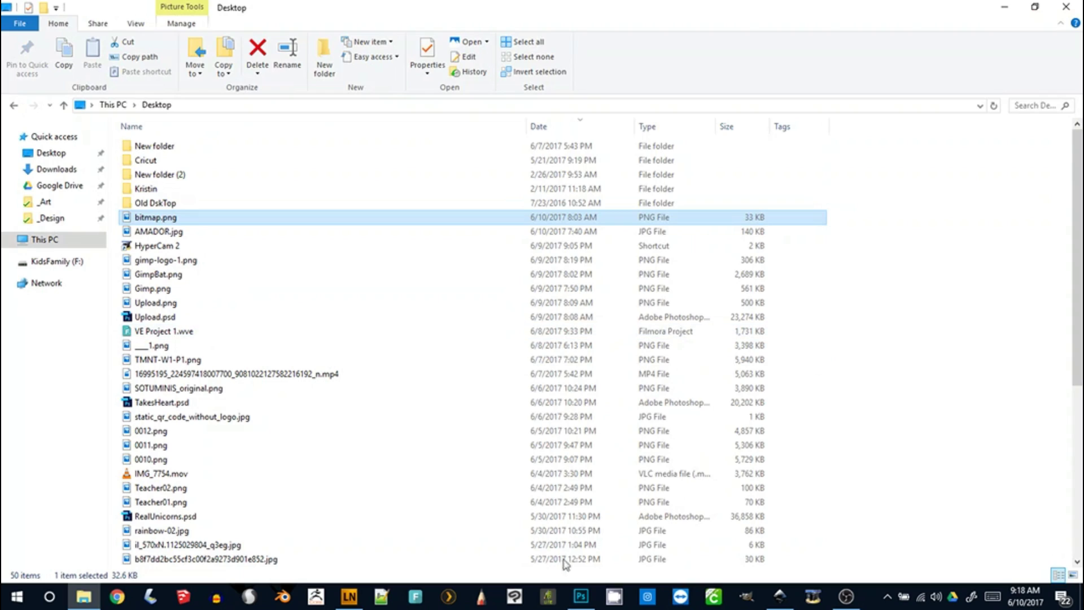
{"action": "left_click", "coordinate": [1003, 8]}
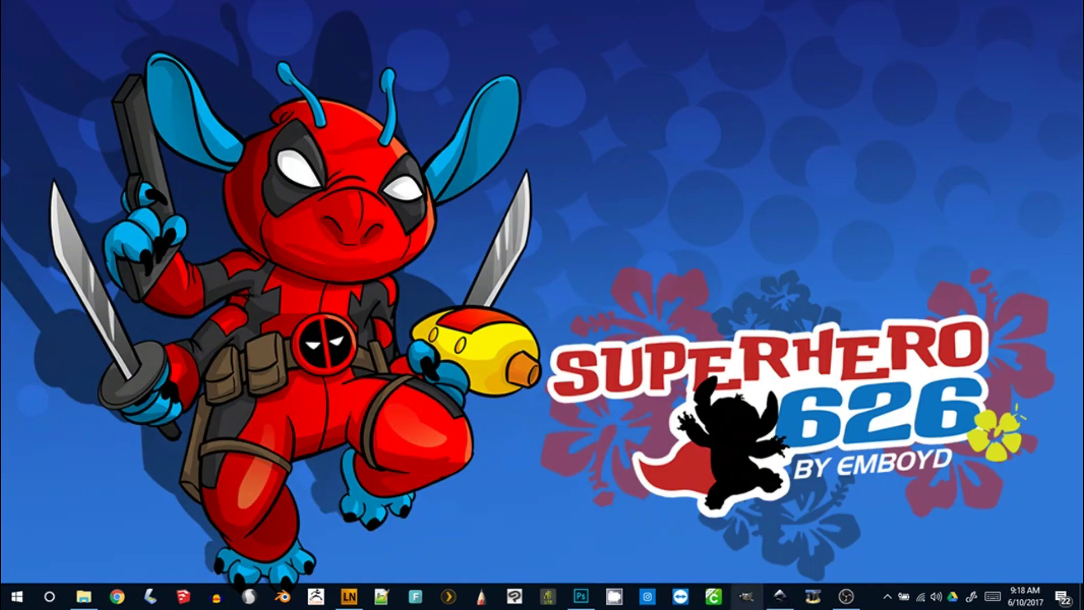
Step: Switch back to Inkscape and export the page area to bitmap.png, replacing the existing file
{"action": "left_click", "coordinate": [780, 596]}
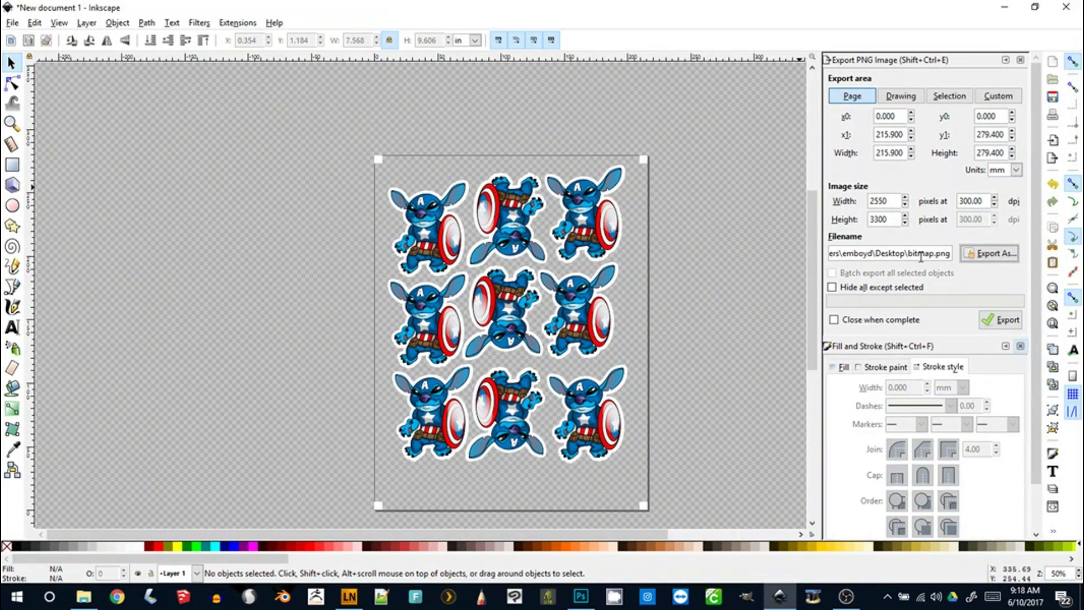
{"action": "left_click", "coordinate": [974, 255]}
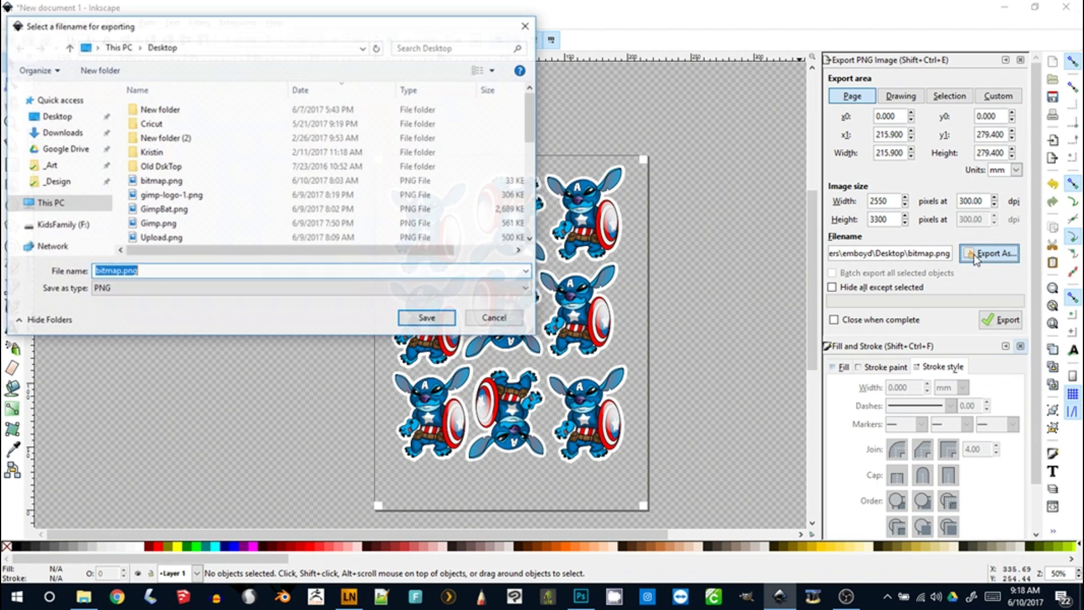
{"action": "left_click", "coordinate": [526, 25]}
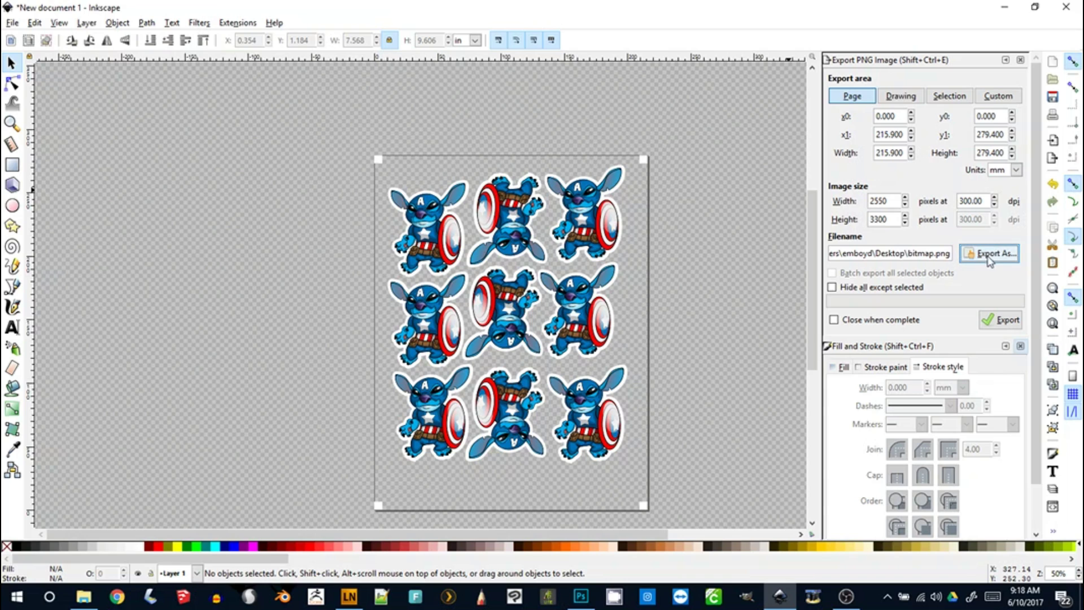
{"action": "left_click", "coordinate": [998, 321]}
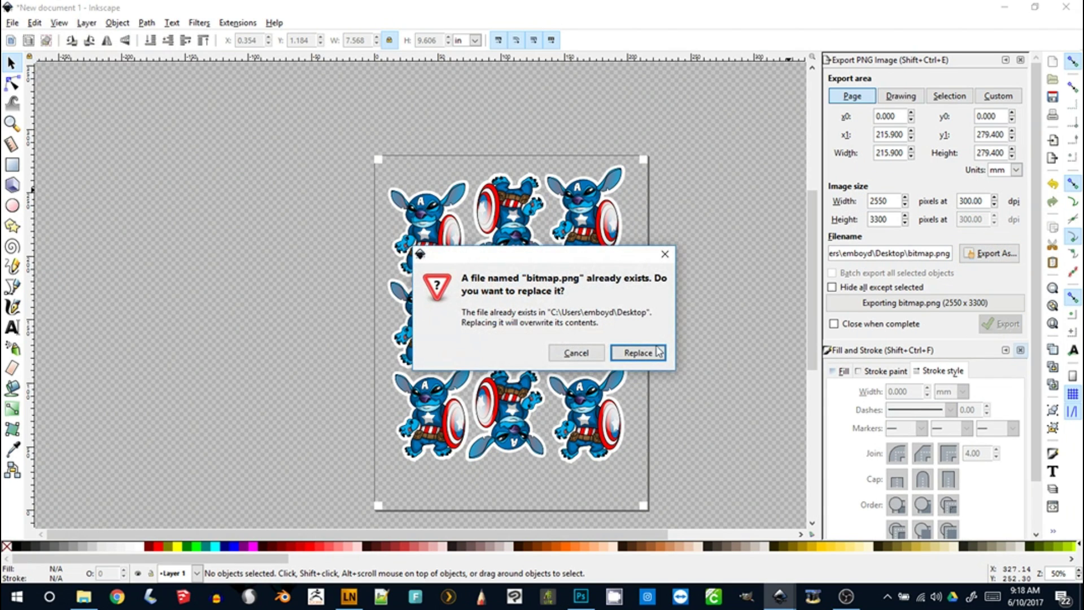
{"action": "left_click", "coordinate": [658, 352]}
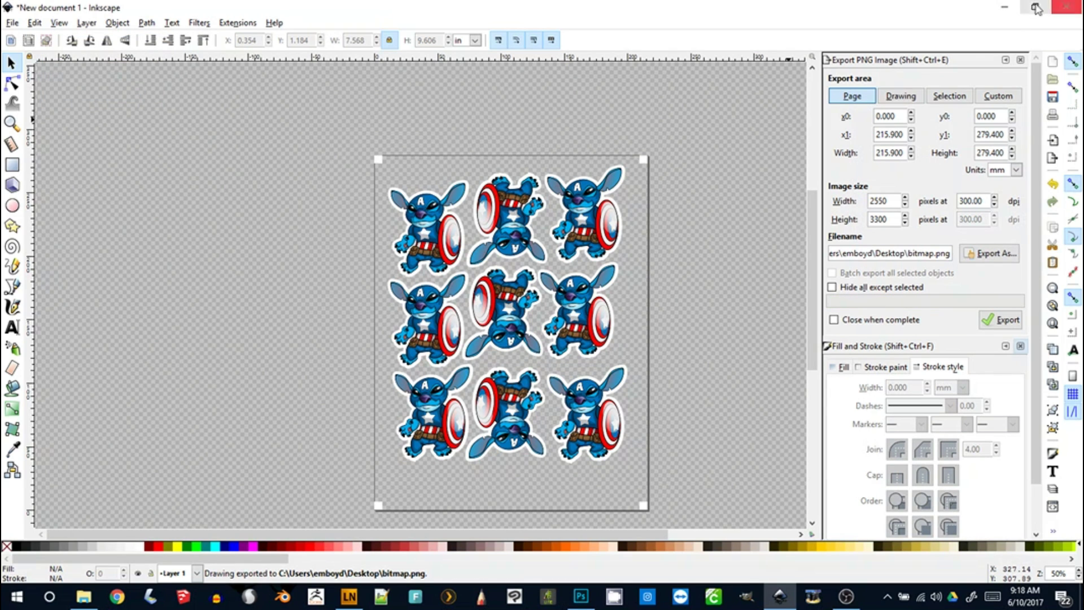
Step: Switch to File Explorer, open bitmap.png to check the exported sticker page, and close the image
{"action": "left_click", "coordinate": [1006, 8]}
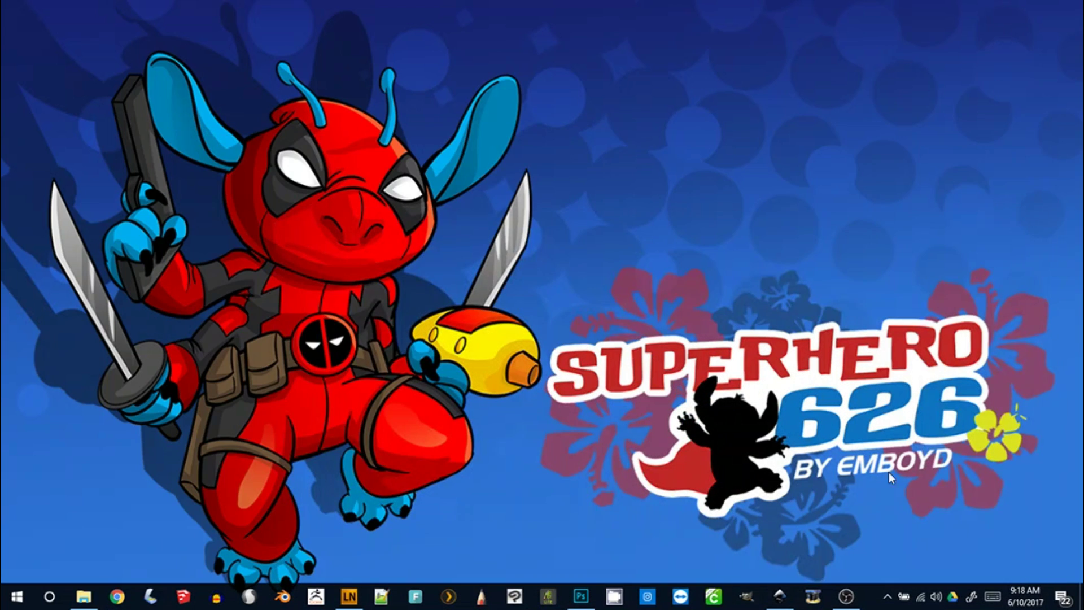
{"action": "left_click", "coordinate": [83, 596]}
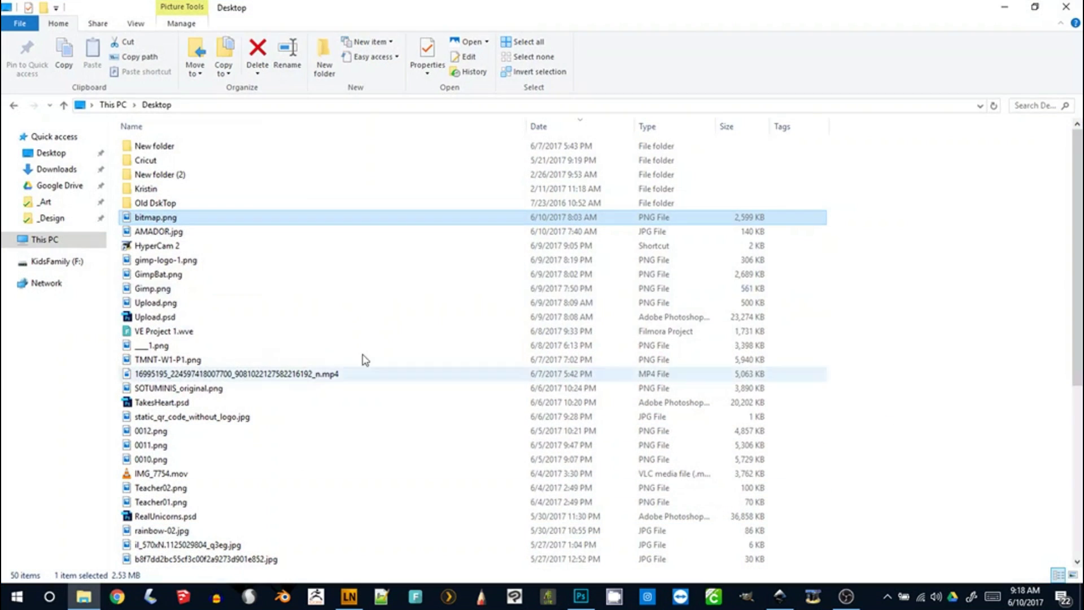
{"action": "double_click", "coordinate": [170, 221]}
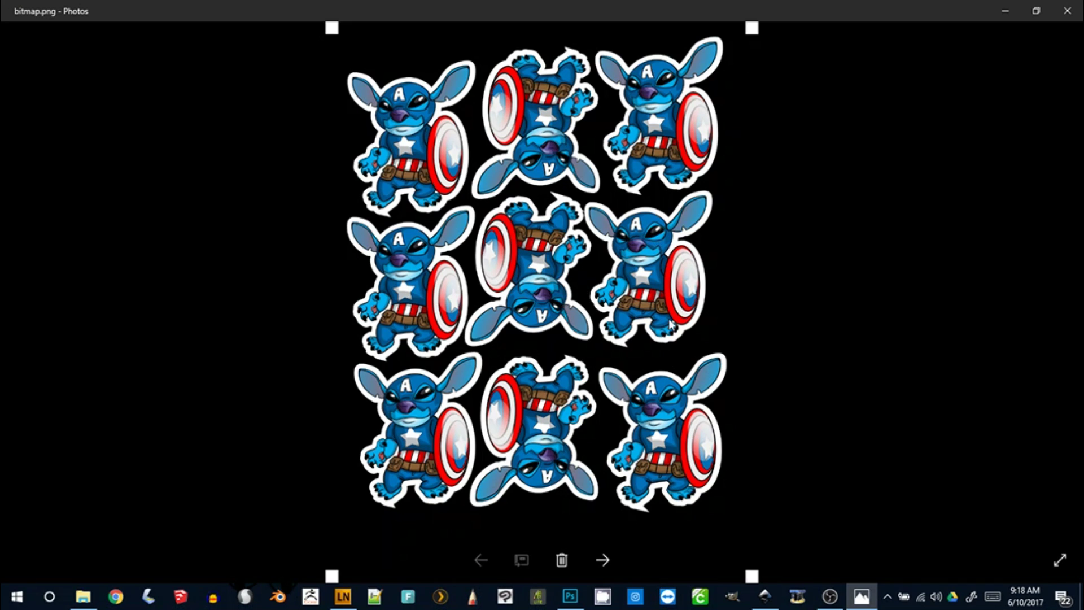
{"action": "left_click", "coordinate": [1070, 9]}
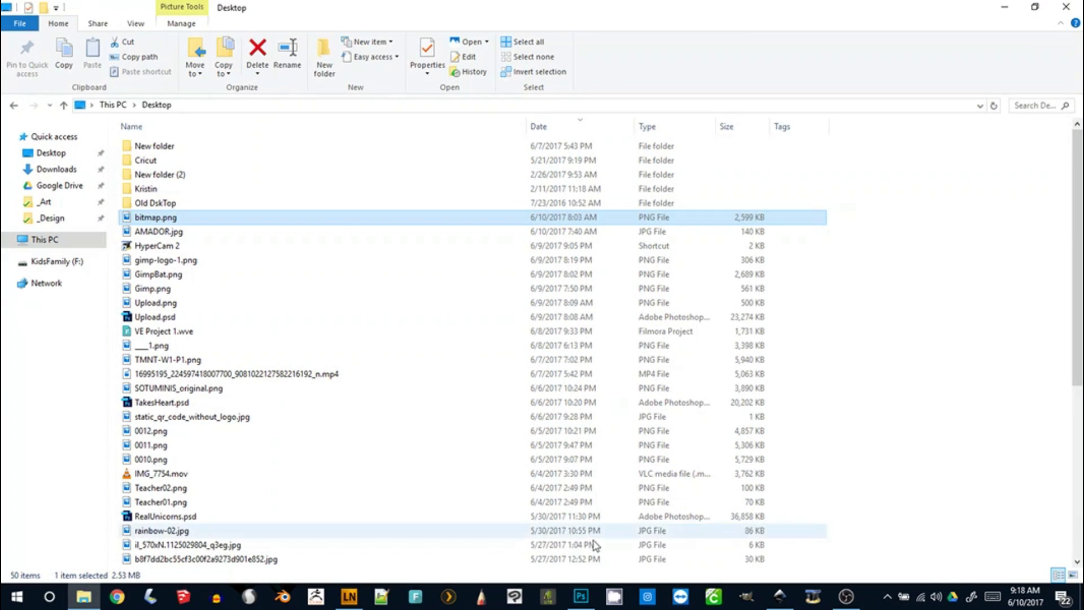
Step: Return to Inkscape and export the drawing area at 300 dpi, overwriting bitmap.png
{"action": "left_click", "coordinate": [784, 599]}
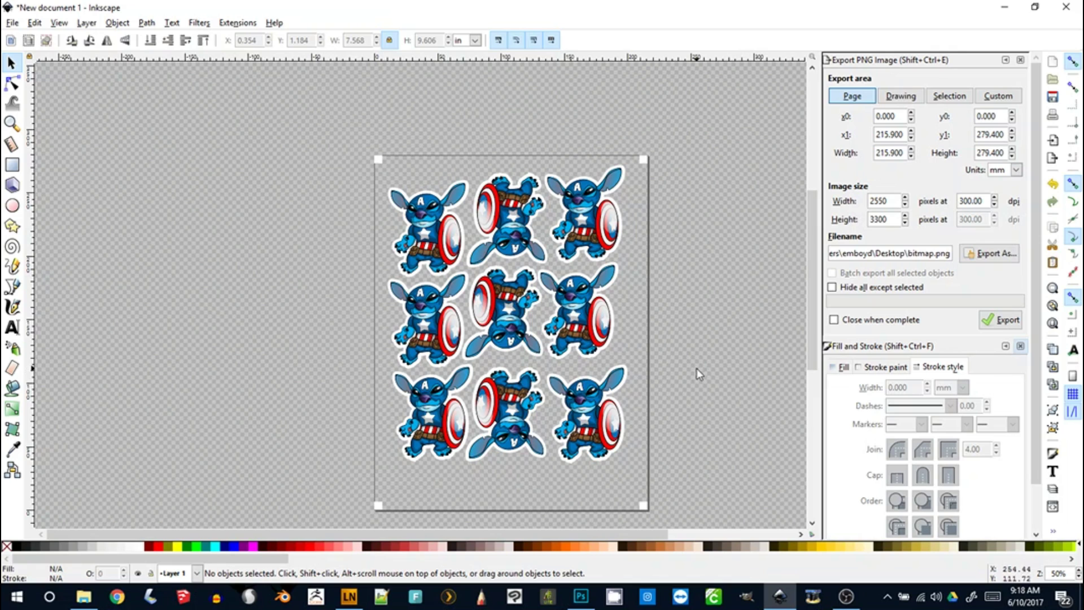
{"action": "left_click", "coordinate": [524, 323]}
{"action": "left_click", "coordinate": [664, 325]}
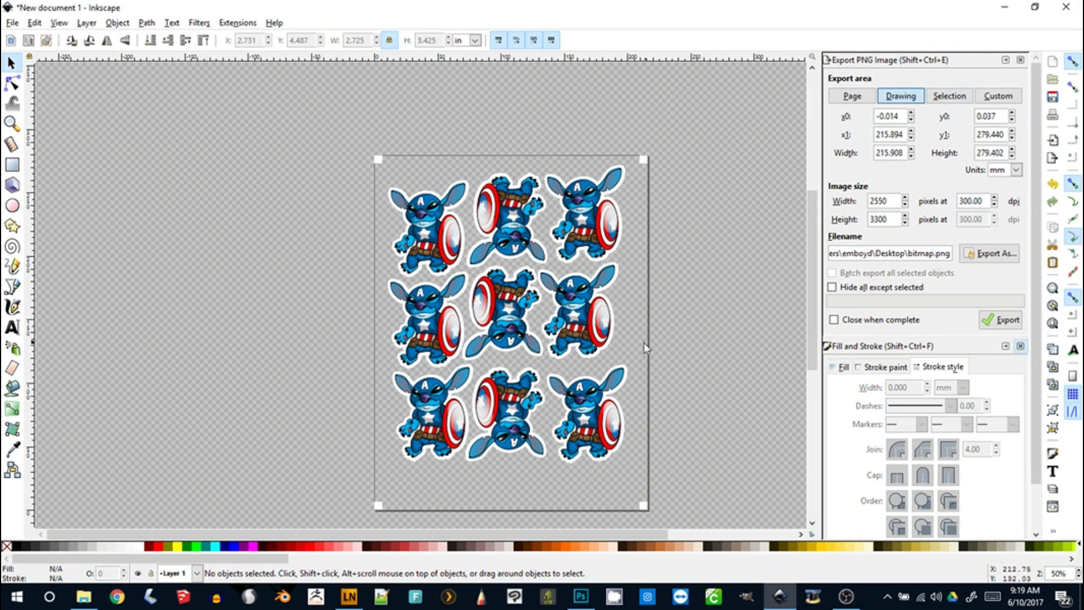
{"action": "left_click", "coordinate": [998, 317]}
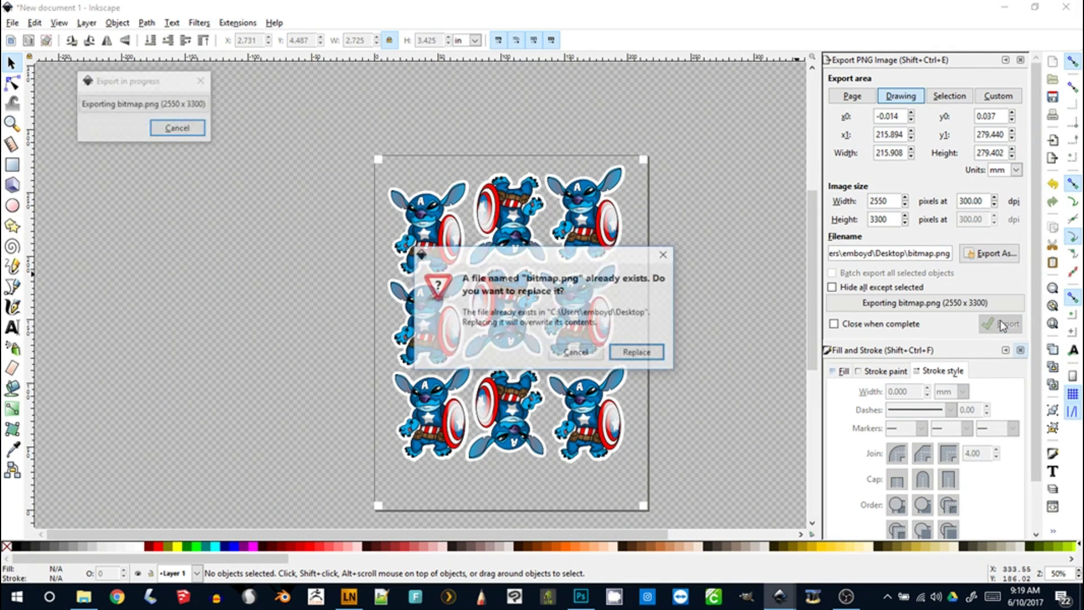
{"action": "left_click", "coordinate": [634, 354]}
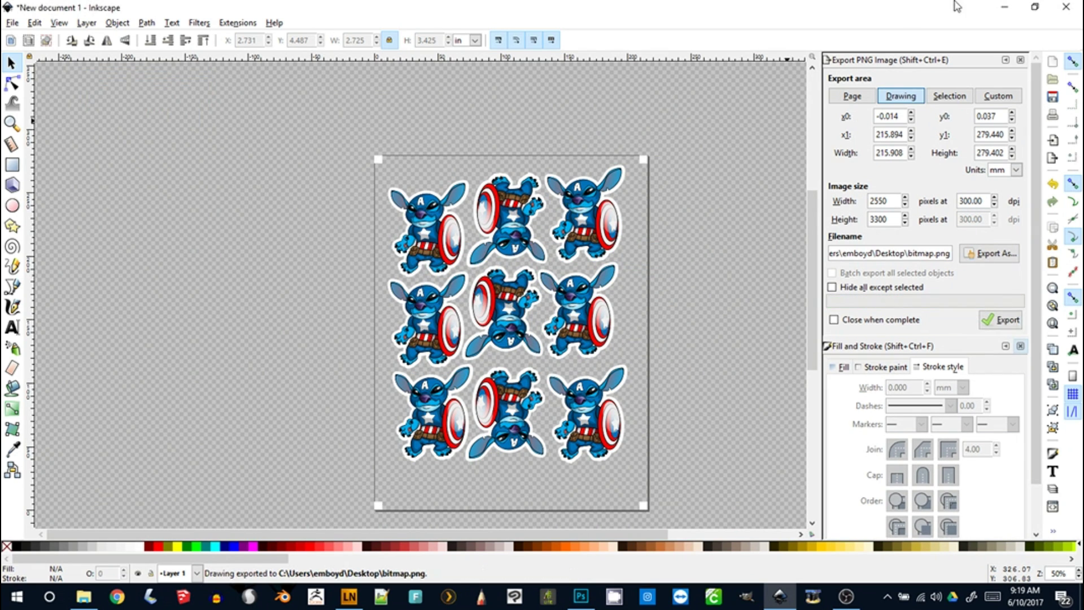
Step: Switch to File Explorer, open bitmap.png in Photos, and bring up its print settings
{"action": "left_click", "coordinate": [1004, 7]}
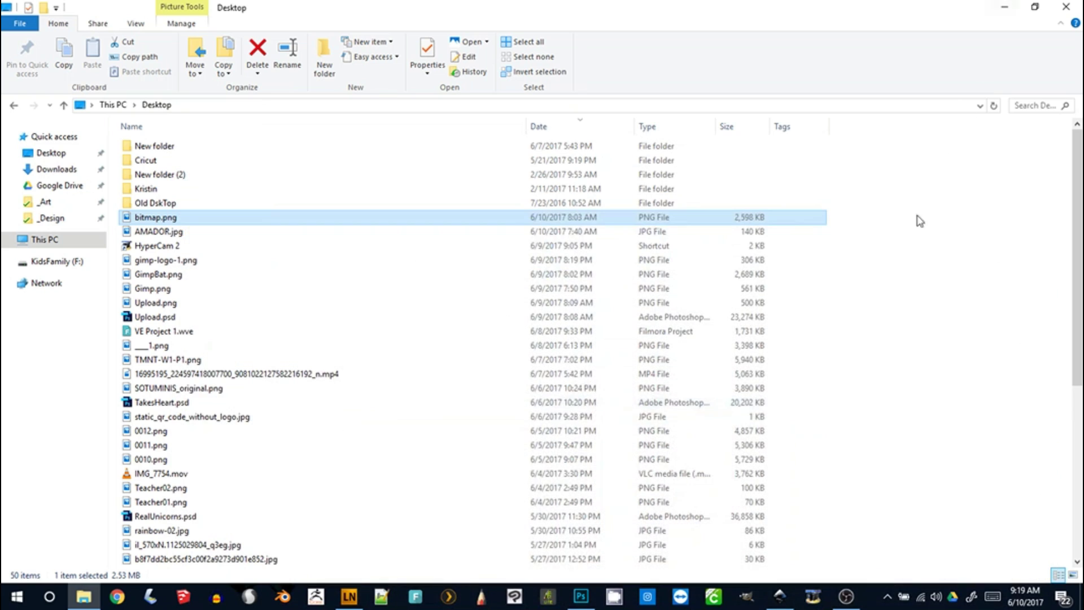
{"action": "double_click", "coordinate": [130, 219]}
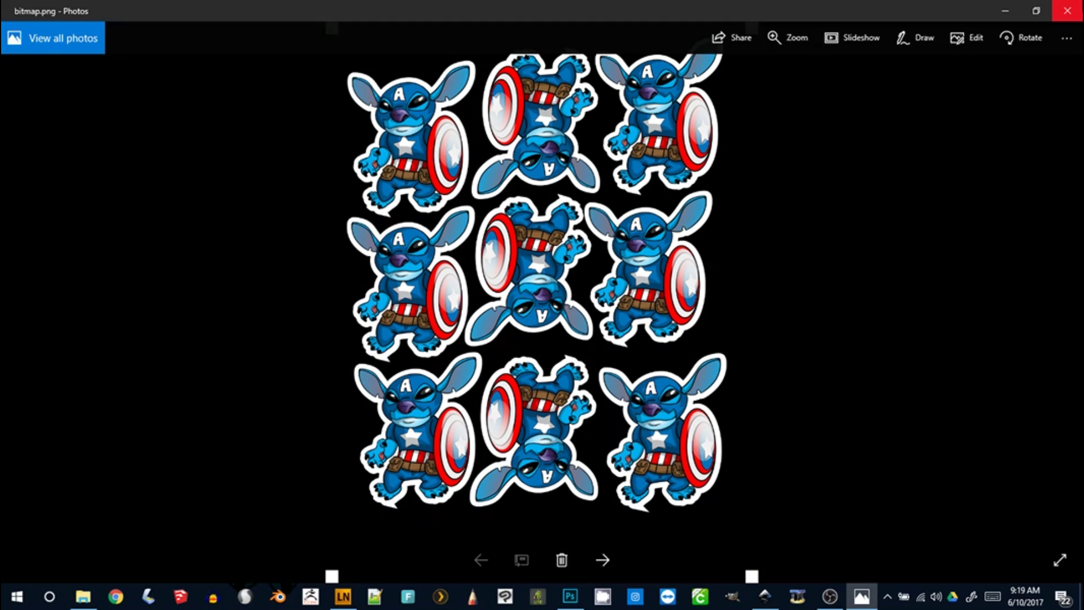
{"action": "right_click", "coordinate": [482, 303]}
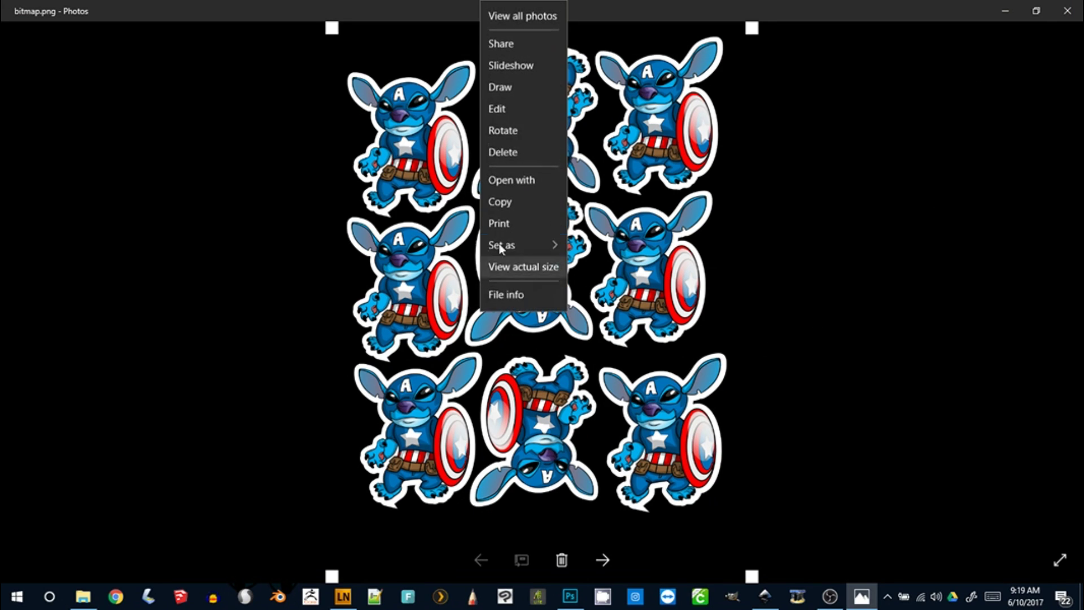
{"action": "left_click", "coordinate": [499, 224]}
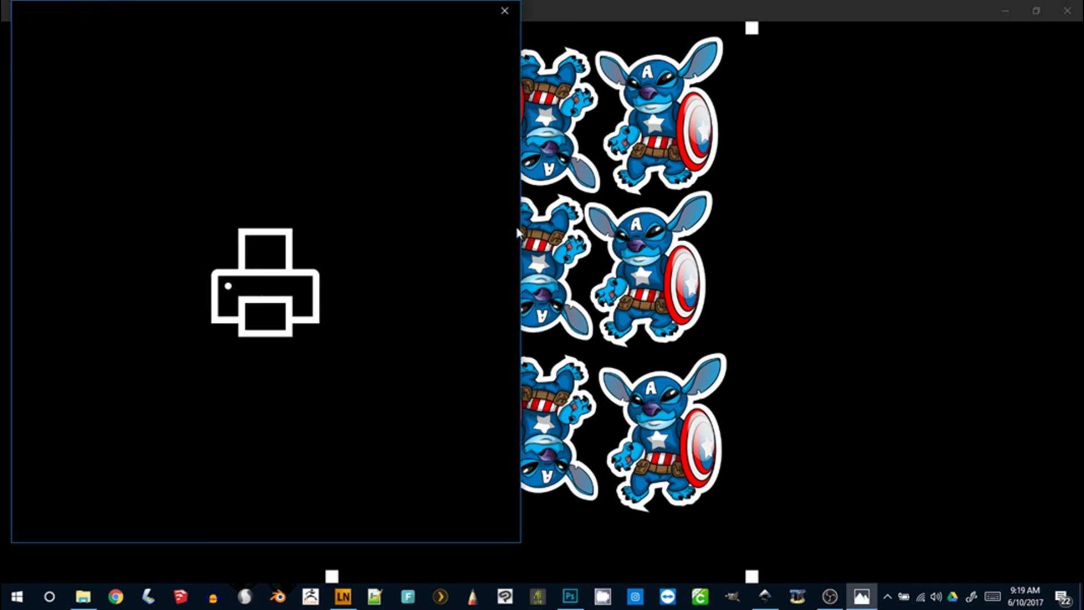
{"action": "left_click_drag", "start_coordinate": [368, 19], "coordinate": [617, 22]}
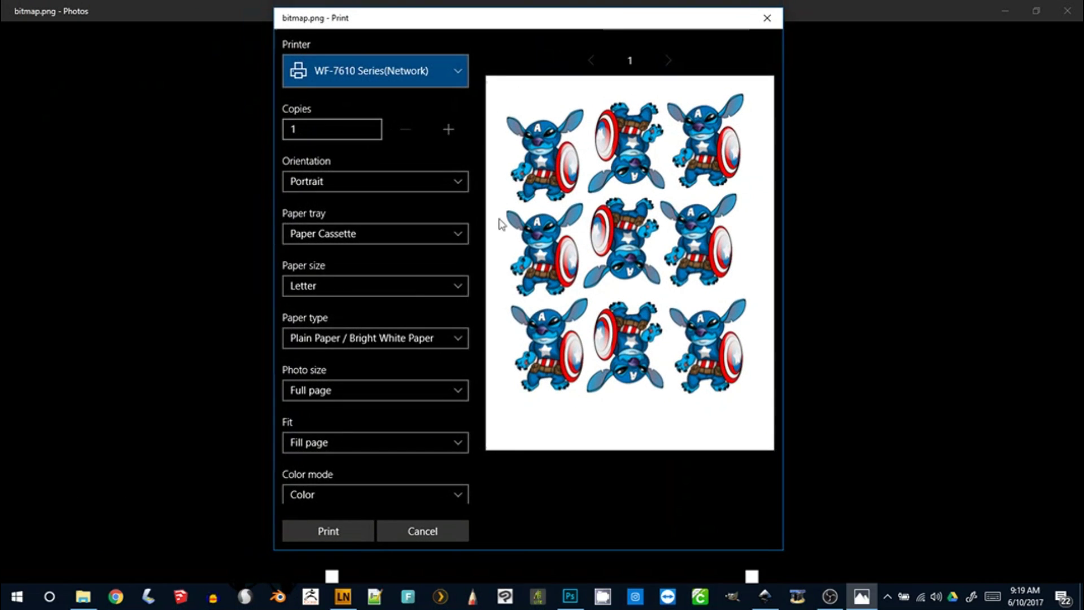
Step: Set the image's print options to Rear Paper Feed Slot and Premium Photo Paper Semi-Gloss
{"action": "left_click", "coordinate": [335, 240]}
{"action": "left_click", "coordinate": [323, 254]}
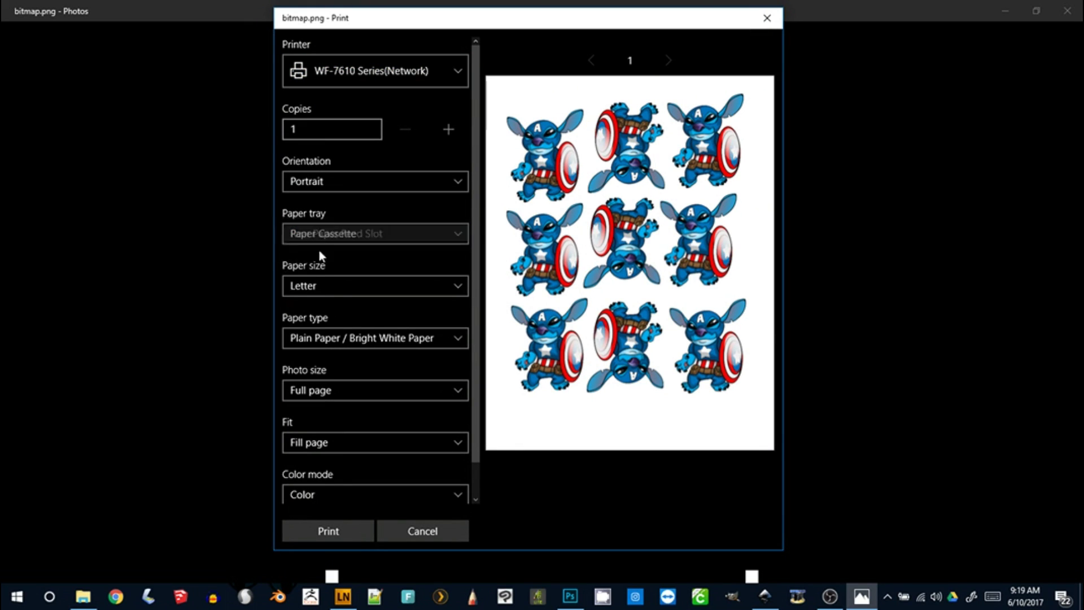
{"action": "left_click", "coordinate": [339, 338]}
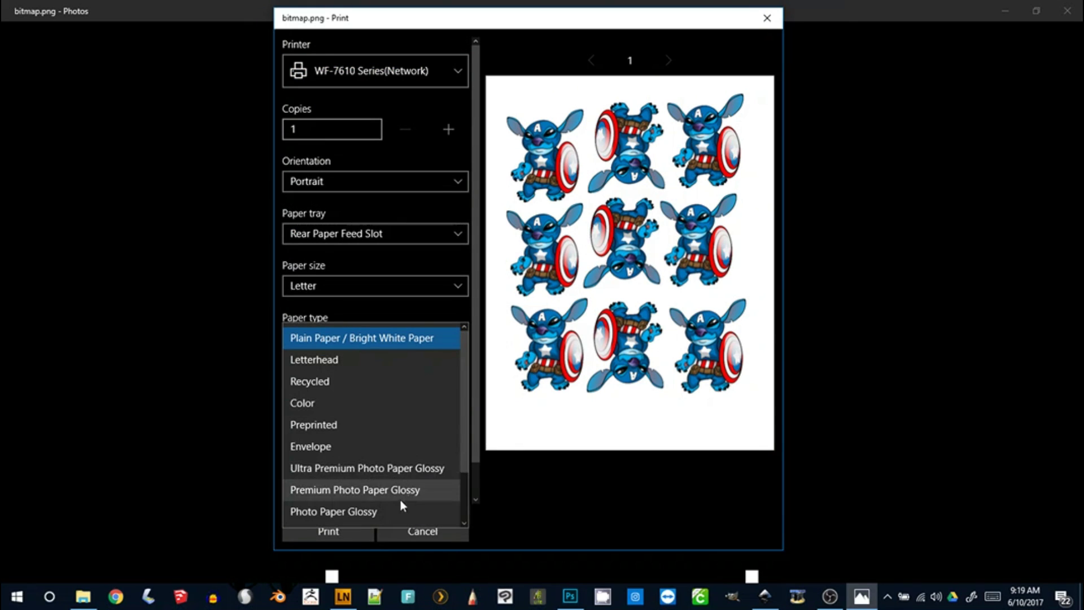
{"action": "scroll", "coordinate": [400, 500], "scroll_direction": "down", "scroll_amount": 1}
{"action": "left_click", "coordinate": [415, 469]}
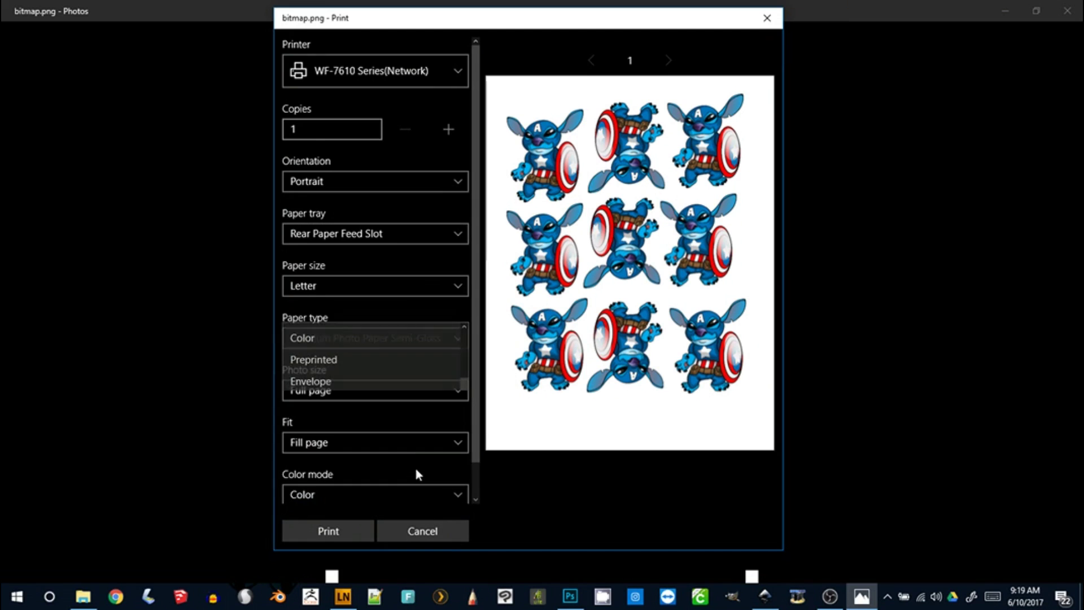
{"action": "scroll", "coordinate": [368, 356], "scroll_direction": "down", "scroll_amount": 1}
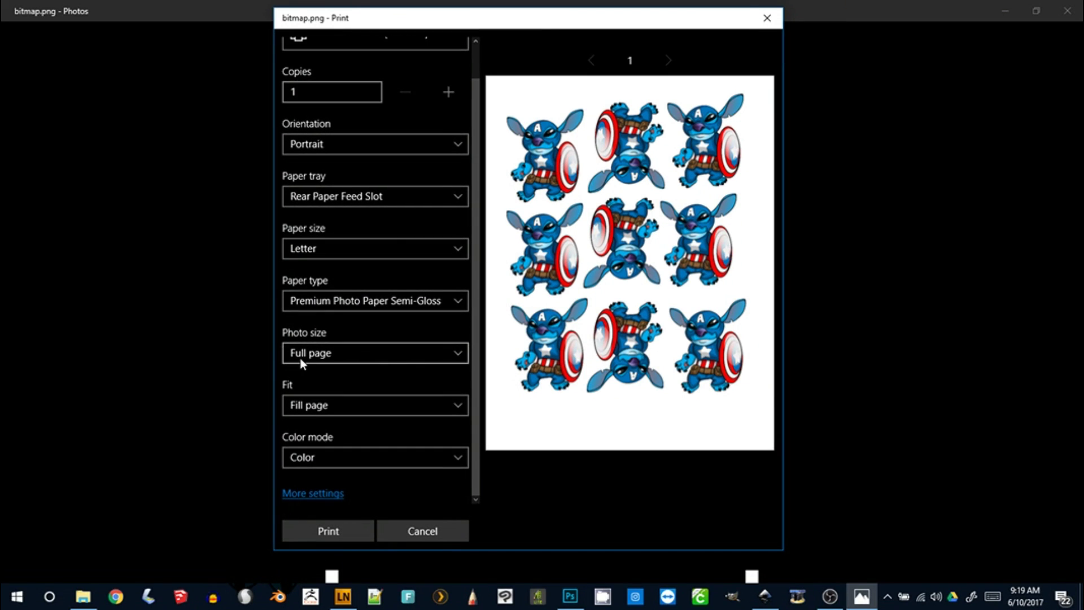
Step: Examine the additional print settings, and close the print dialog and the image without printing
{"action": "left_click", "coordinate": [306, 498]}
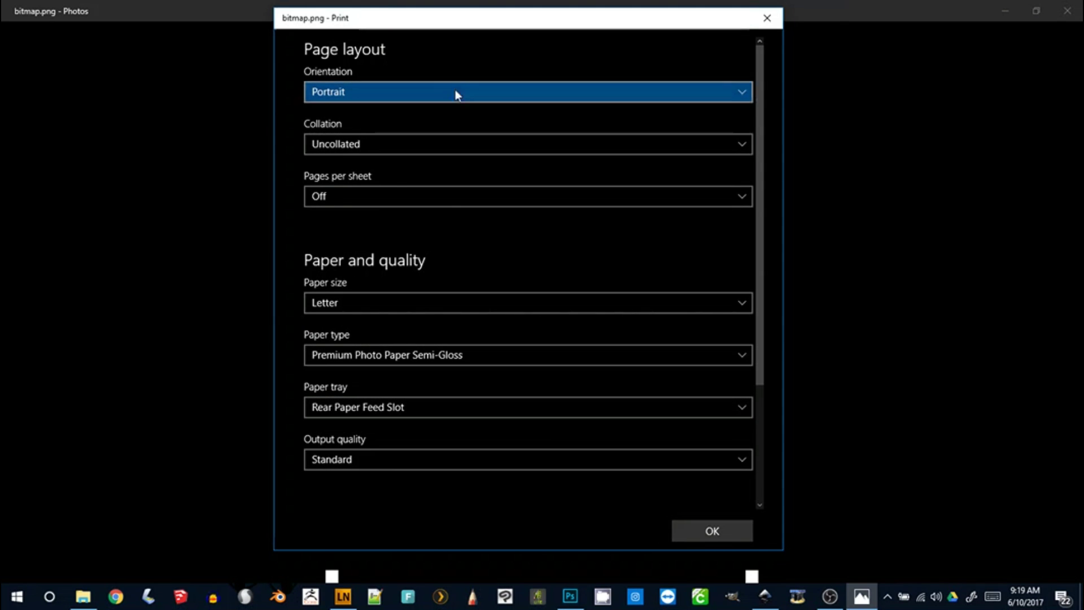
{"action": "left_click", "coordinate": [767, 18]}
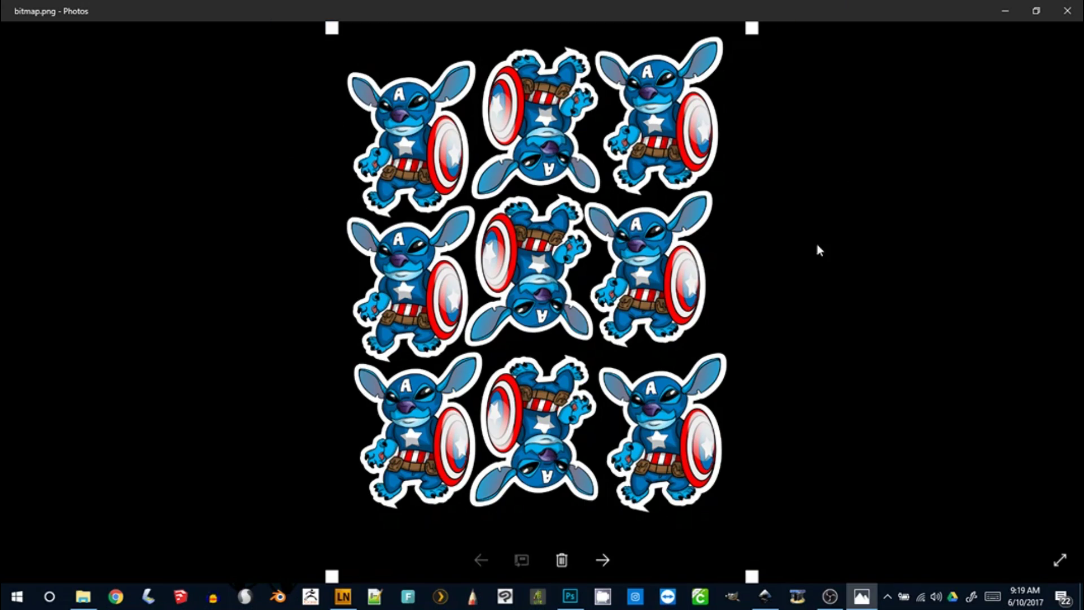
{"action": "left_click", "coordinate": [1067, 11]}
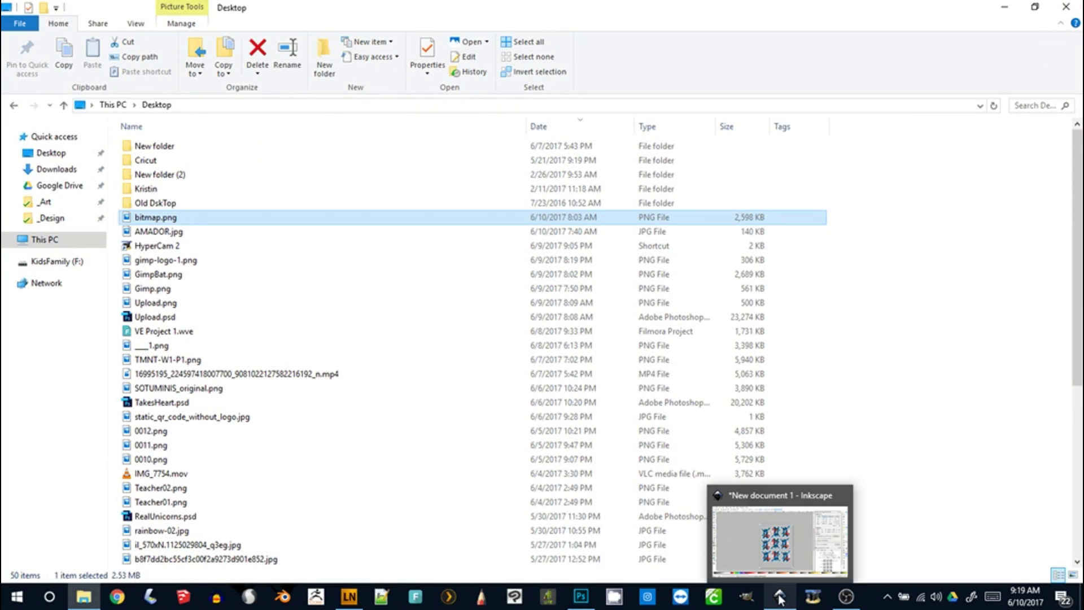
Step: Switch to Inkscape, start printing the document on the WF-7610 Series printer, and open that printer's preferences
{"action": "left_click", "coordinate": [779, 597]}
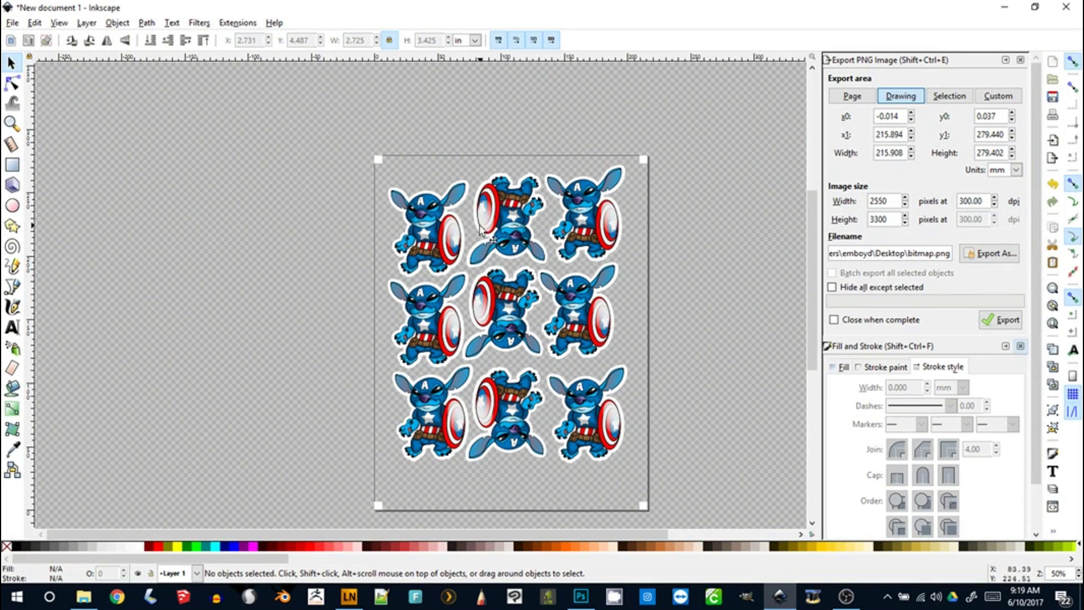
{"action": "left_click", "coordinate": [13, 24]}
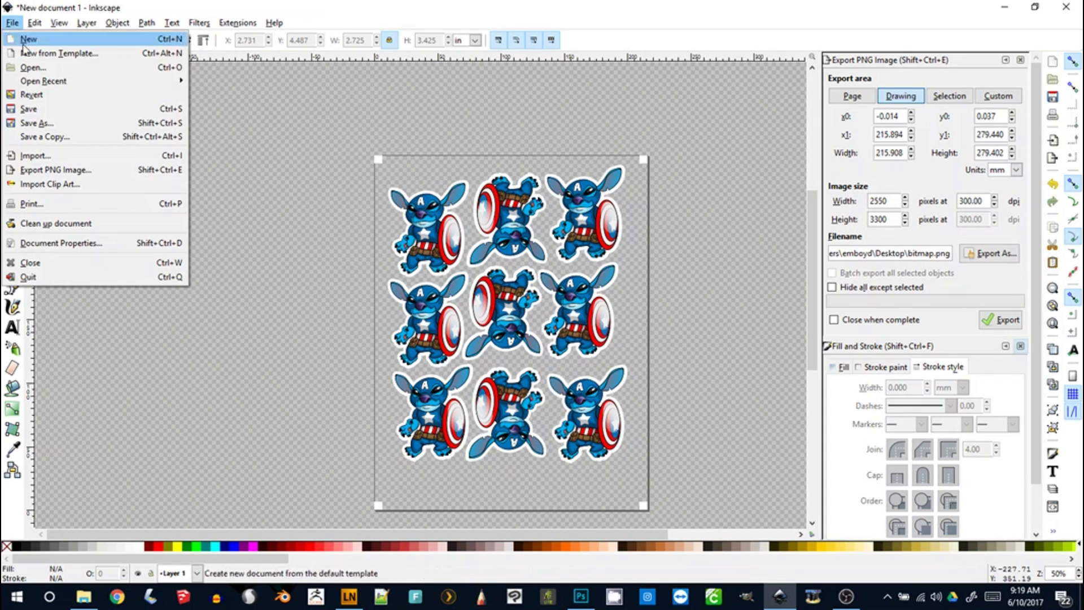
{"action": "left_click", "coordinate": [61, 205]}
{"action": "left_click_drag", "start_coordinate": [179, 27], "coordinate": [550, 85]}
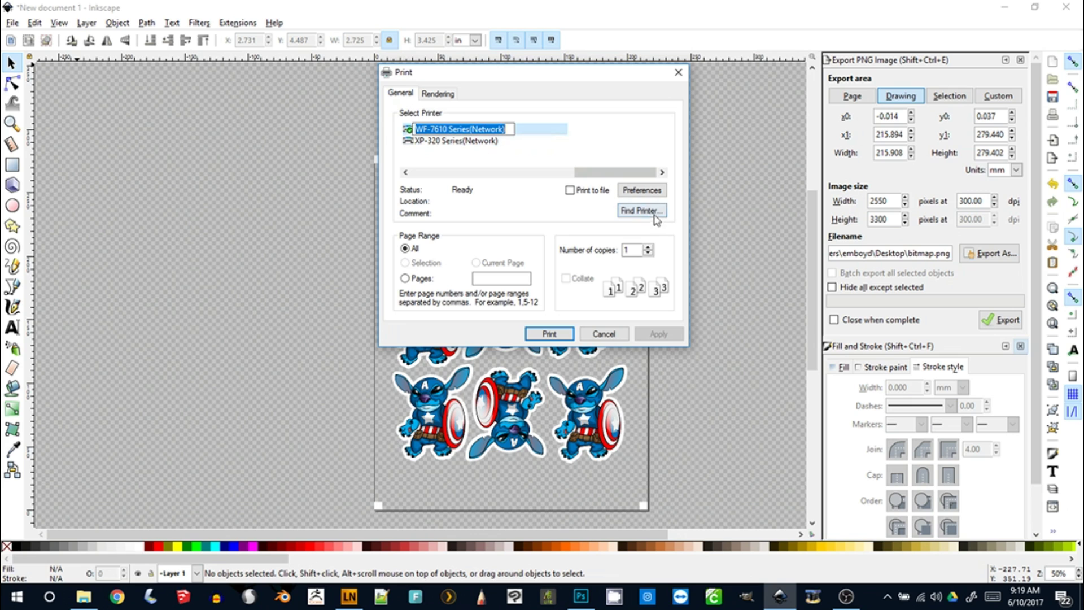
{"action": "left_click", "coordinate": [657, 194]}
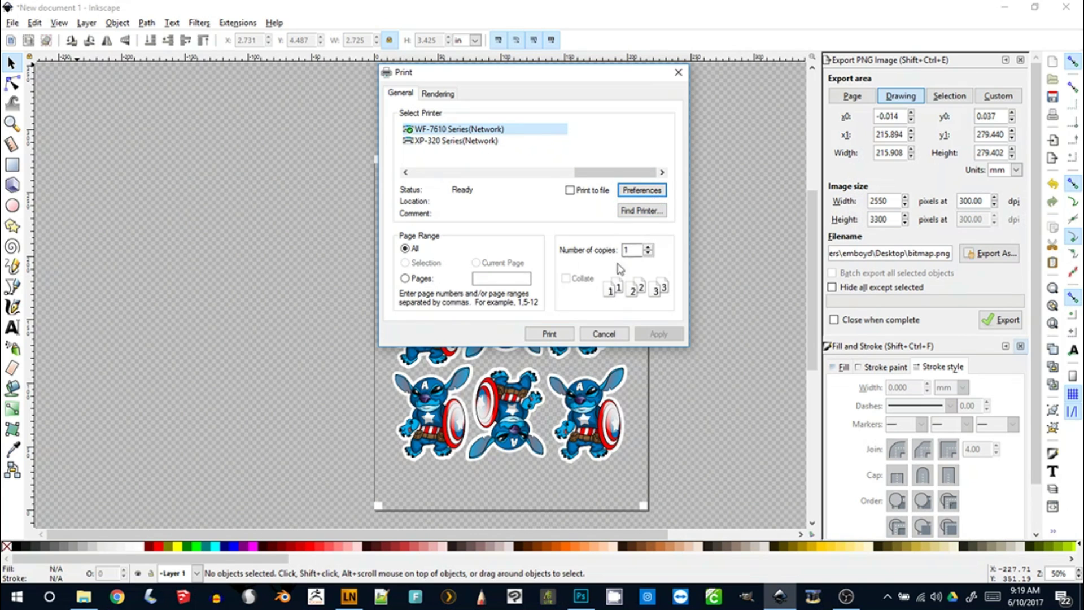
{"action": "left_click", "coordinate": [644, 192]}
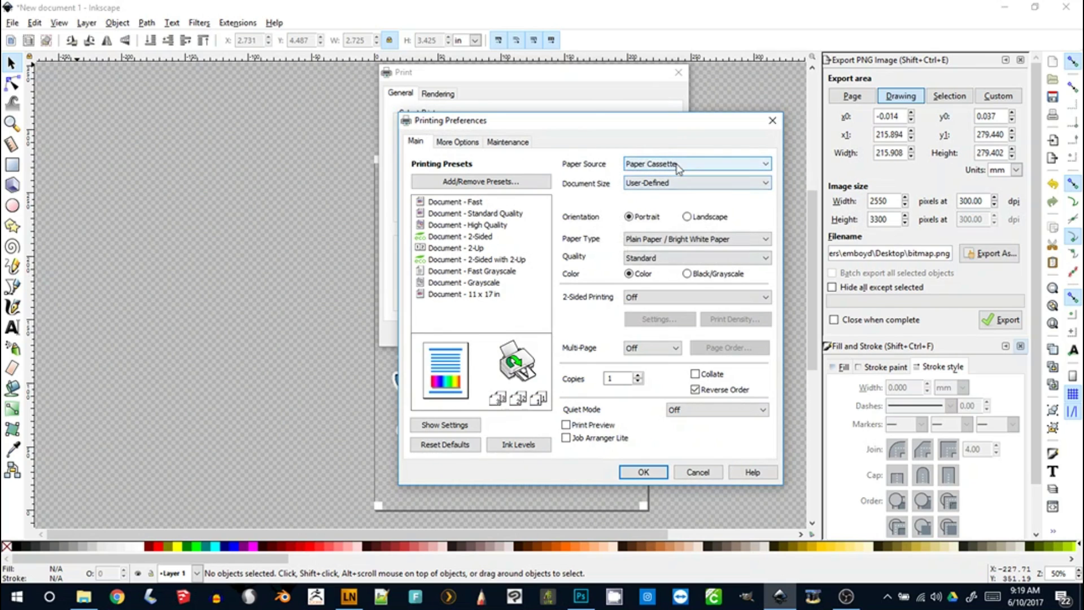
Step: Set the paper type to Premium Photo Paper Semi-Gloss and the source to Rear Paper Feed Slot, and print the sticker page
{"action": "left_click", "coordinate": [700, 241]}
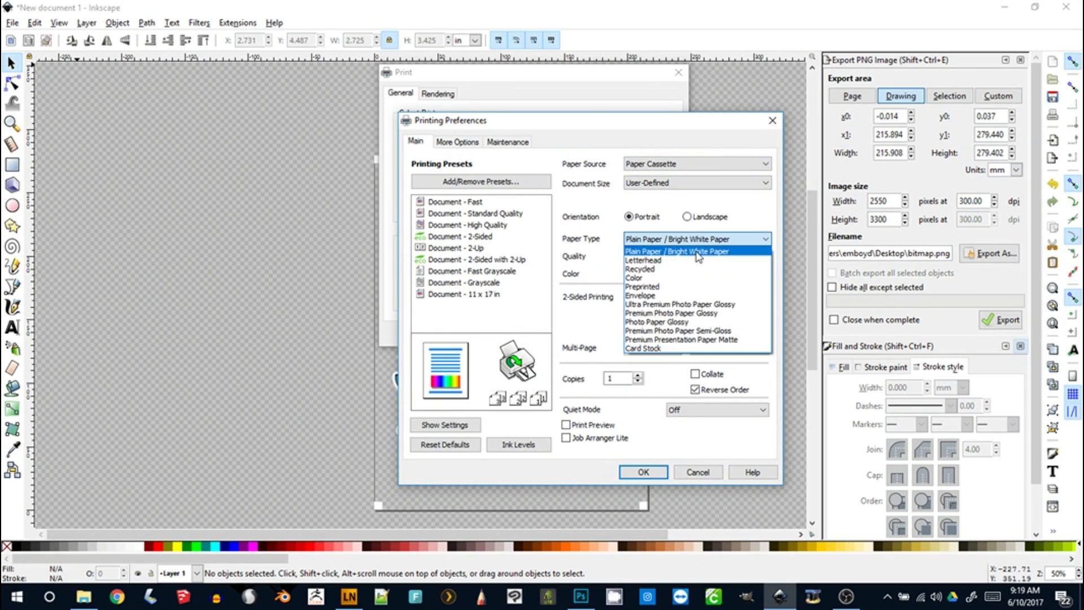
{"action": "left_click", "coordinate": [701, 331]}
{"action": "left_click", "coordinate": [673, 171]}
{"action": "left_click", "coordinate": [659, 186]}
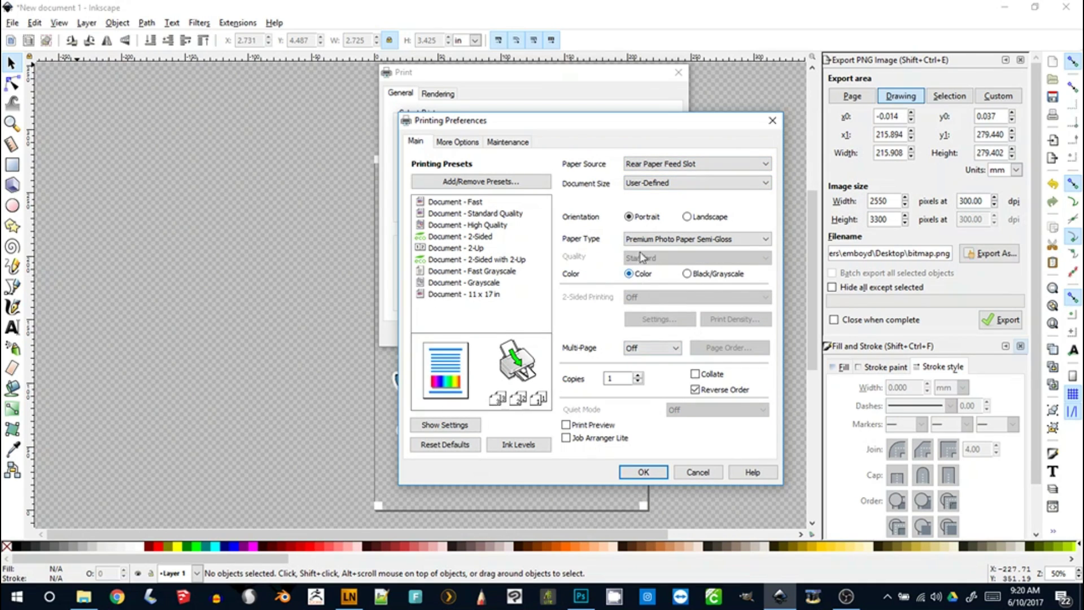
{"action": "left_click", "coordinate": [643, 473]}
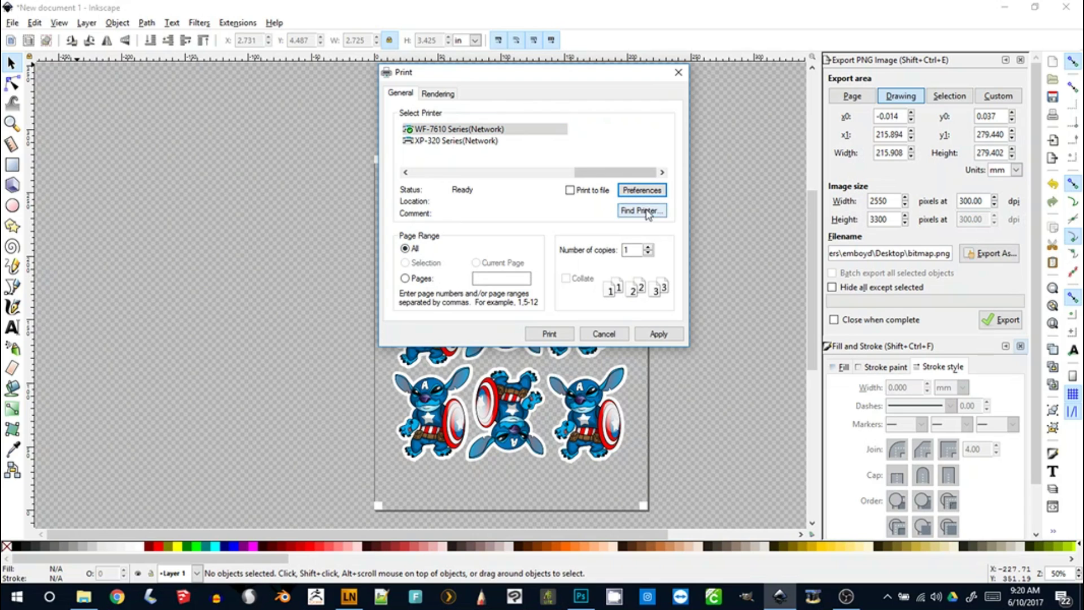
{"action": "left_click", "coordinate": [551, 334]}
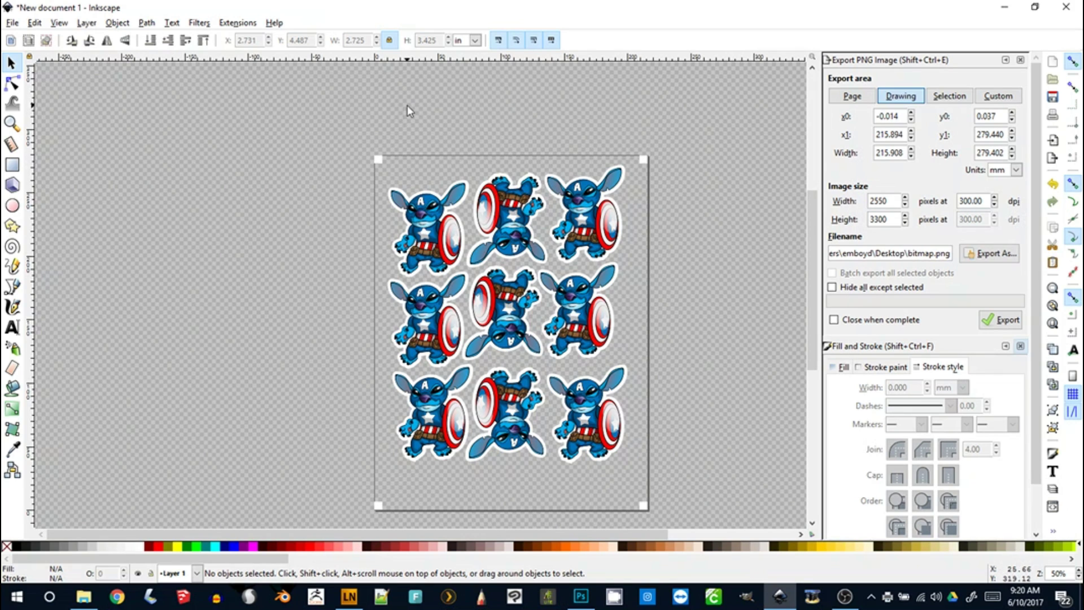
{"action": "left_click", "coordinate": [1003, 12]}
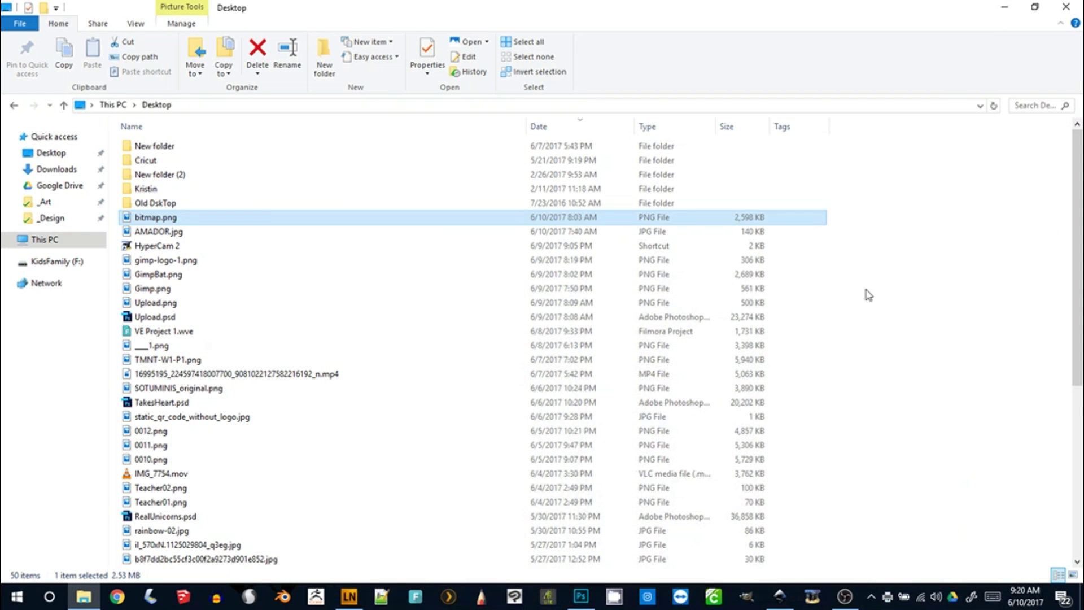
Step: Minimize the file window, switch to Cricut Design Space, and start a new project
{"action": "left_click", "coordinate": [1008, 8]}
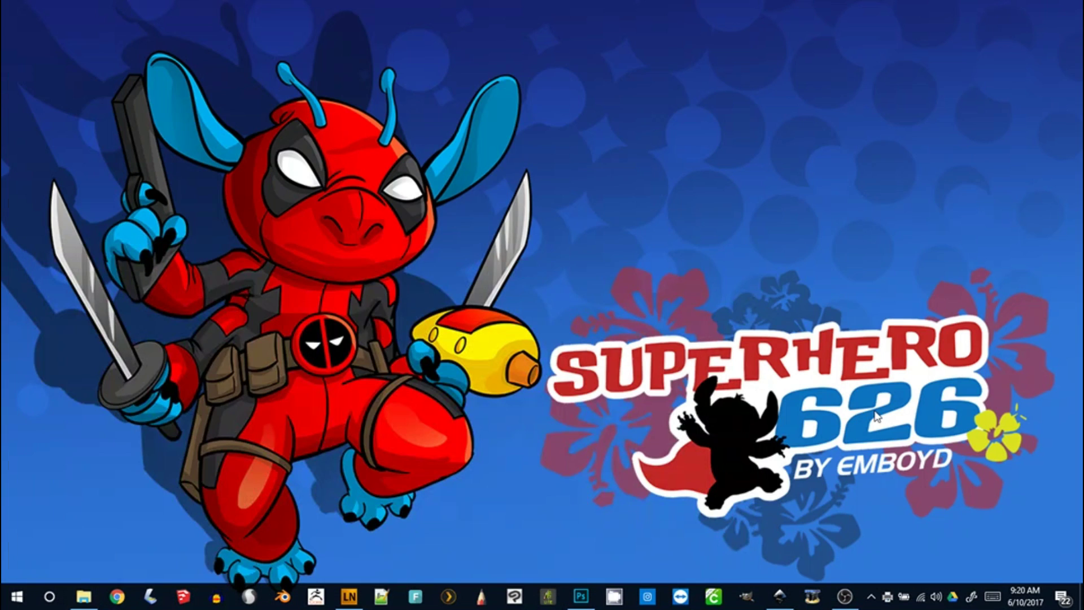
{"action": "left_click", "coordinate": [714, 596]}
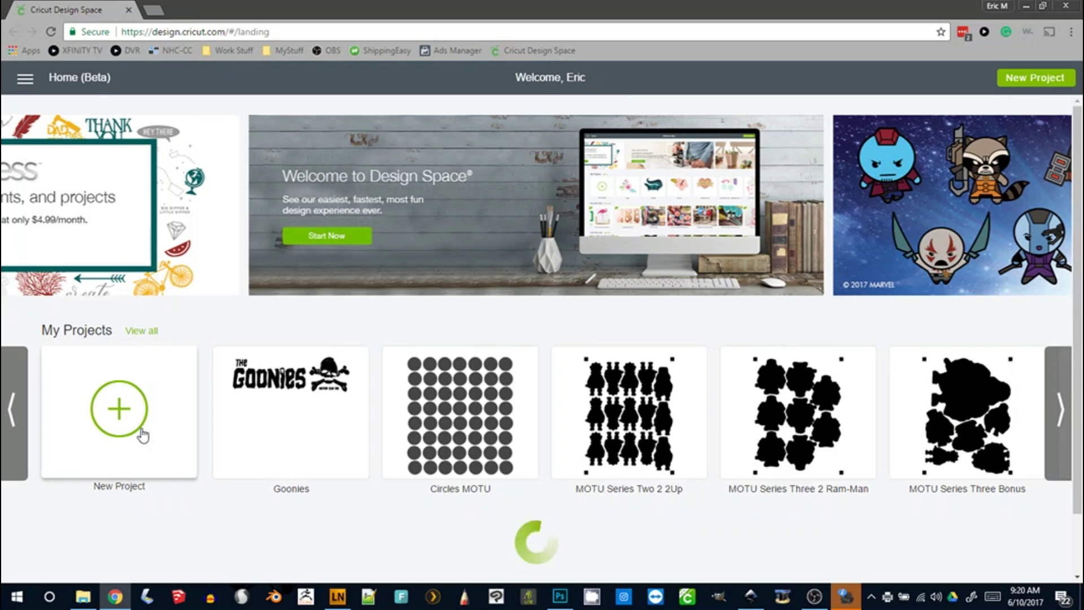
{"action": "left_click", "coordinate": [141, 431]}
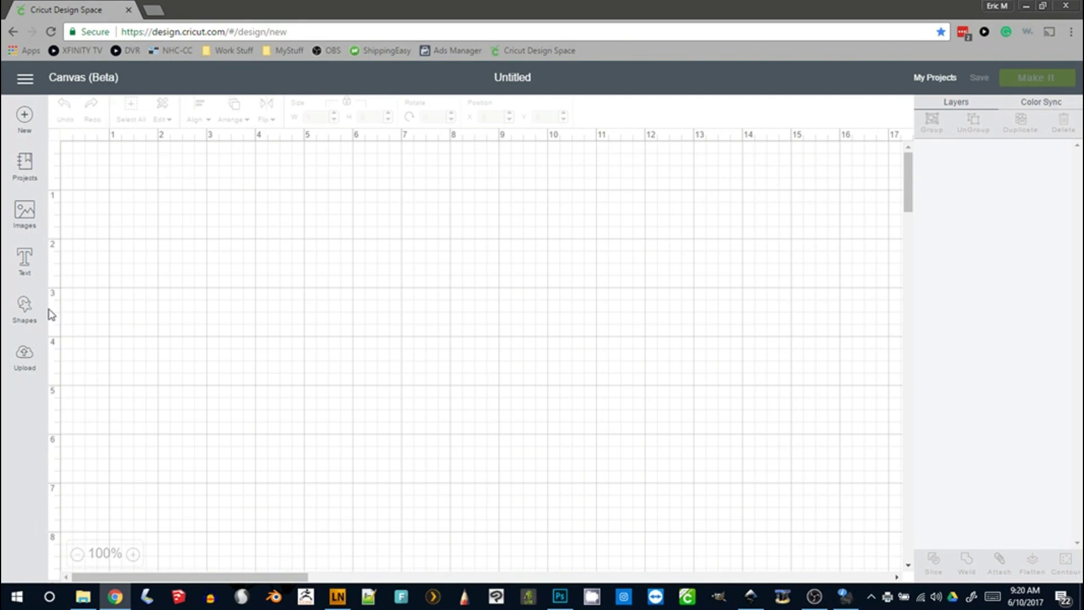
Step: Upload bitmap.png from the Desktop folder and classify it as a Simple image
{"action": "left_click", "coordinate": [26, 357]}
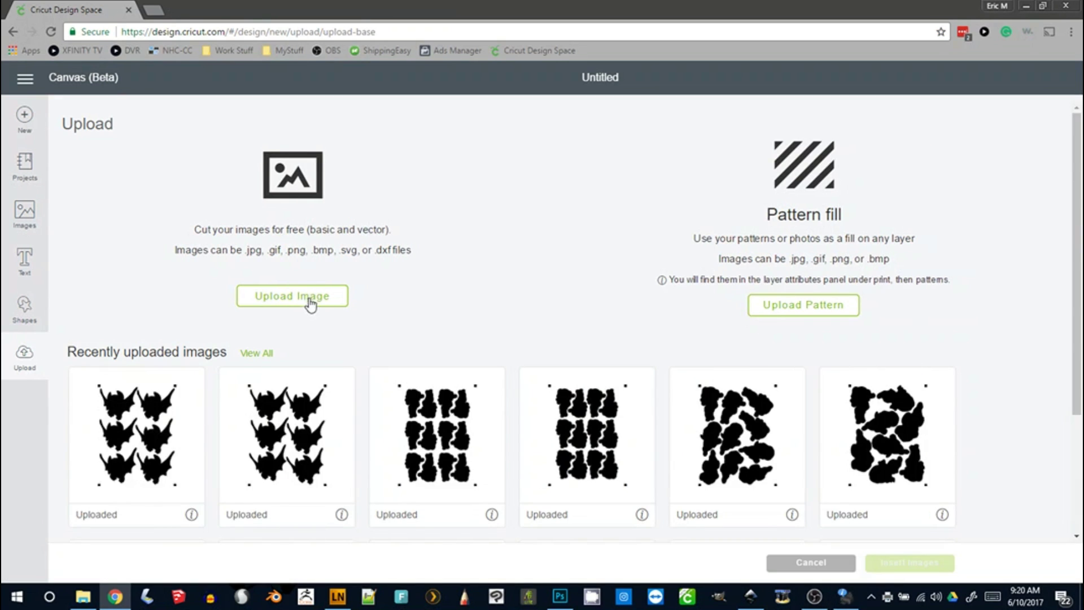
{"action": "left_click", "coordinate": [310, 304]}
{"action": "left_click", "coordinate": [586, 330]}
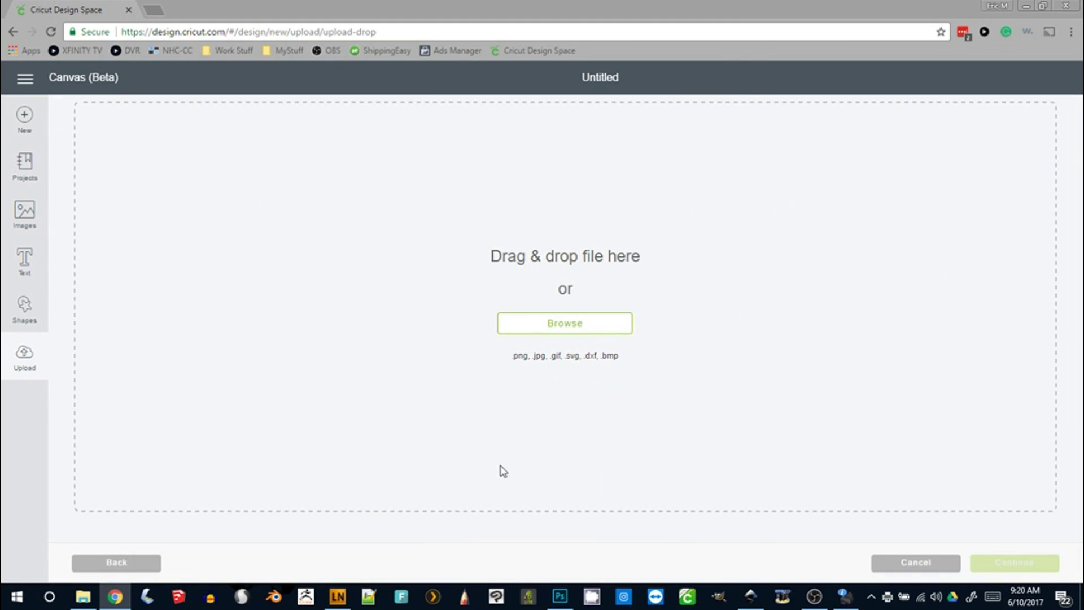
{"action": "left_click", "coordinate": [283, 165]}
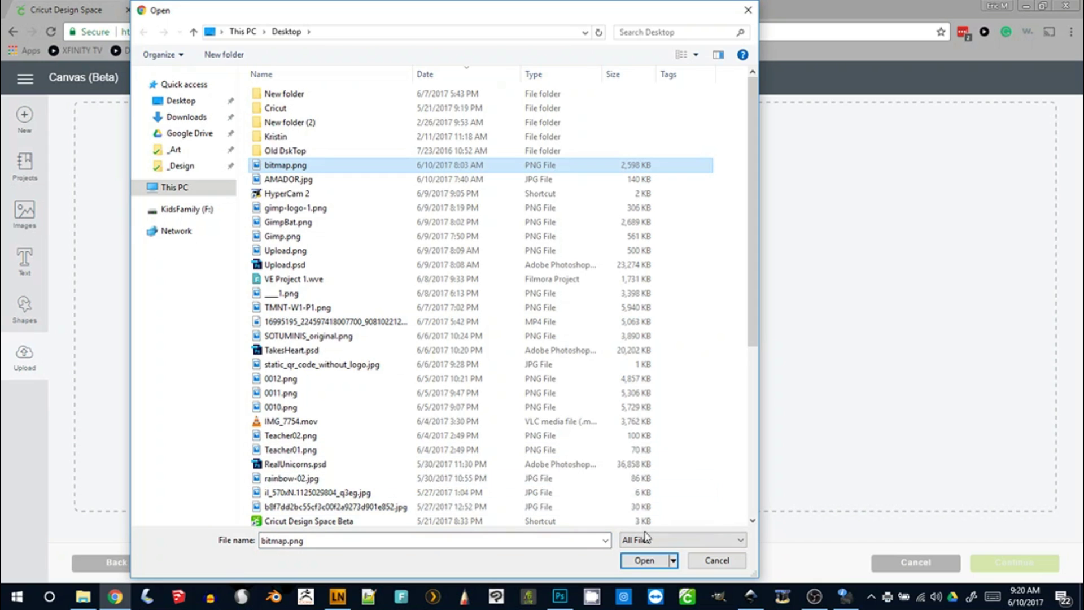
{"action": "left_click", "coordinate": [644, 560]}
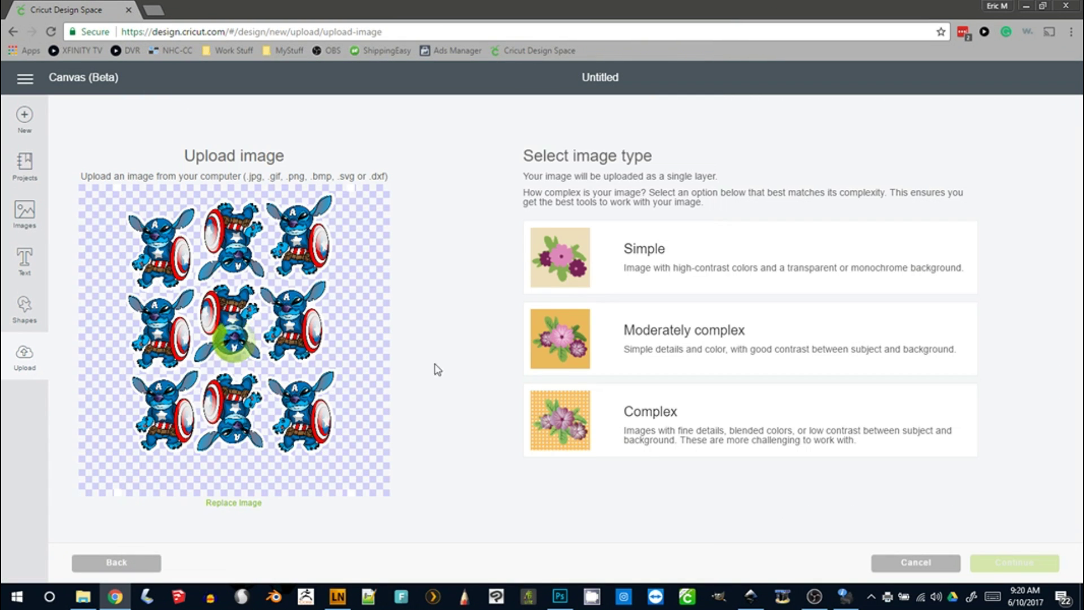
{"action": "left_click", "coordinate": [603, 259]}
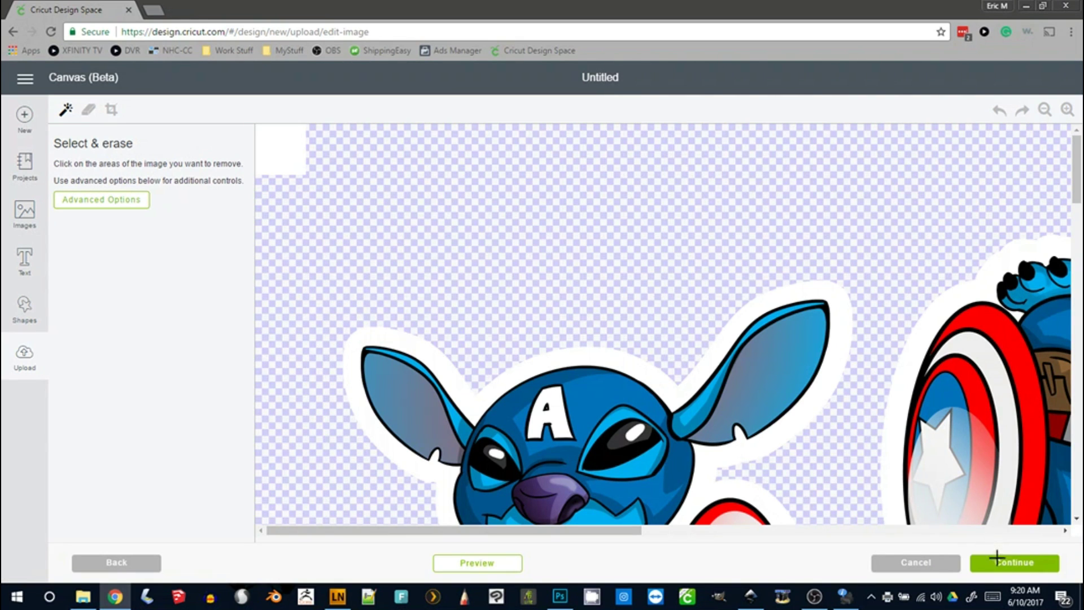
Step: Check the sticker outlines and the advanced erase options, and continue without removing any areas of the image
{"action": "scroll", "coordinate": [1072, 208], "scroll_direction": "down", "scroll_amount": 3}
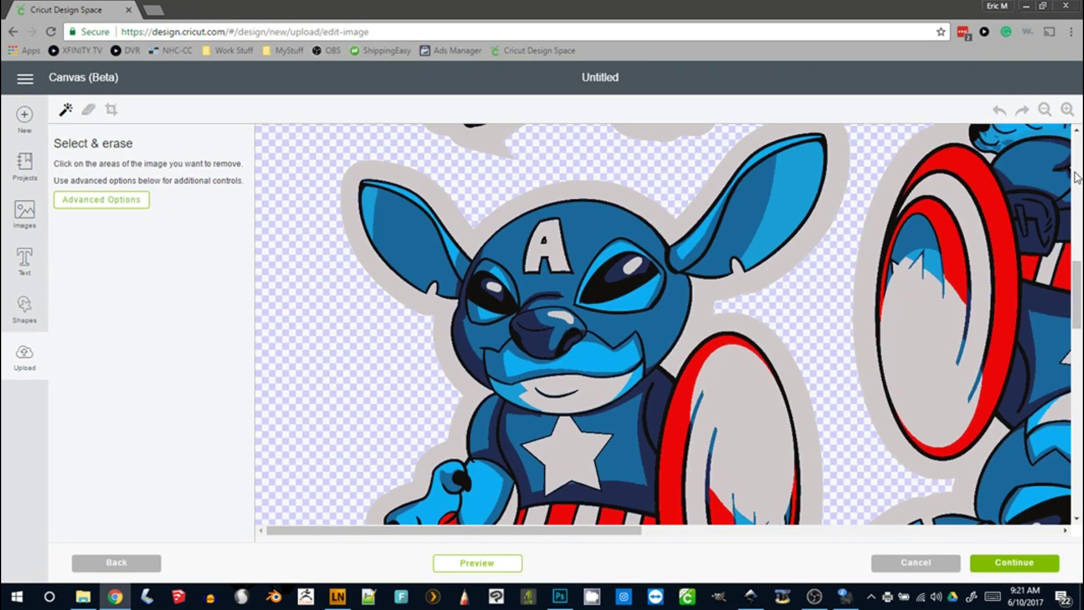
{"action": "scroll", "coordinate": [1073, 208], "scroll_direction": "up", "scroll_amount": 2}
{"action": "scroll", "coordinate": [1073, 208], "scroll_direction": "down", "scroll_amount": 5}
{"action": "scroll", "coordinate": [1072, 208], "scroll_direction": "down", "scroll_amount": 3}
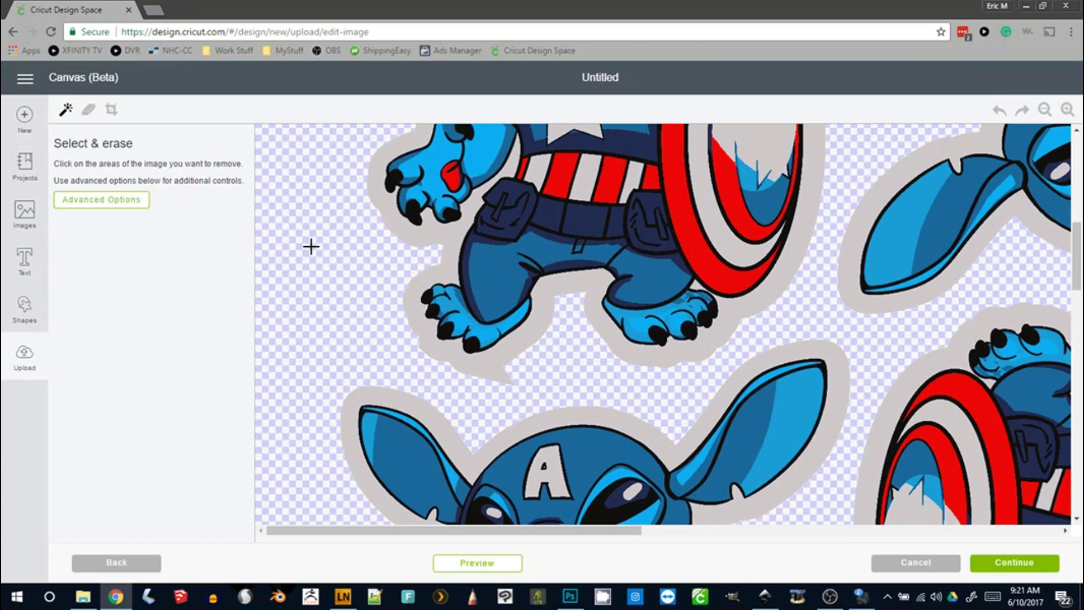
{"action": "left_click", "coordinate": [128, 200]}
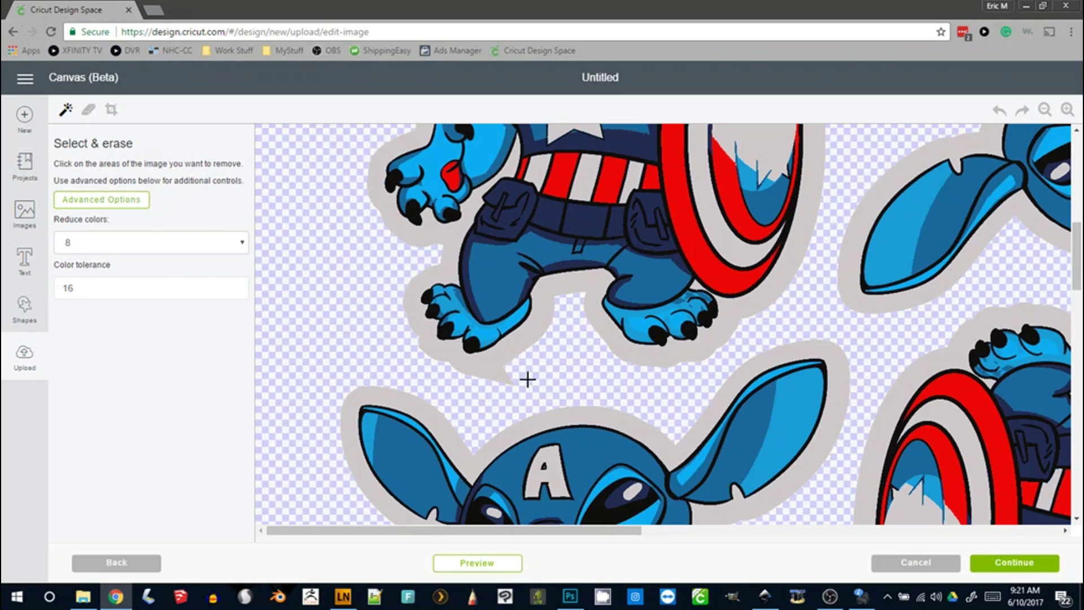
{"action": "left_click", "coordinate": [1016, 563]}
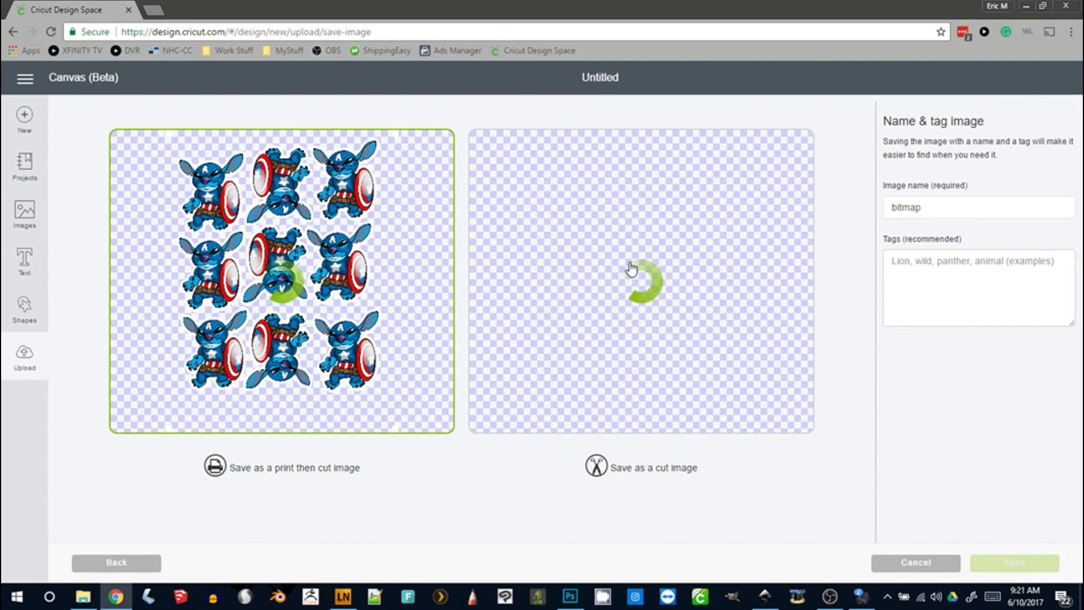
Step: Save the upload as a cut image and insert it onto the canvas
{"action": "left_click", "coordinate": [696, 286]}
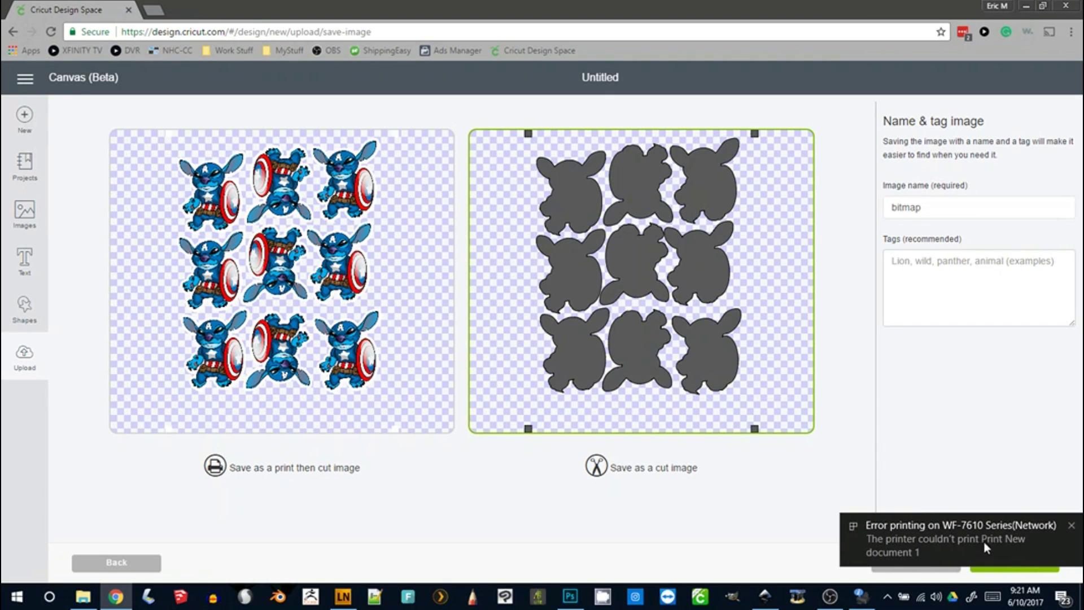
{"action": "left_click", "coordinate": [1073, 529]}
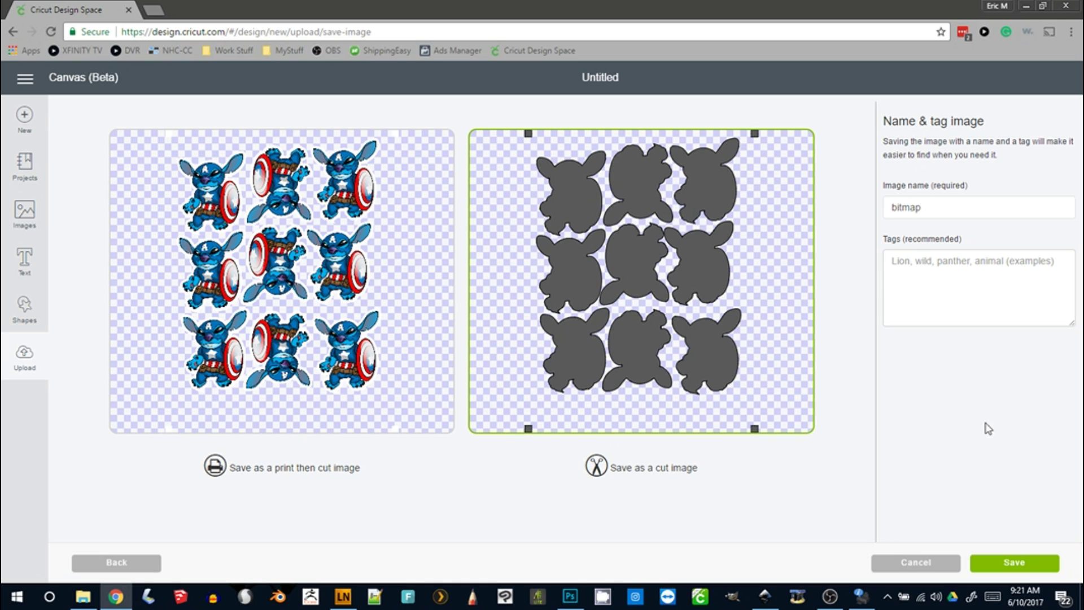
{"action": "left_click", "coordinate": [1021, 569]}
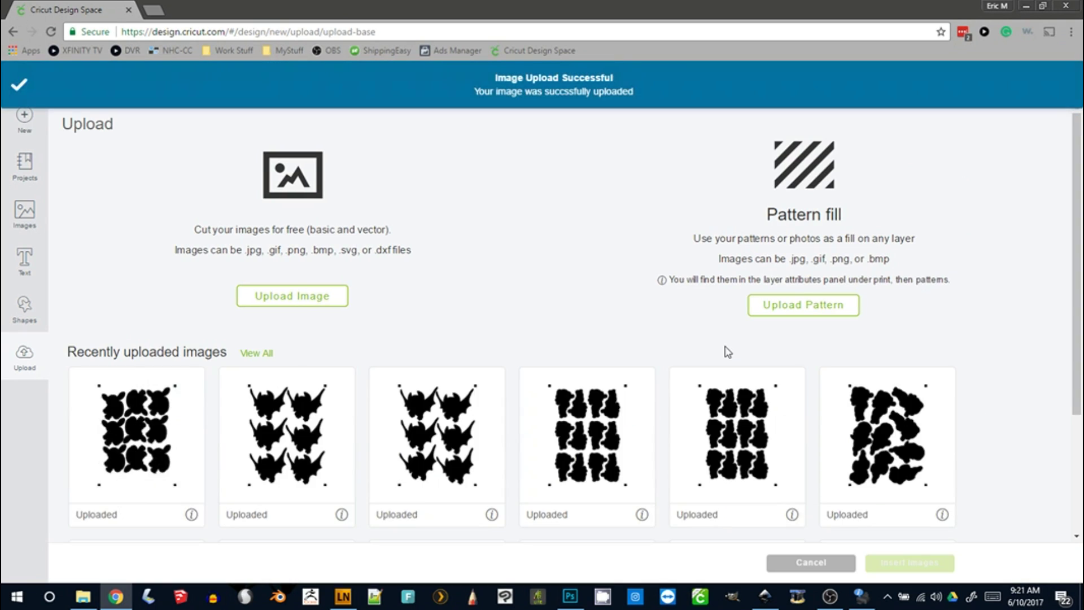
{"action": "left_click", "coordinate": [136, 443]}
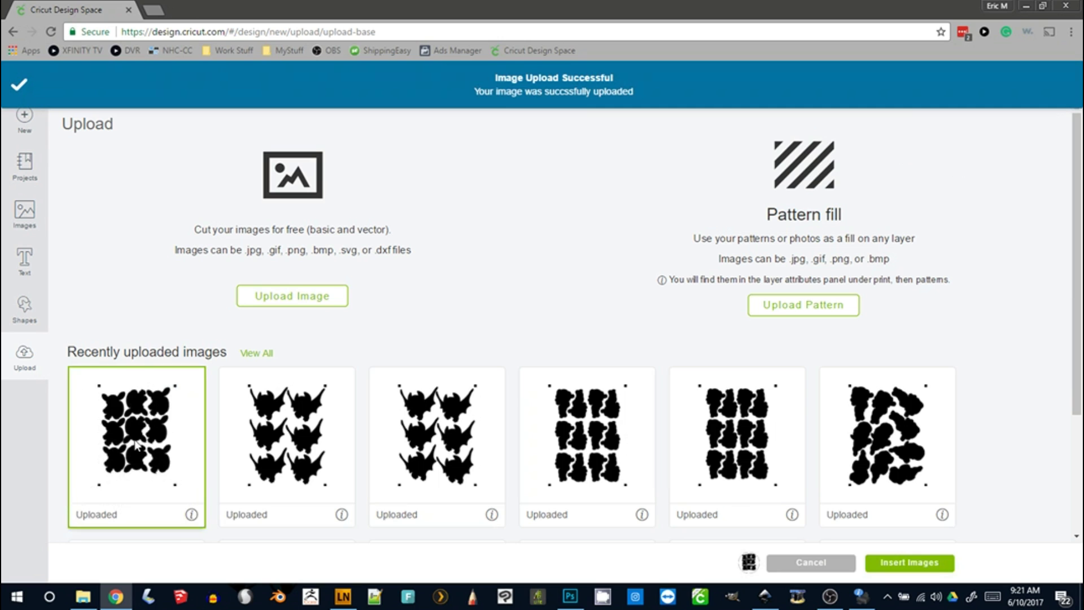
{"action": "left_click", "coordinate": [921, 562]}
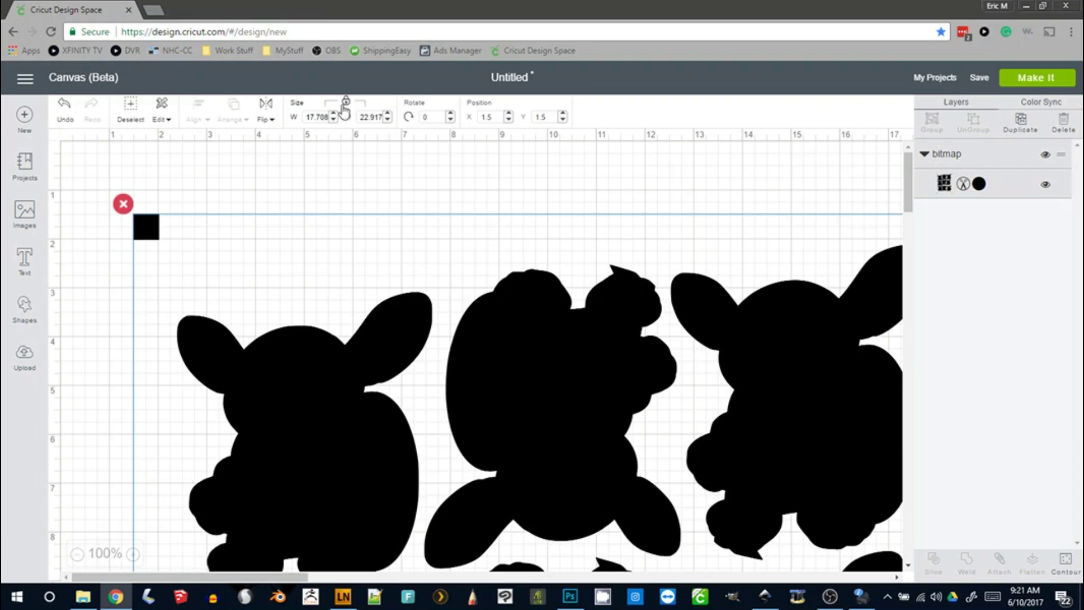
Step: Unlock the image's proportions and set its size to 8.5 wide by 11 high
{"action": "double_click", "coordinate": [318, 118]}
{"action": "key", "text": "Tab"}
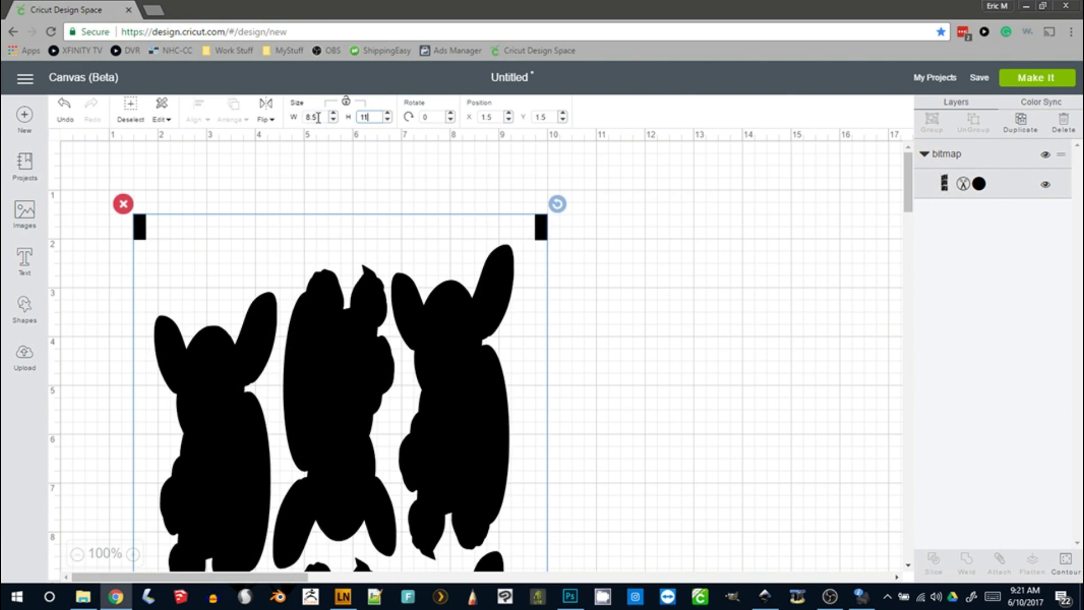
{"action": "type", "text": "11"}
{"action": "key", "text": "Return"}
Step: Position the cut image at X 0 and Y 0, and open its mat preview
{"action": "key", "text": "Tab"}
{"action": "key", "text": "Tab"}
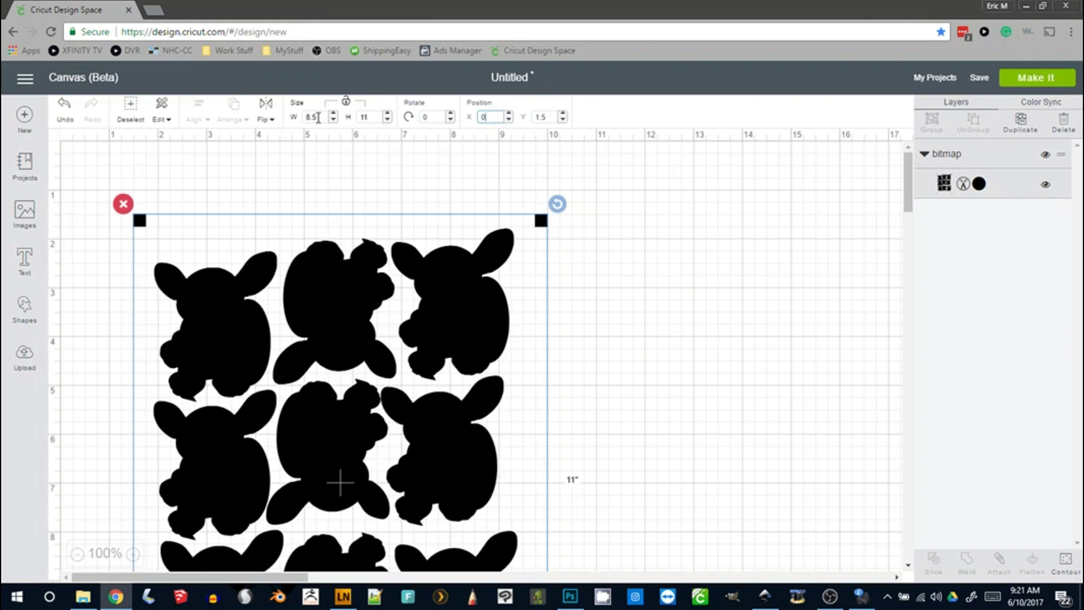
{"action": "key", "text": "Tab"}
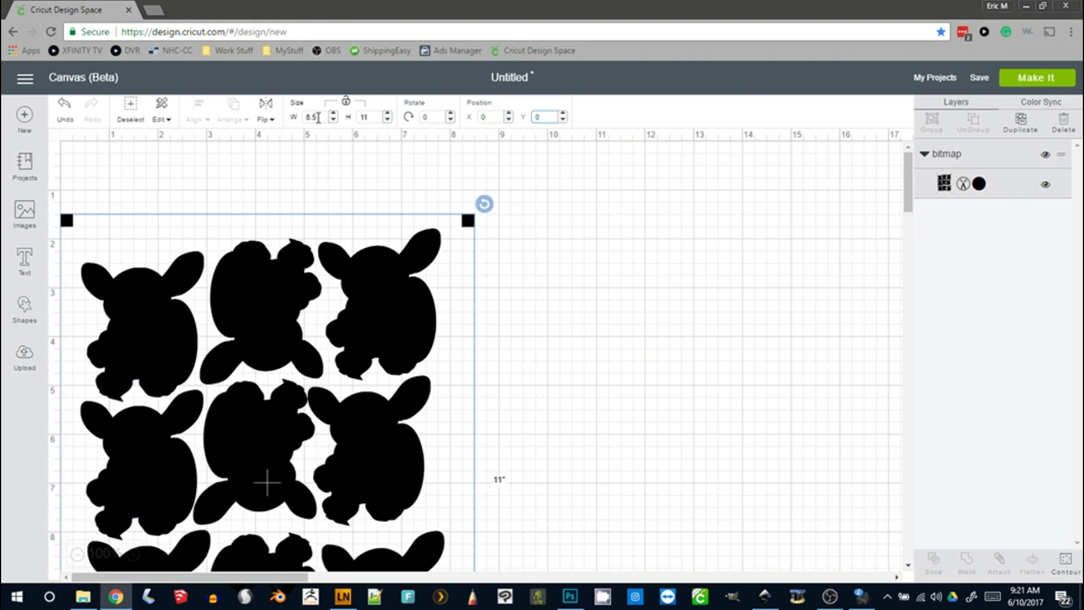
{"action": "key", "text": "Return"}
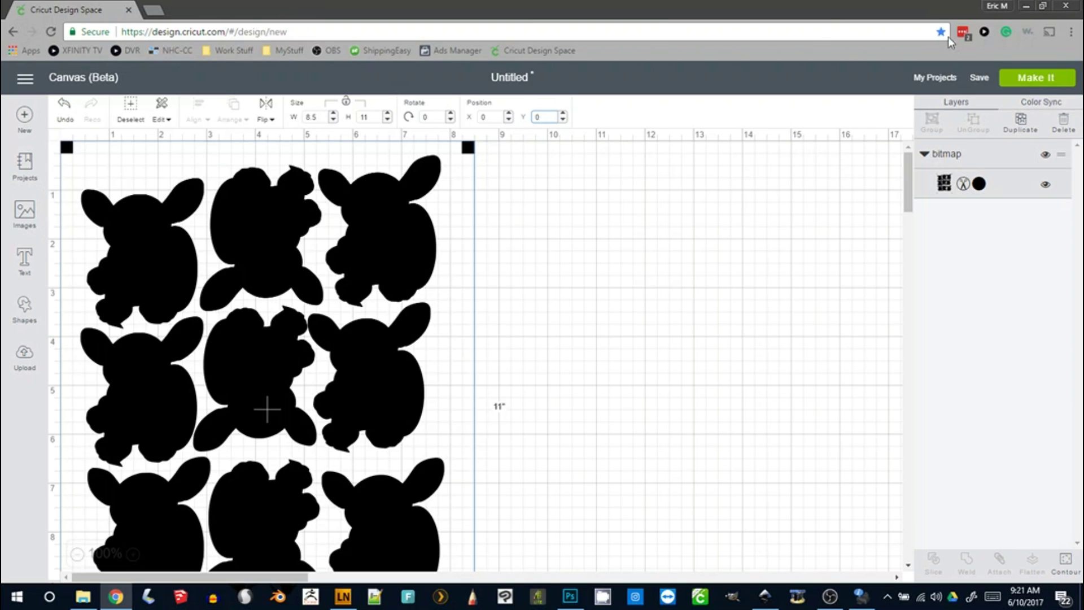
{"action": "left_click", "coordinate": [1038, 78]}
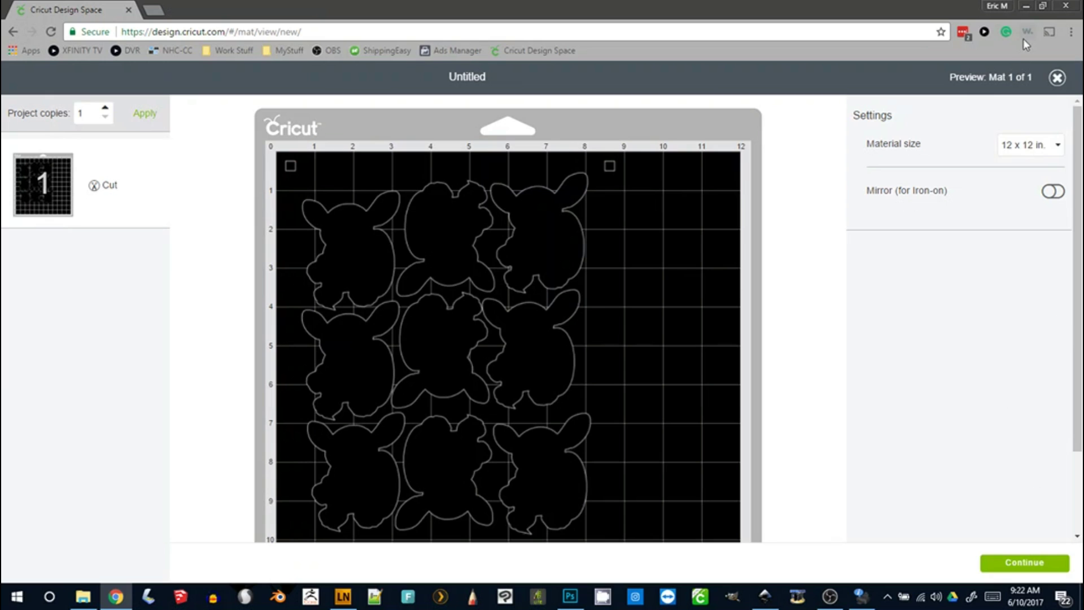
Step: Minimize the browser and cancel the print job in the EPSON Status Monitor
{"action": "left_click", "coordinate": [1026, 7]}
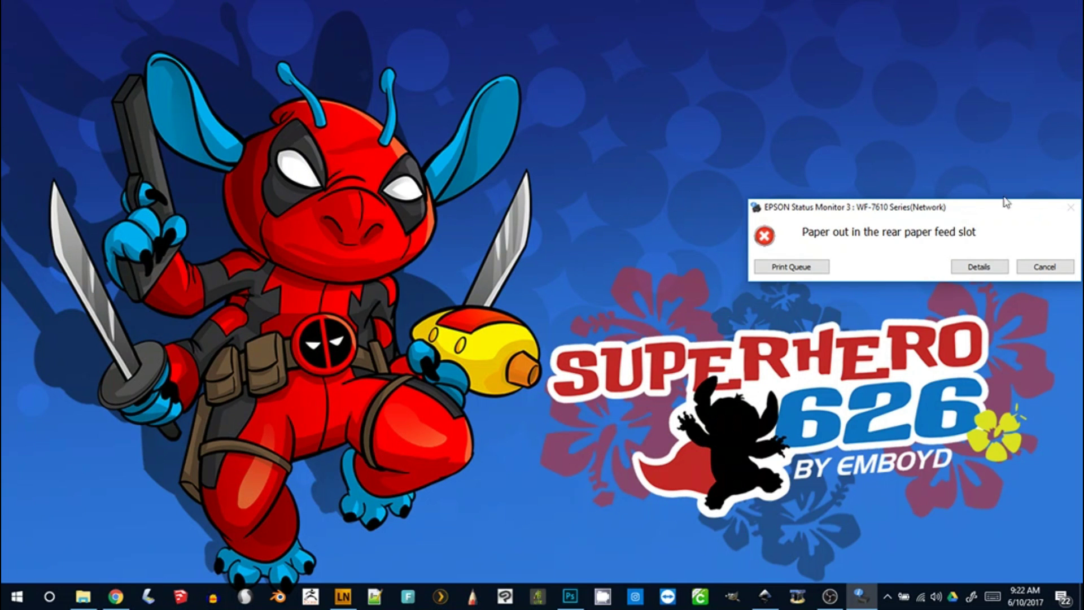
{"action": "left_click", "coordinate": [1044, 267]}
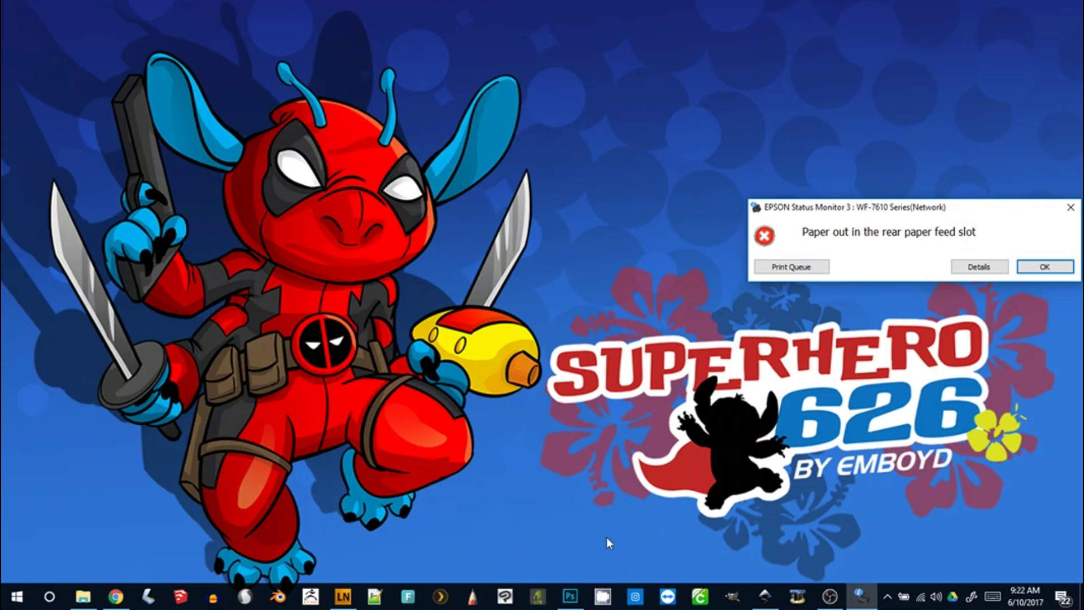
Step: Switch to Inkscape and examine the pointed white border below the upper sticker's foot up close
{"action": "left_click", "coordinate": [765, 596]}
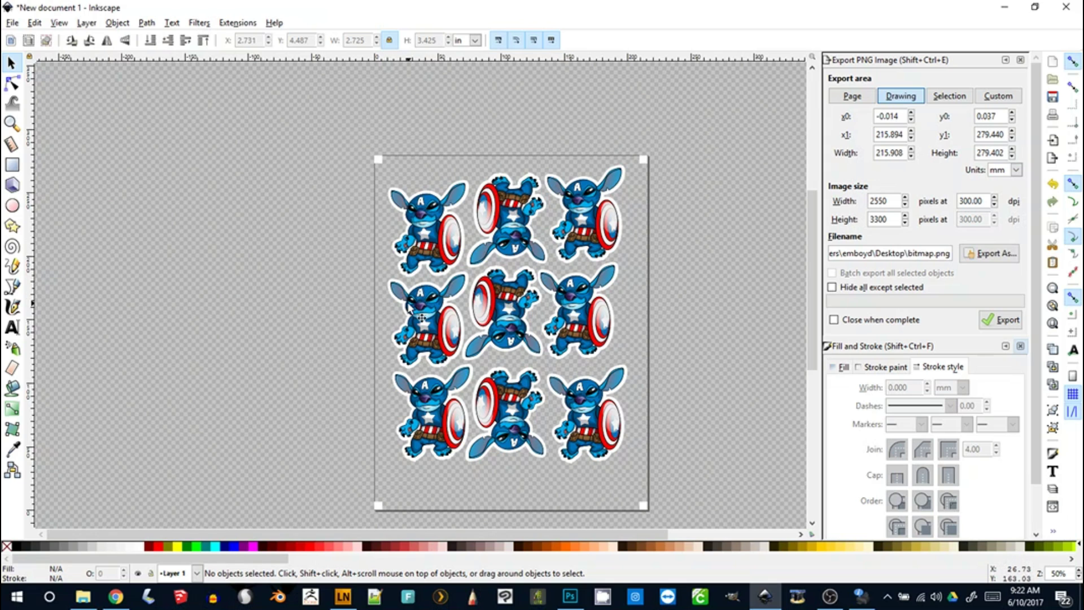
{"action": "key", "text": "z"}
{"action": "left_click", "coordinate": [453, 293]}
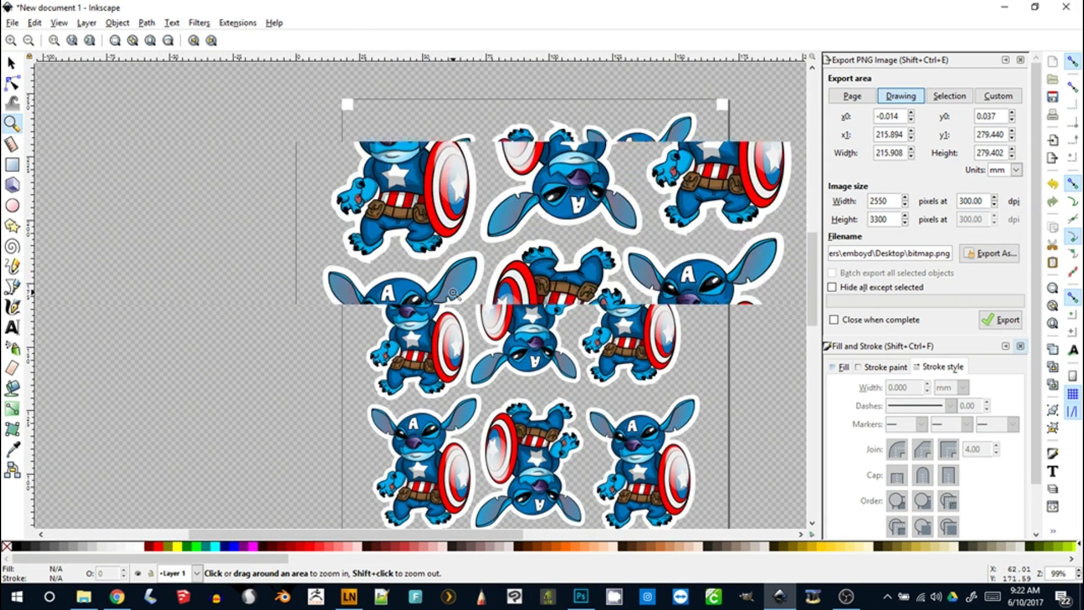
{"action": "left_click", "coordinate": [370, 262]}
{"action": "left_click", "coordinate": [364, 275]}
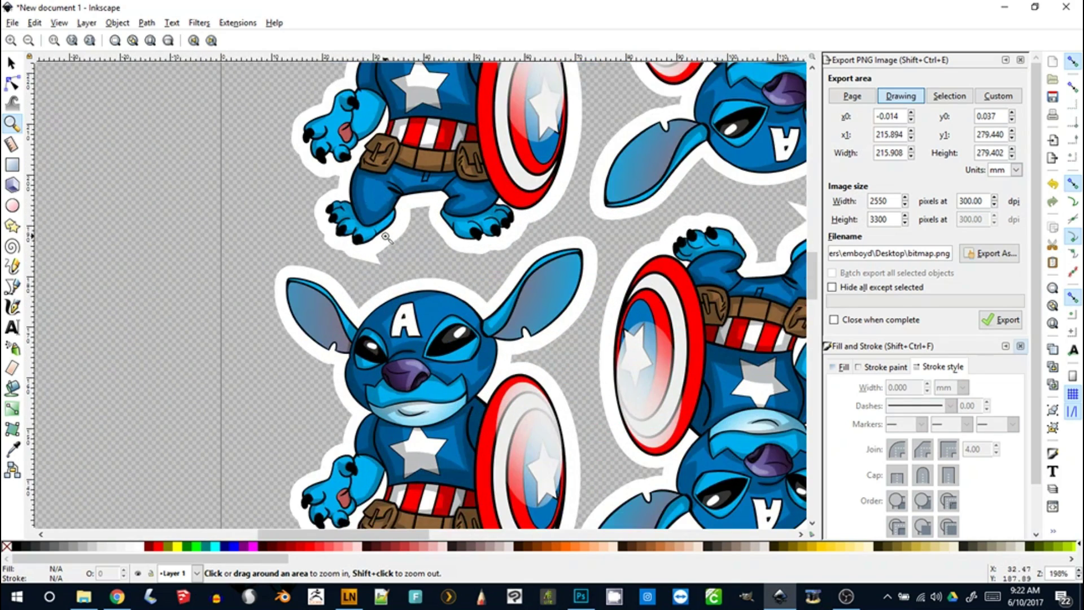
{"action": "left_click", "coordinate": [367, 271]}
{"action": "left_click", "coordinate": [370, 285]}
{"action": "left_click", "coordinate": [374, 297]}
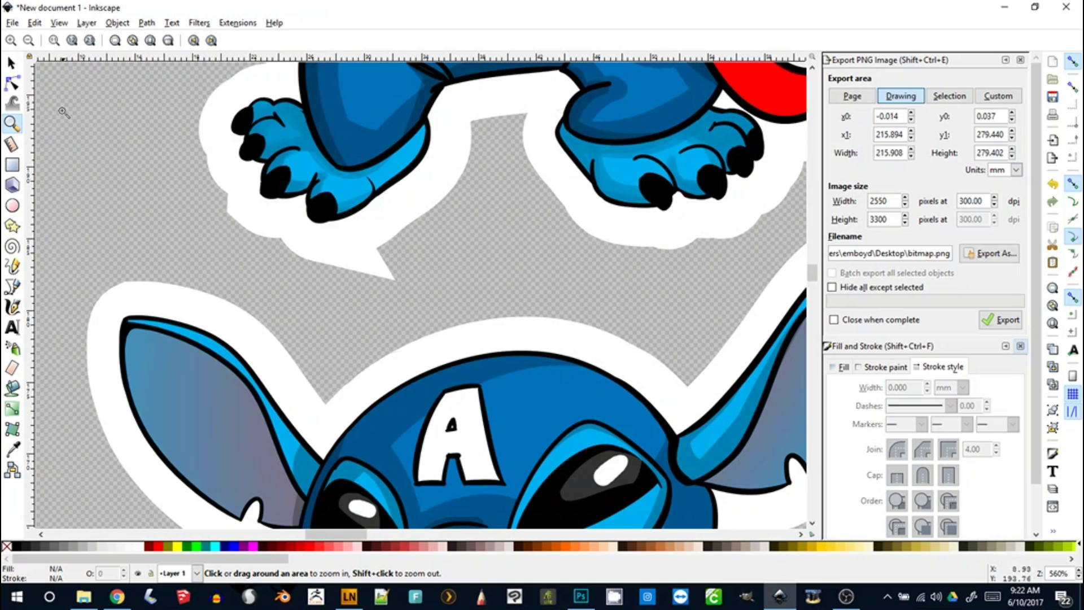
{"action": "left_click", "coordinate": [11, 63]}
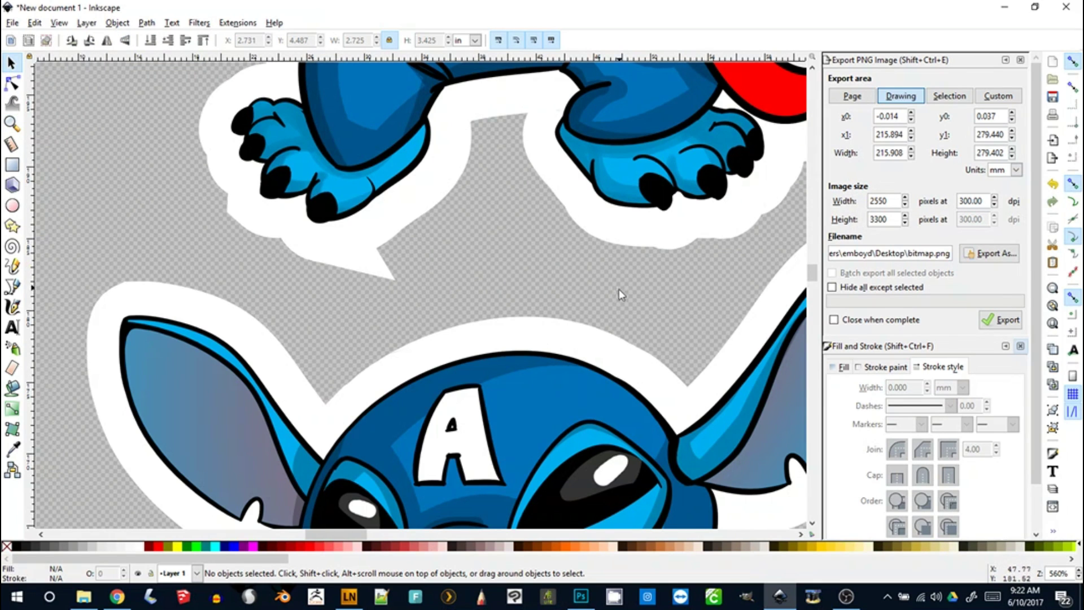
Step: Review the white borders across the whole sticker sheet, and minimize Inkscape
{"action": "key", "text": "z"}
{"action": "left_click", "coordinate": [500, 282], "text": "shift"}
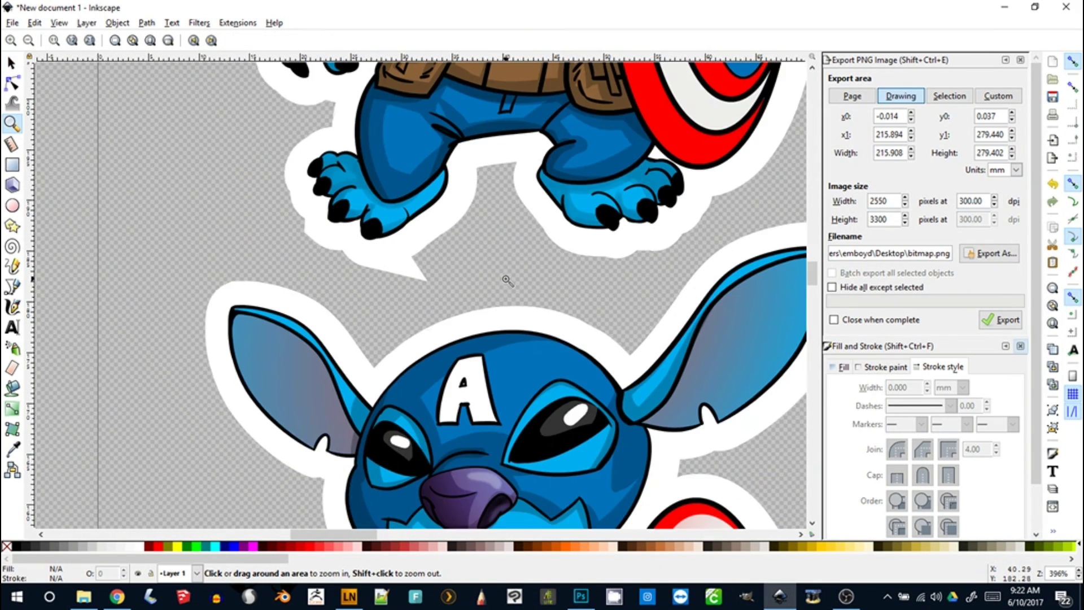
{"action": "left_click", "coordinate": [508, 280], "text": "shift"}
{"action": "left_click", "coordinate": [508, 280], "text": "shift"}
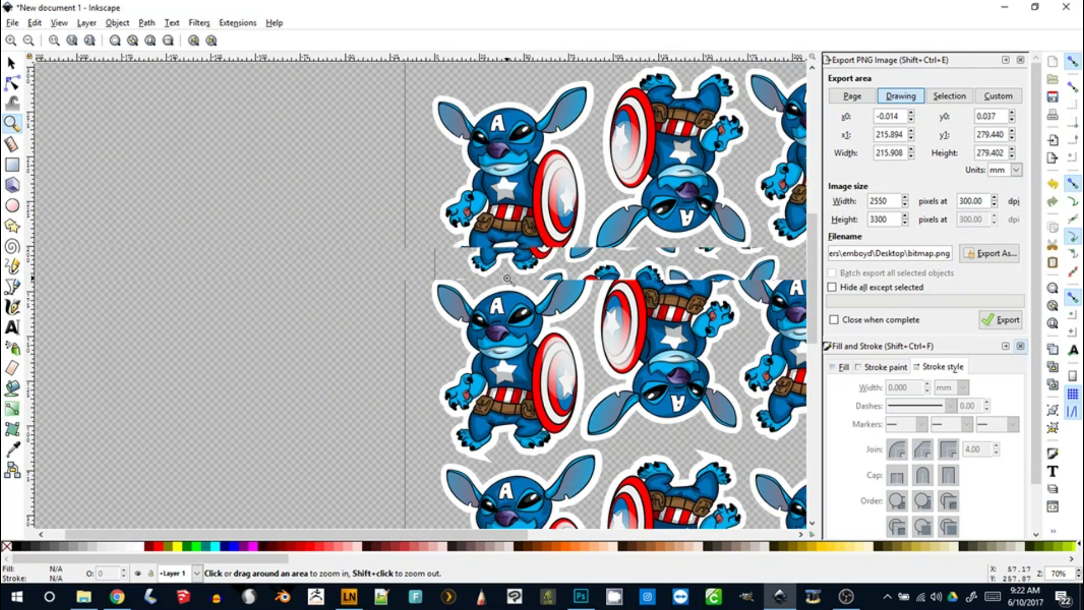
{"action": "right_click", "coordinate": [507, 281]}
{"action": "left_click", "coordinate": [372, 293]}
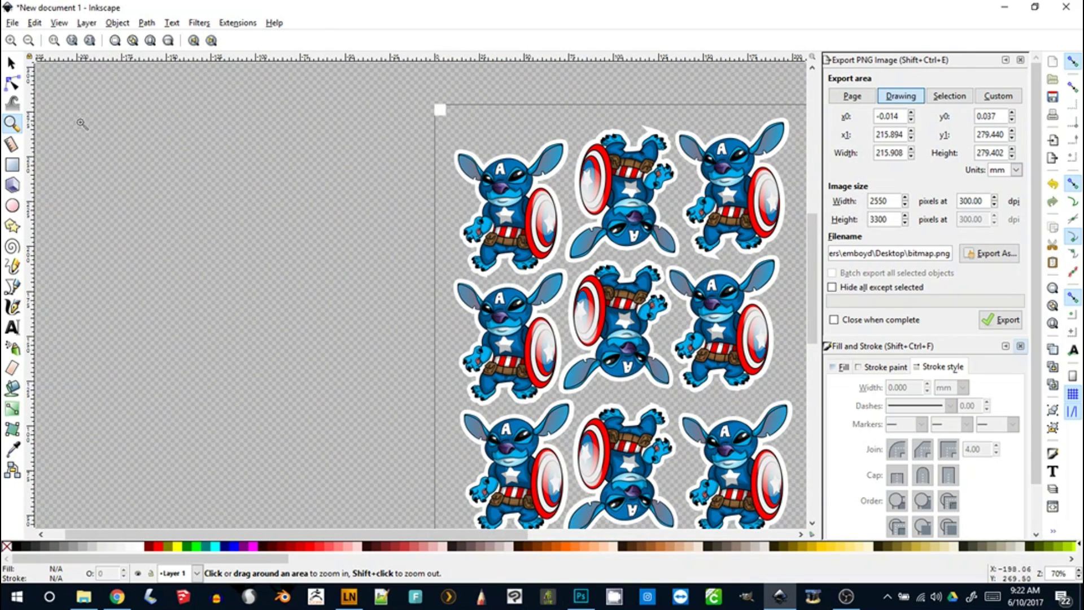
{"action": "left_click", "coordinate": [11, 64]}
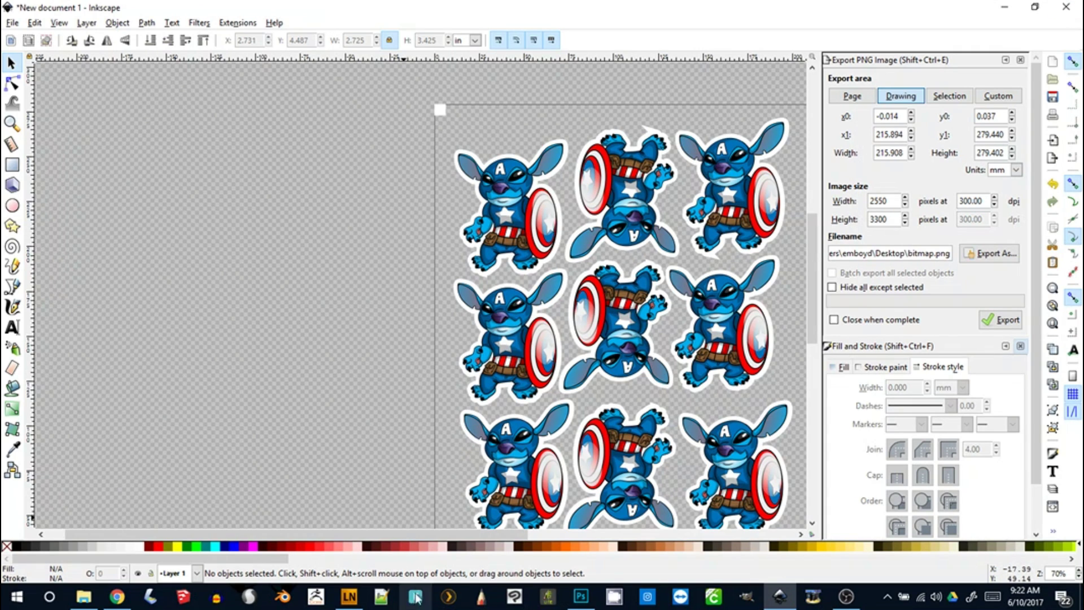
{"action": "left_click", "coordinate": [1005, 8]}
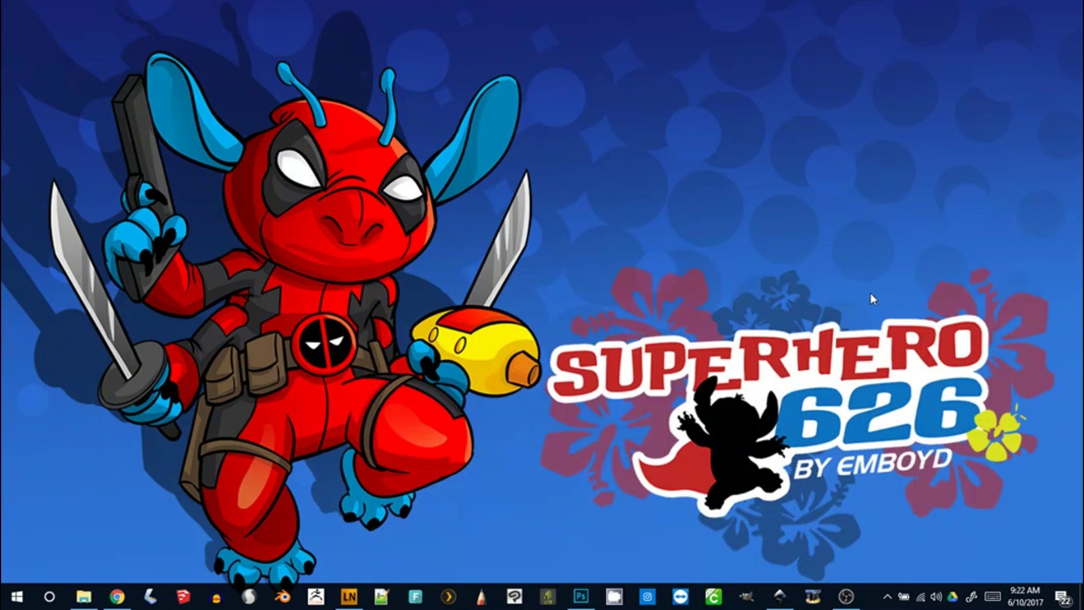